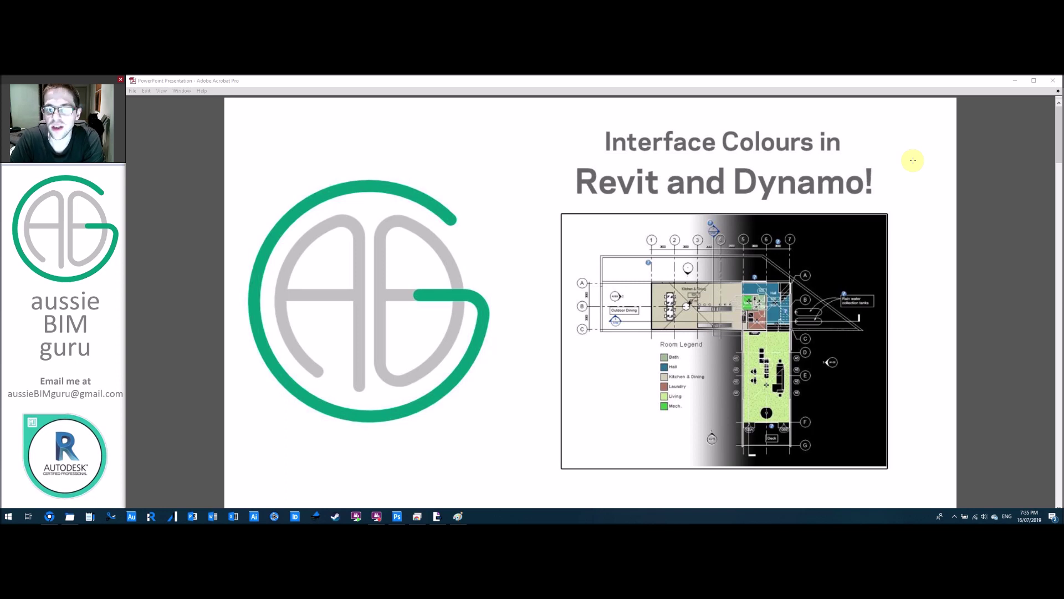
Step: Page through the PDF presentation to the 'Changing the Background' slide
left_click(986, 217)
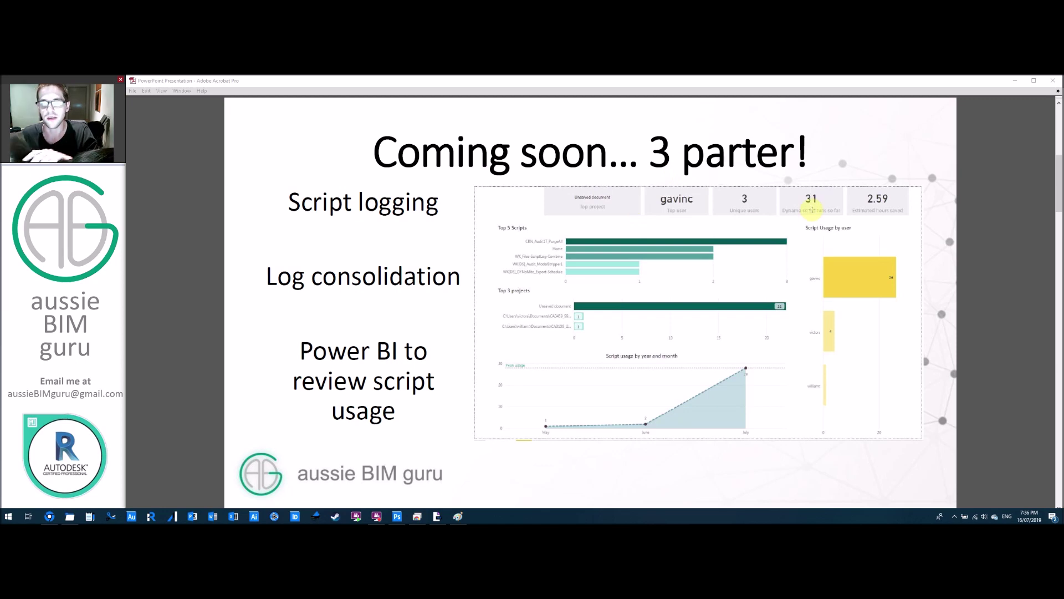
scroll(824, 211, "up", 1)
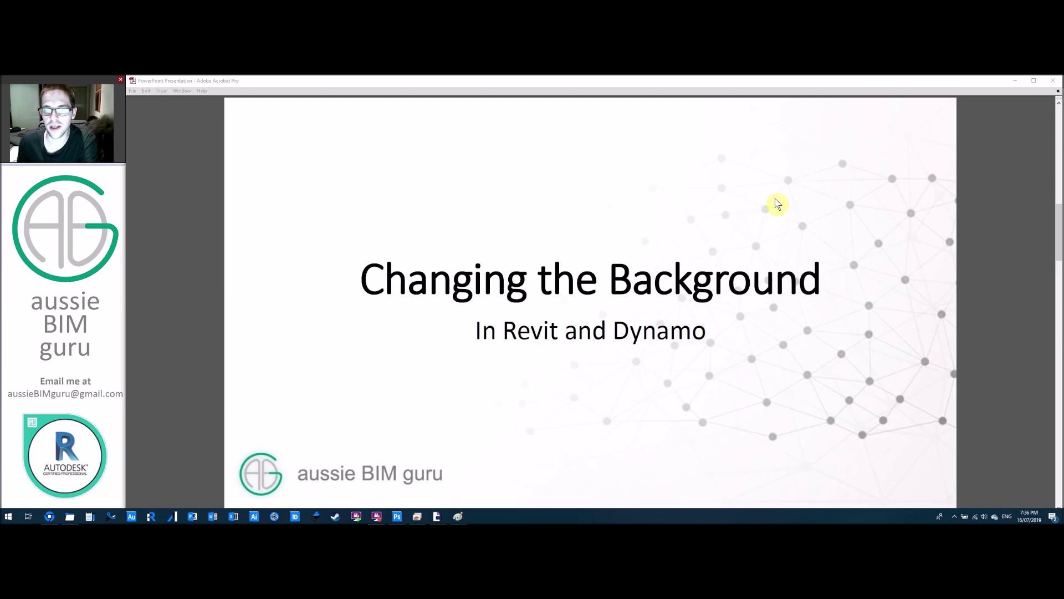
Step: Step through the Why?! slides to 'Without further ado…', then switch to Revit's Level 1 plan
scroll(776, 204, "down", 1)
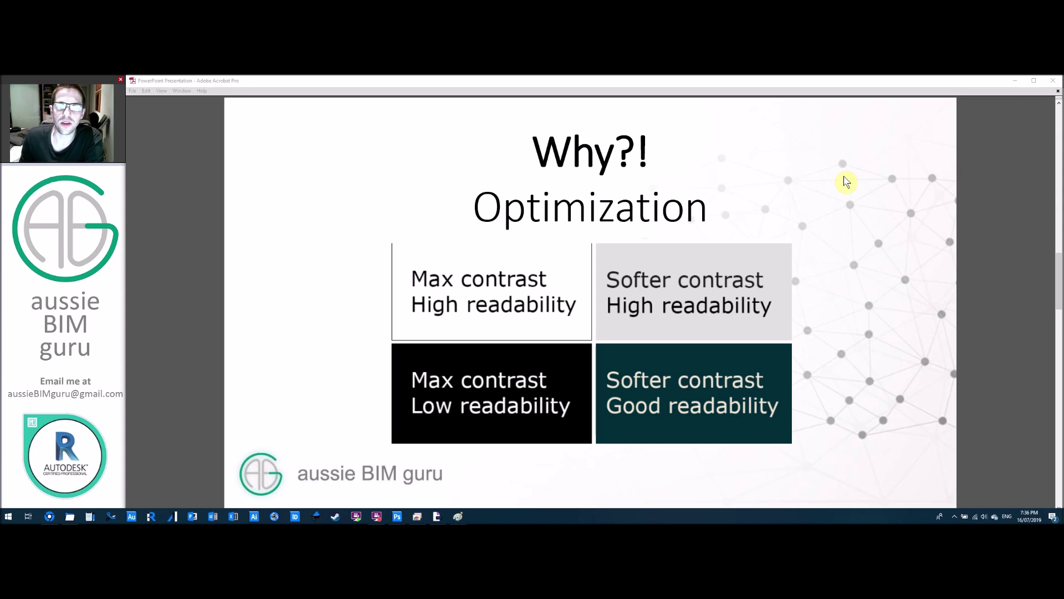
key("Right")
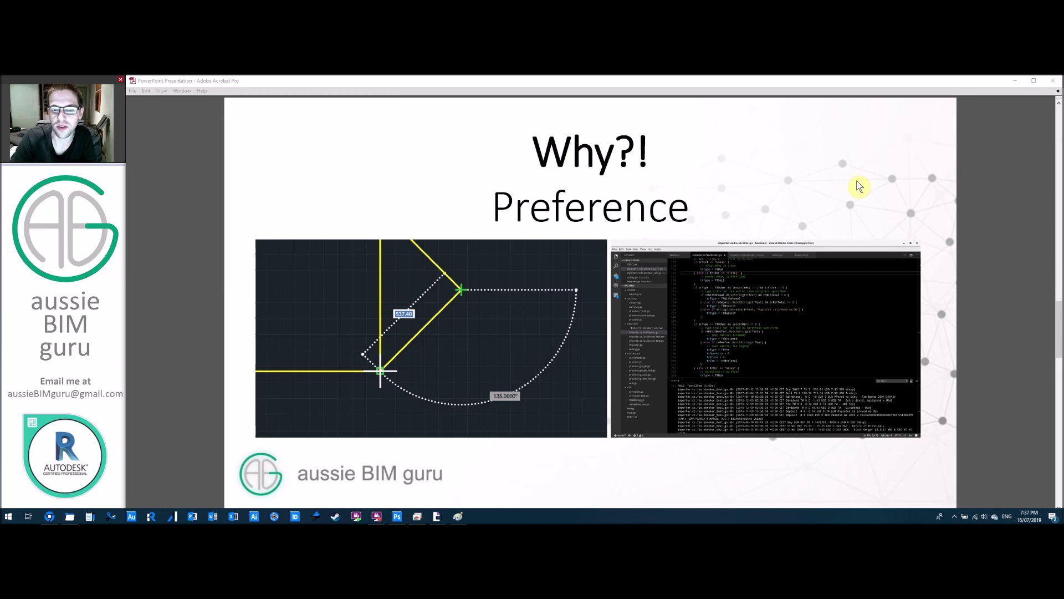
key("Right")
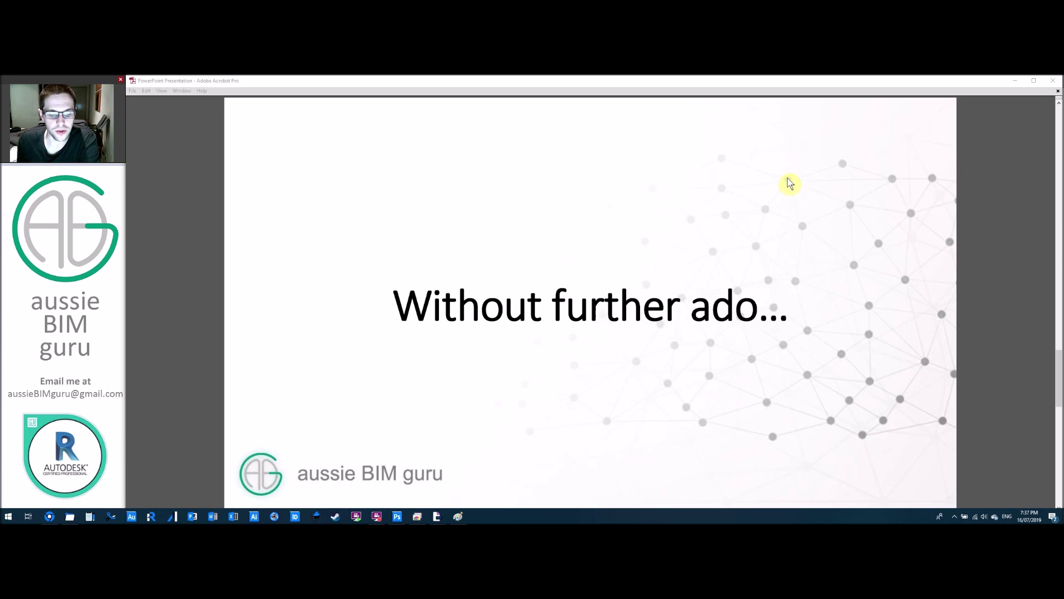
left_click(417, 516)
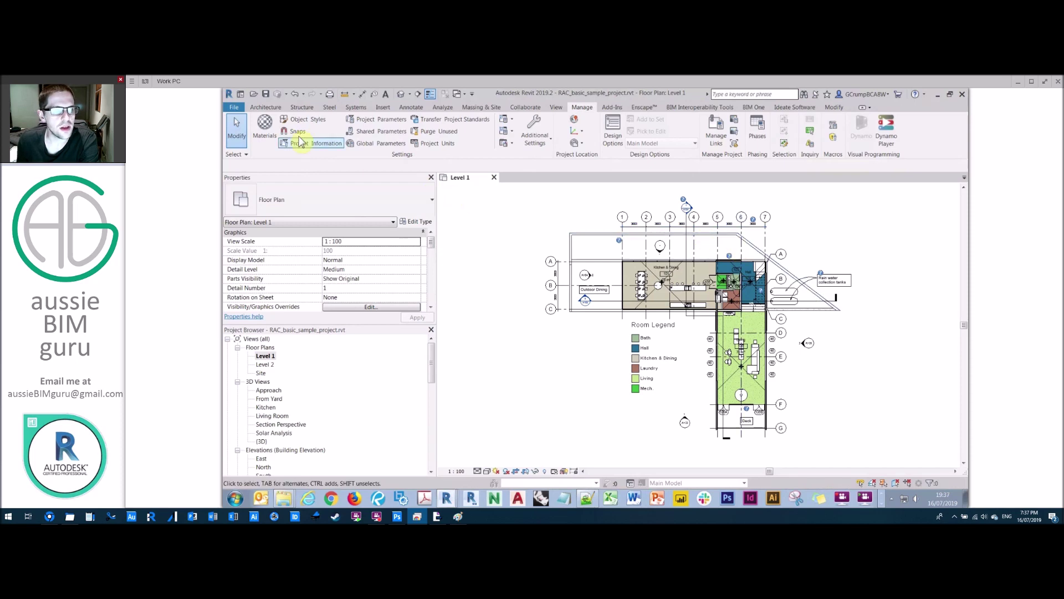
Step: Set Revit's Active theme to Dark in Options, then show the Graphics colour settings
left_click(233, 107)
left_click(378, 344)
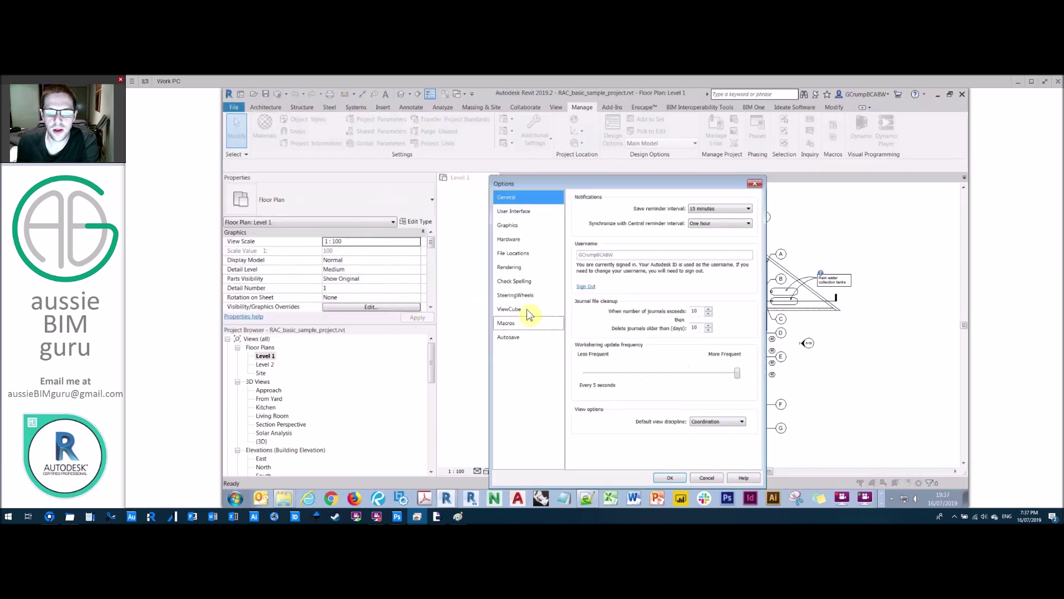
left_click(530, 214)
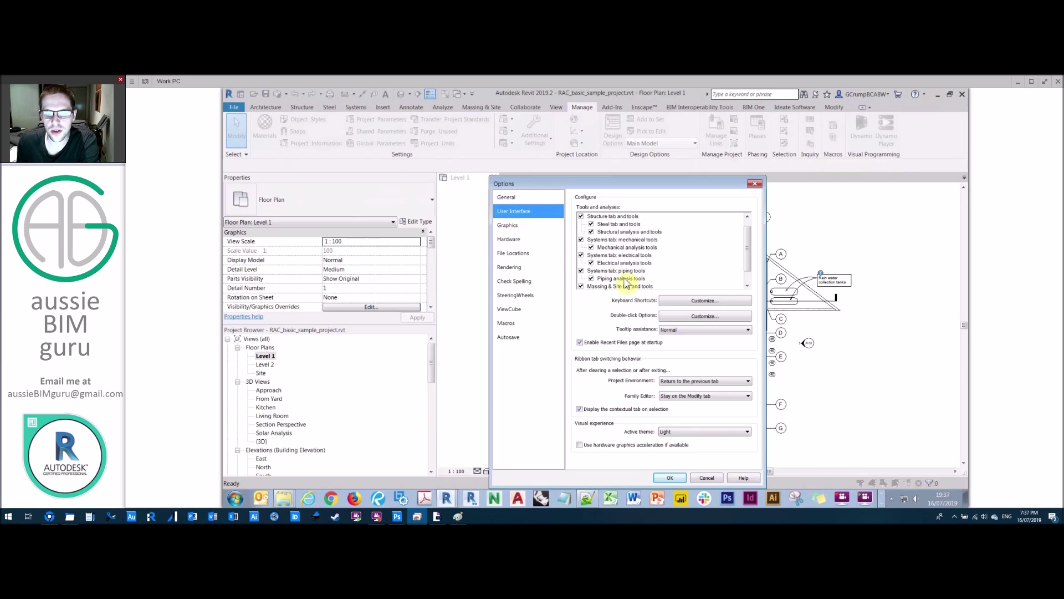
left_click(685, 431)
left_click(680, 444)
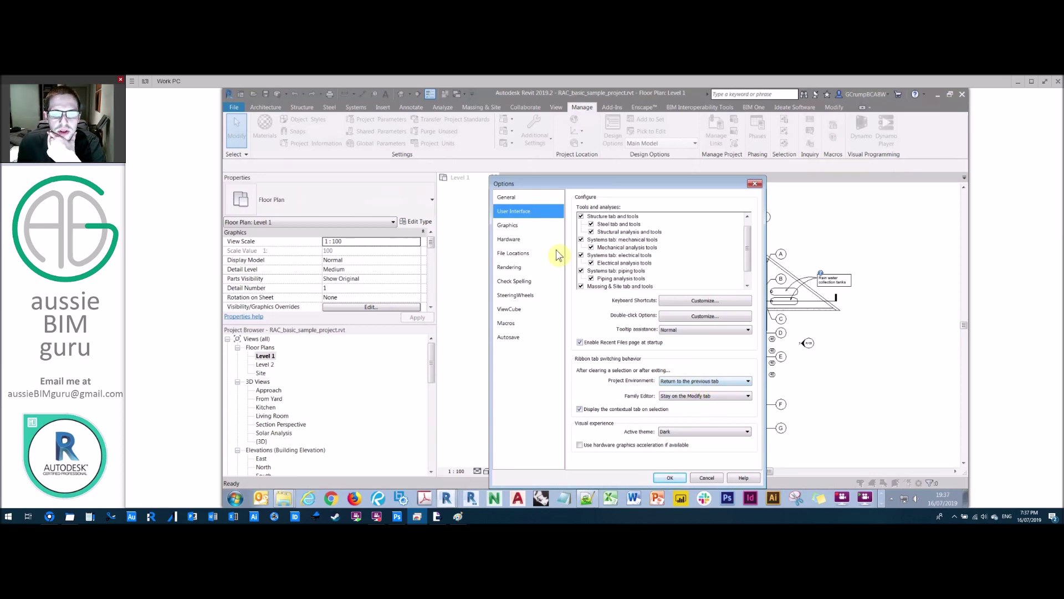
left_click(522, 226)
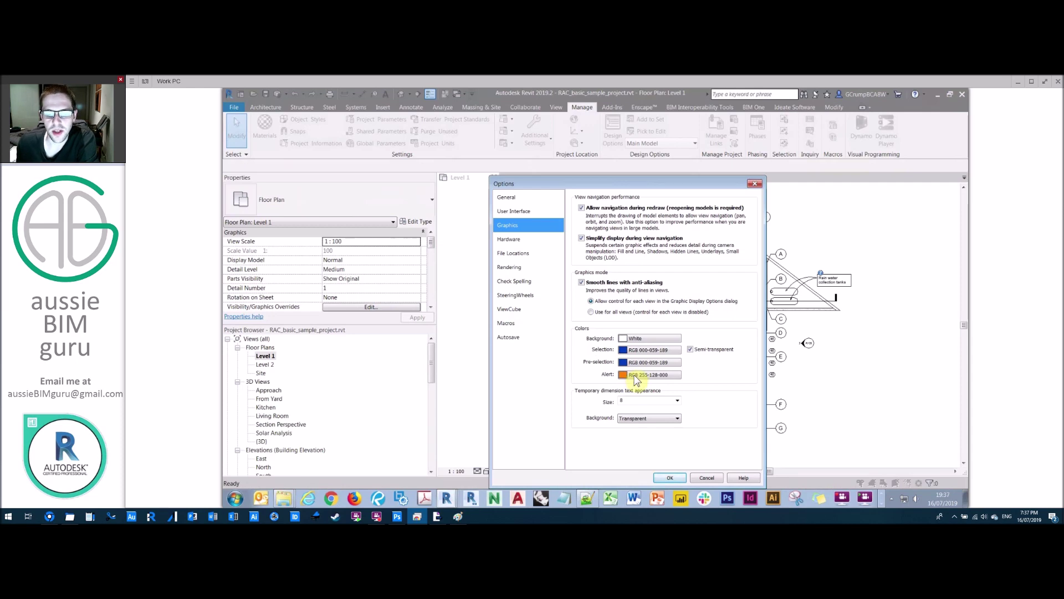
Step: Set background black, selection yellow, pre-selection orange (255-128-000) and alert red, then apply
left_click(640, 340)
left_click(532, 342)
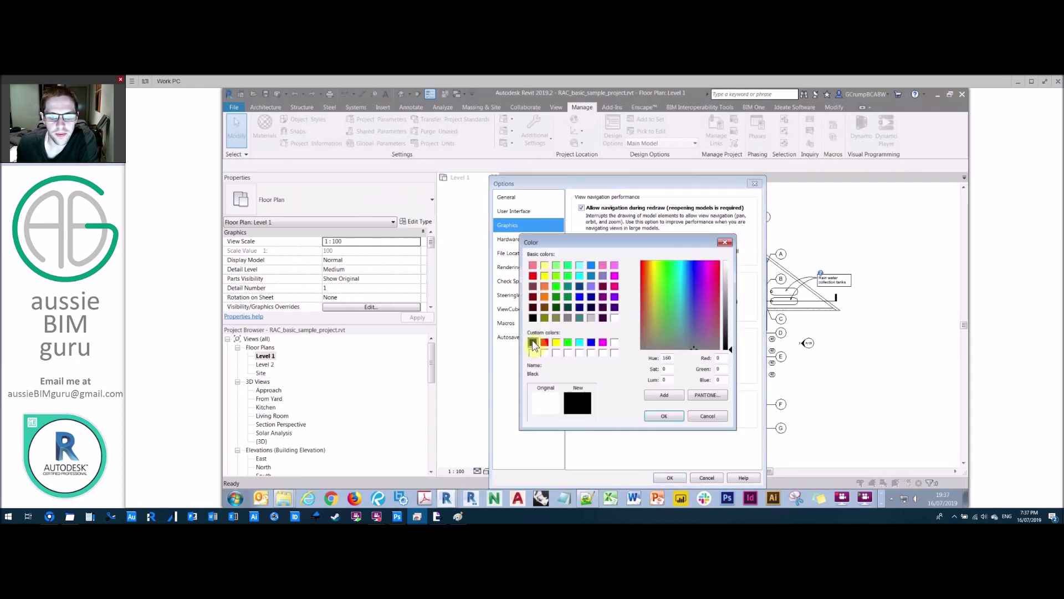
left_click(660, 417)
left_click(641, 351)
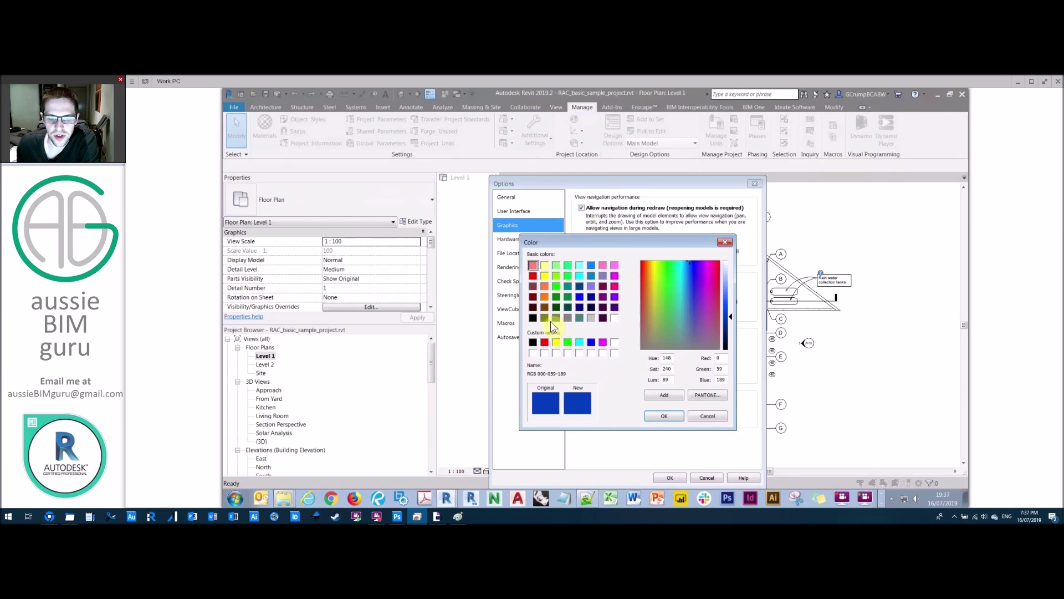
left_click(544, 296)
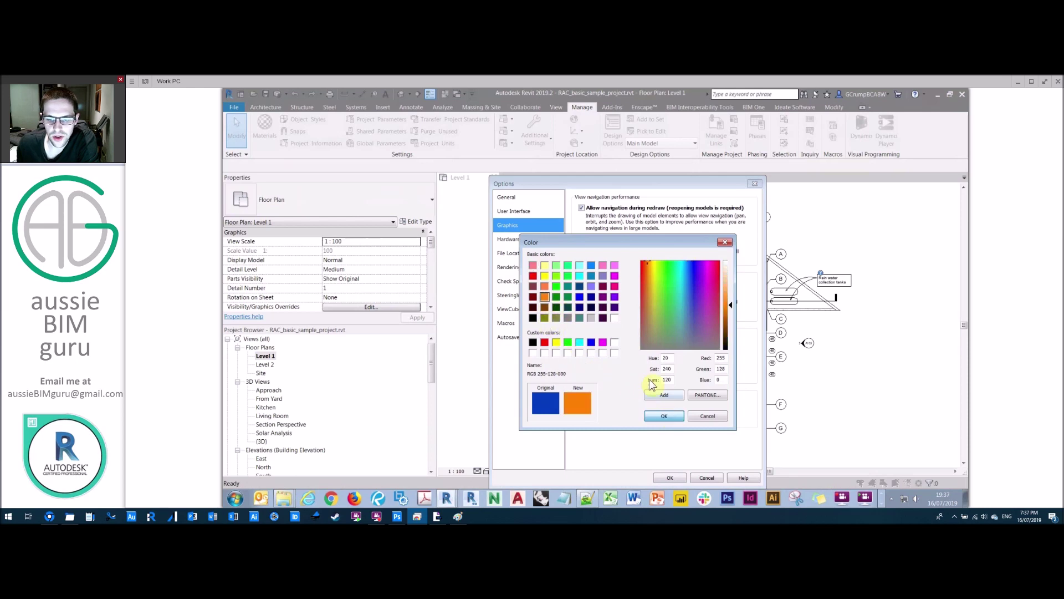
left_click(663, 416)
left_click(640, 374)
left_click(532, 275)
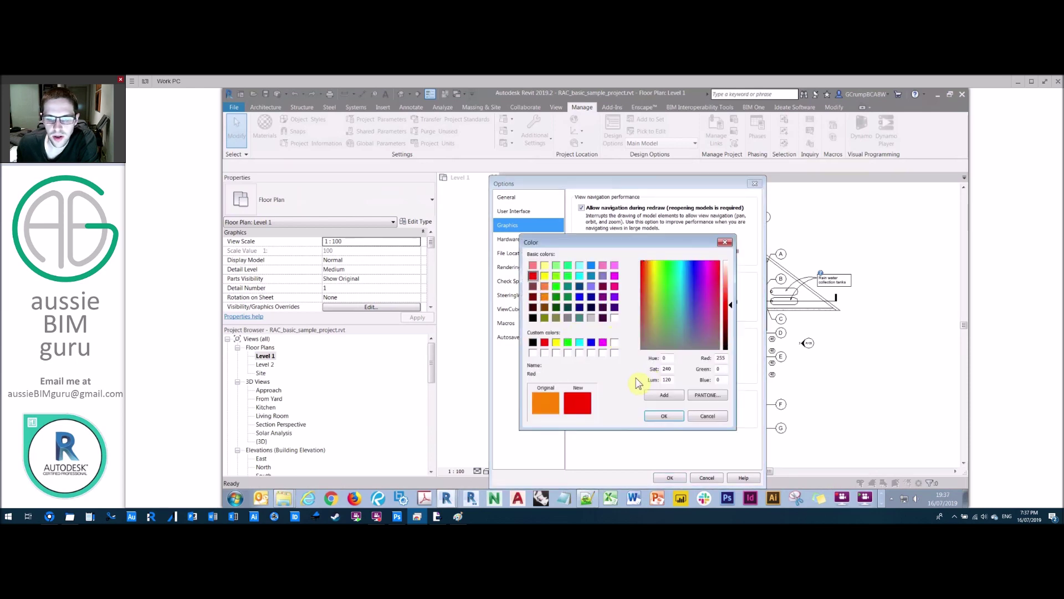
left_click(663, 417)
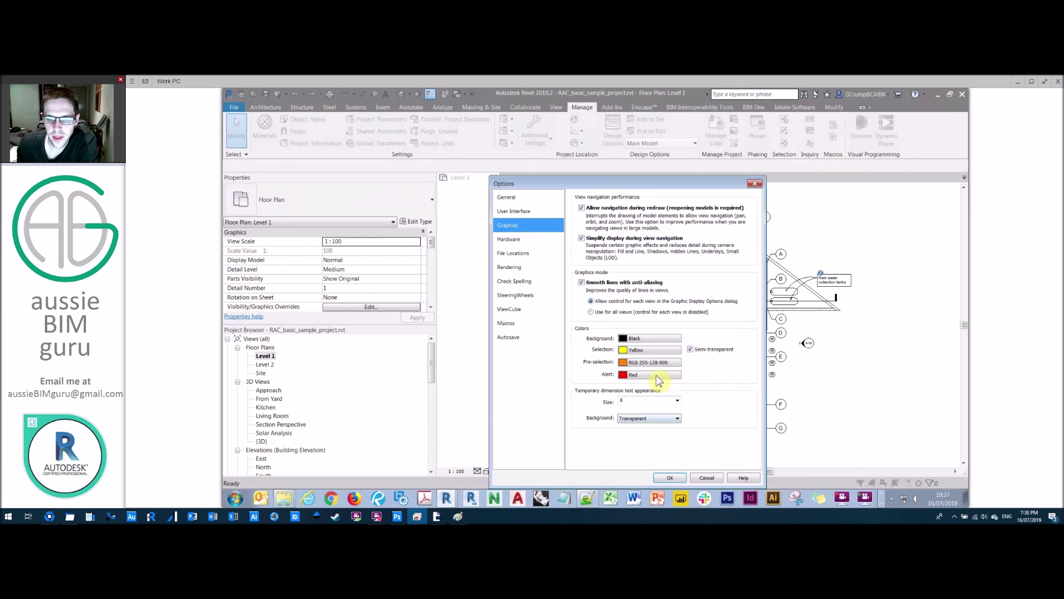
key("Return")
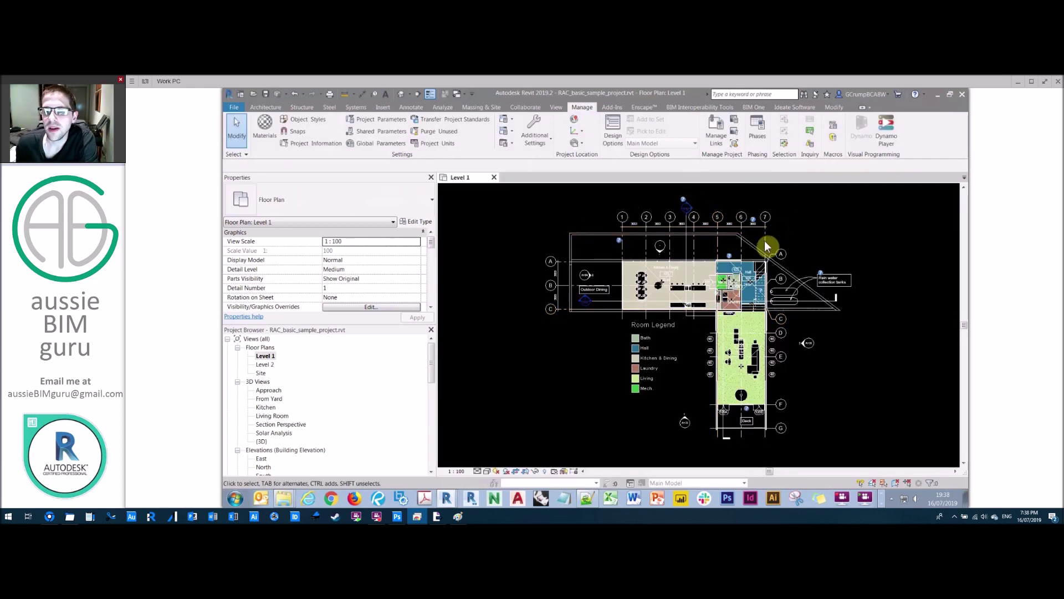
Step: Pan and zoom the Level 1 plan and select the timber clad wall to check the colours
scroll(748, 249, "up", 5)
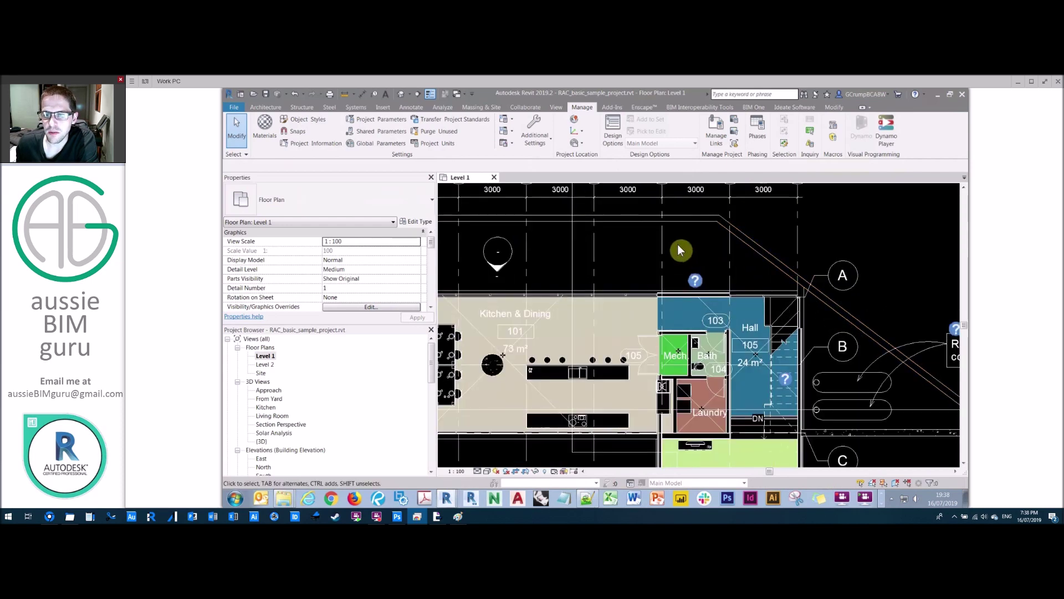
middle_click_drag(672, 242, 732, 230)
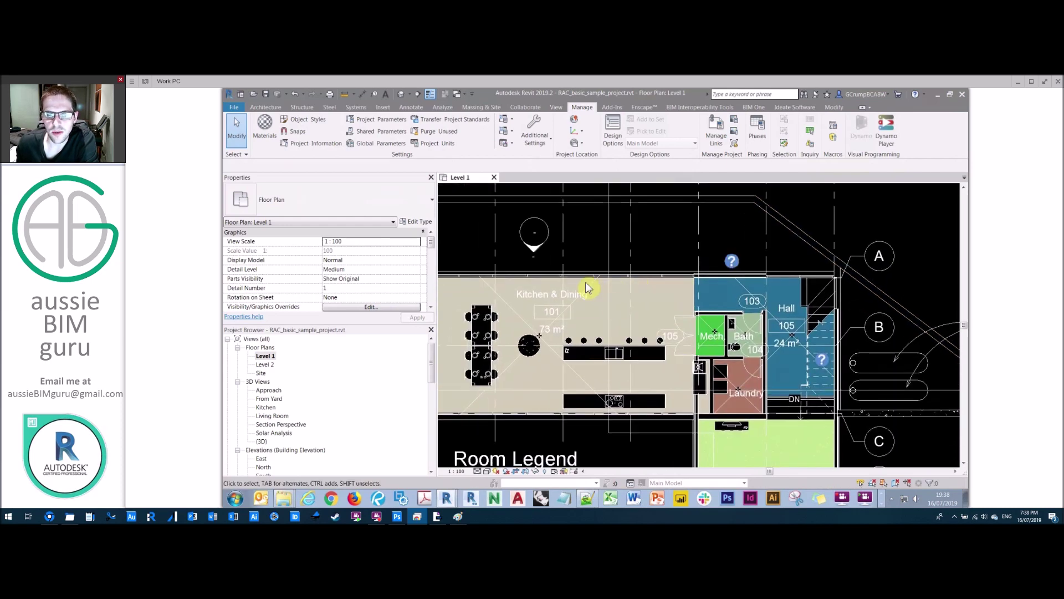
scroll(652, 240, "down", 1)
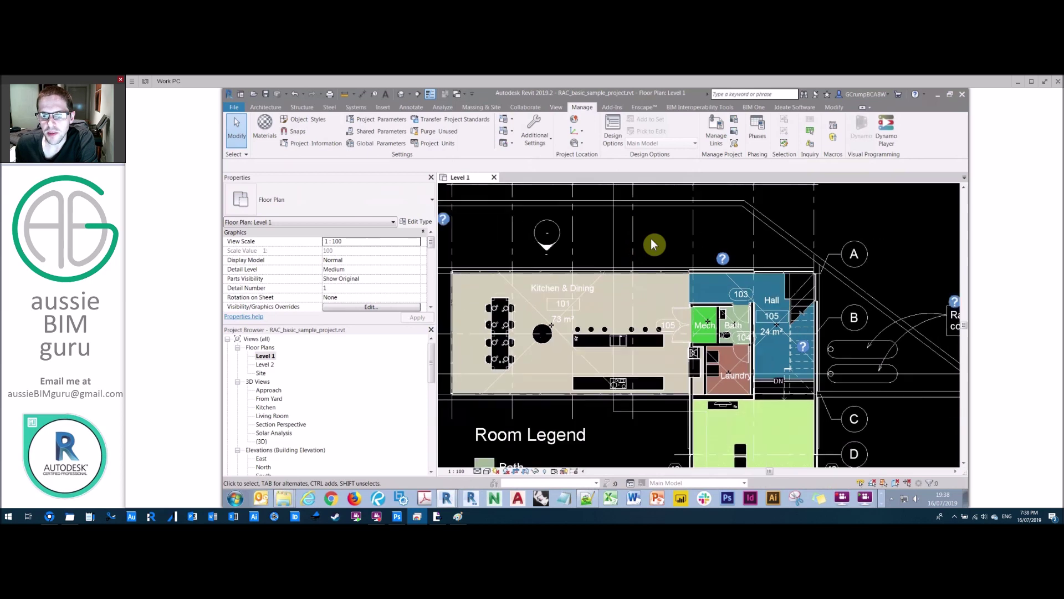
scroll(652, 240, "down", 1)
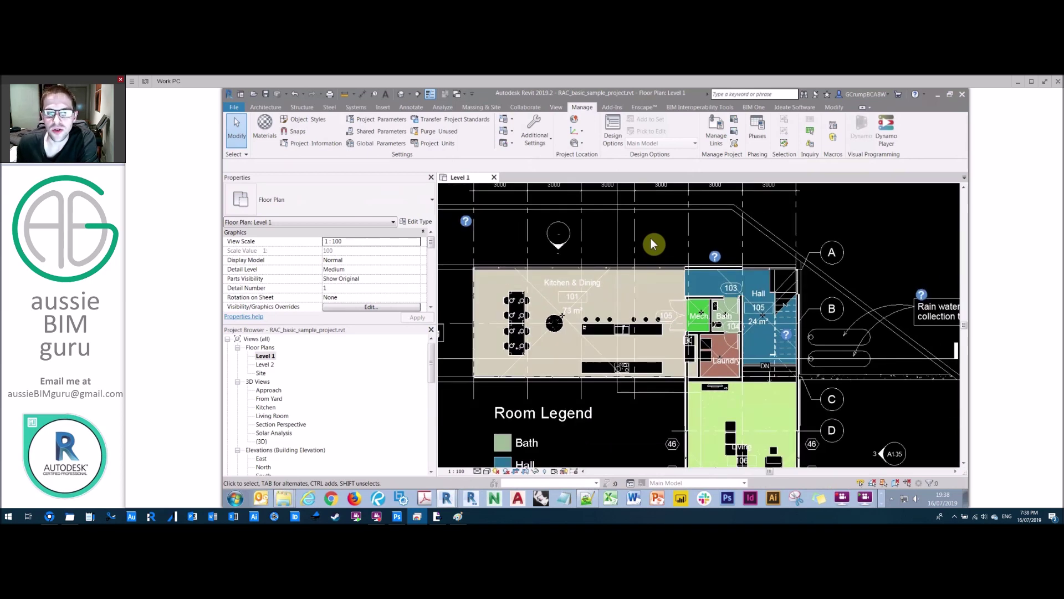
middle_click_drag(650, 239, 683, 236)
middle_click_drag(530, 269, 586, 266)
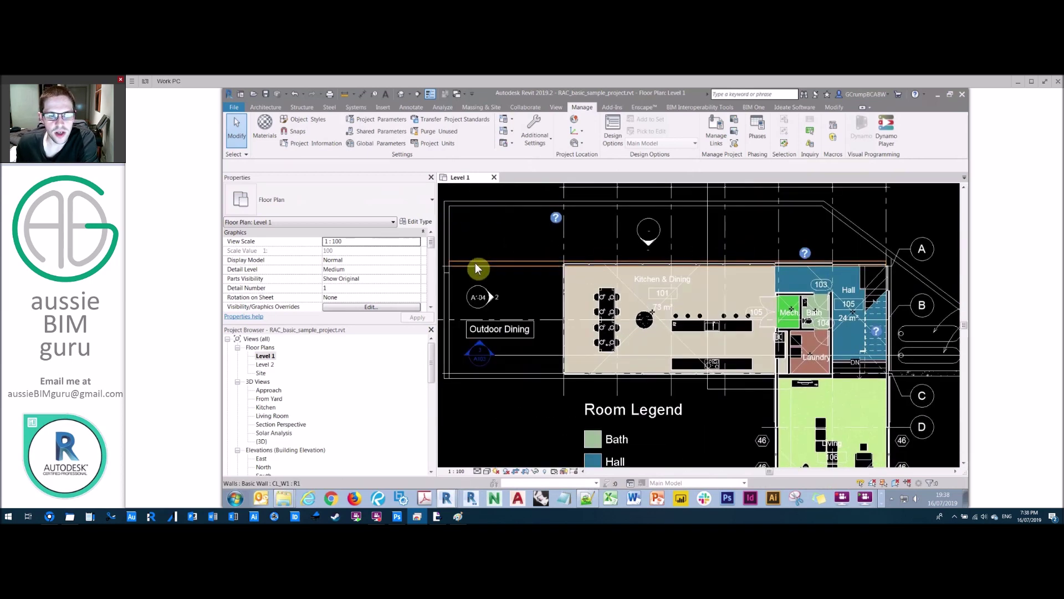
middle_click_drag(549, 254, 729, 269)
scroll(728, 269, "up", 4)
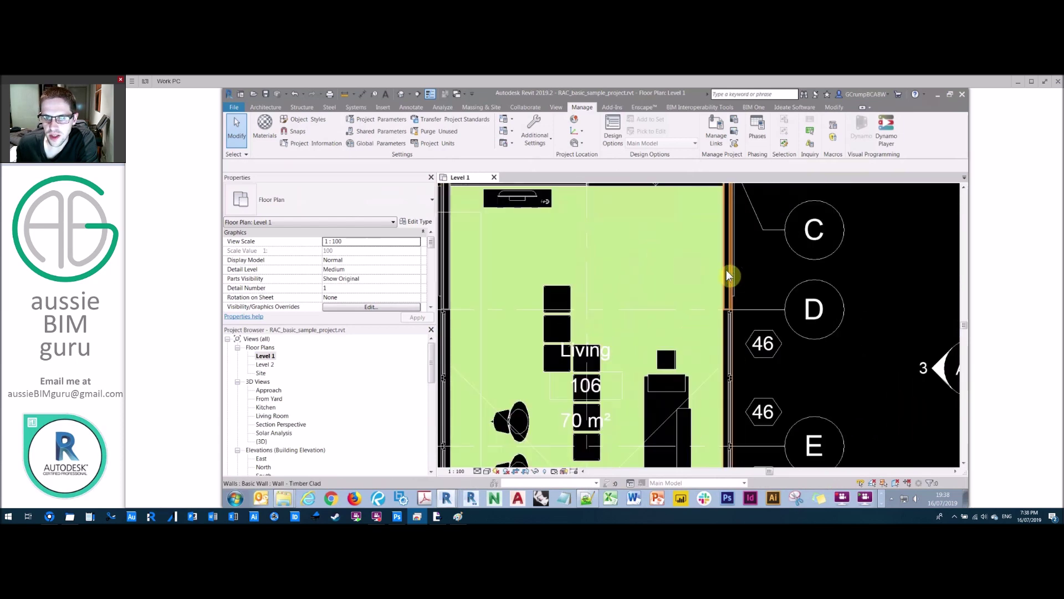
left_click(729, 272)
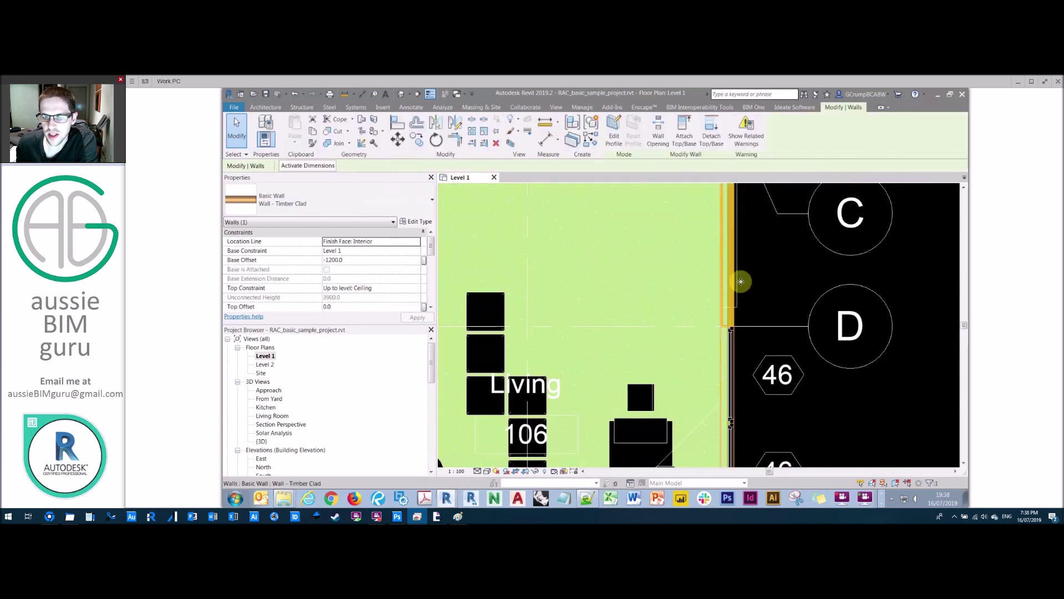
left_click(765, 284)
middle_click_drag(739, 323, 732, 308)
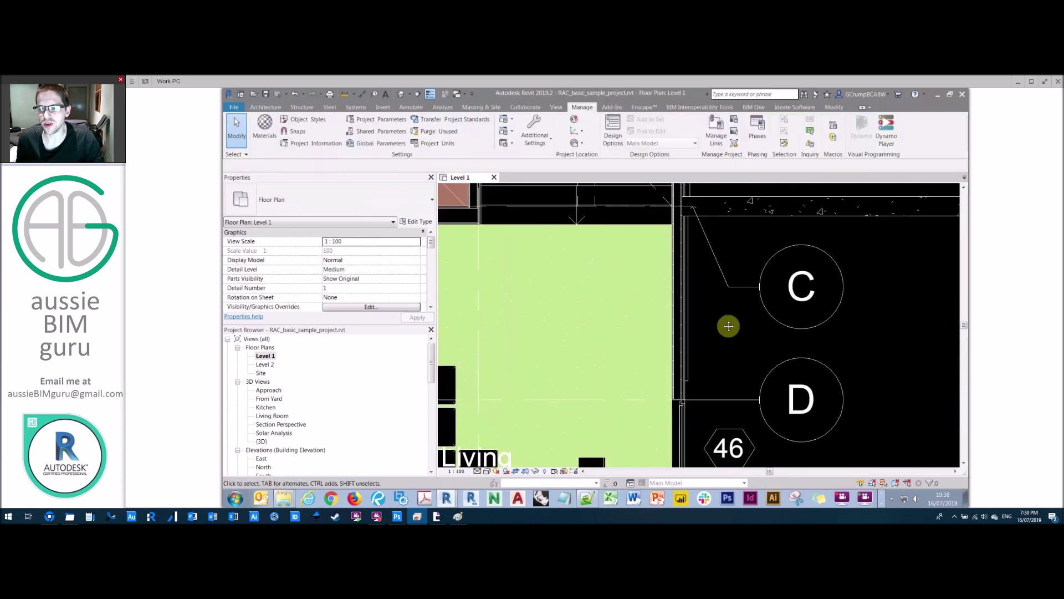
key("Escape")
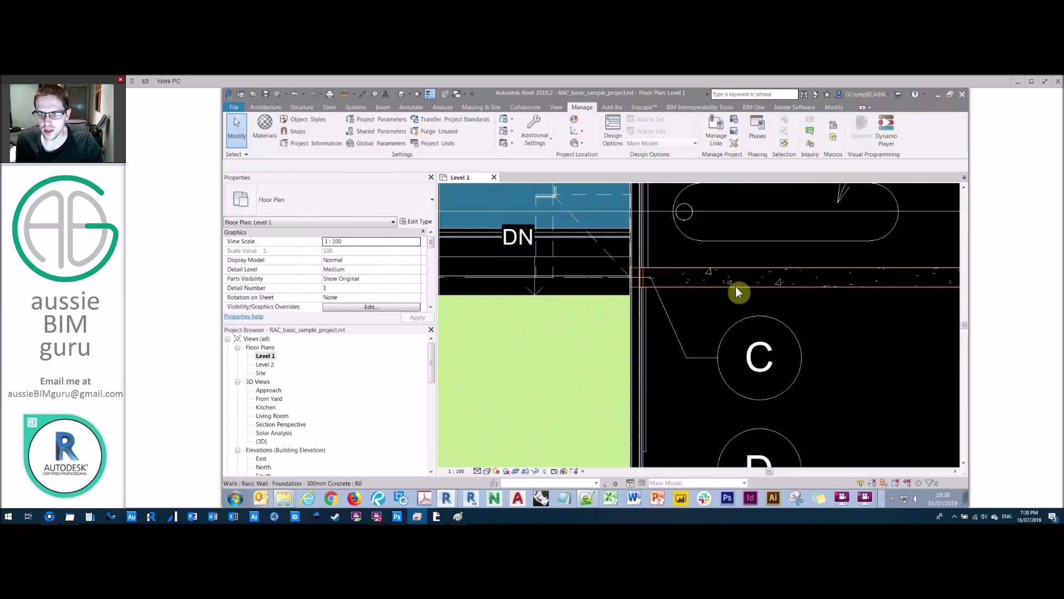
Step: Copy the 300mm foundation wall near grid C with CO, leaving an overlapping duplicate
left_click(736, 287)
key("c")
key("o")
left_click(736, 289)
left_click(801, 303)
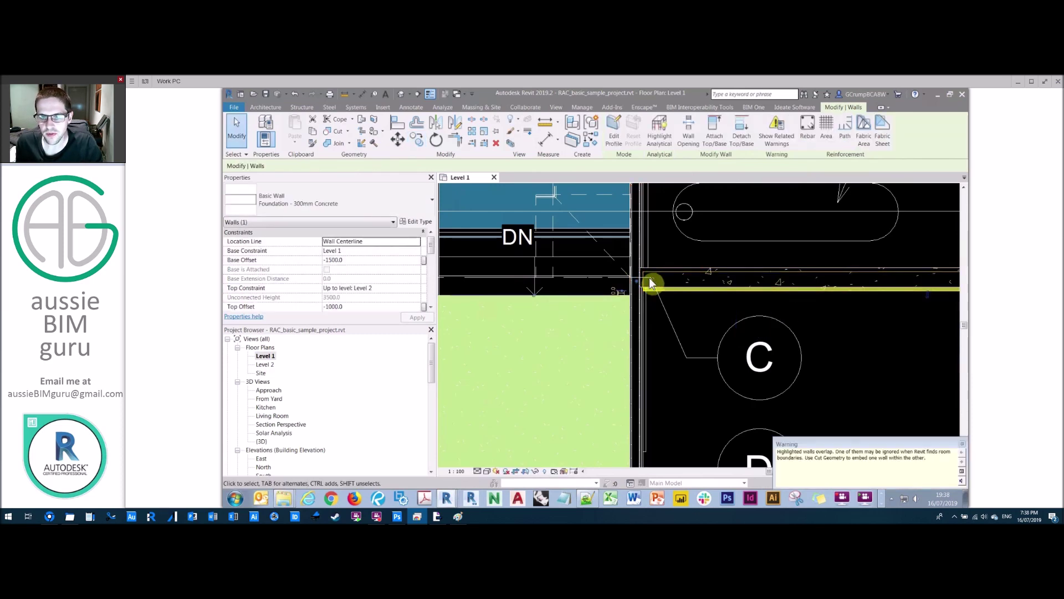
left_click(687, 308)
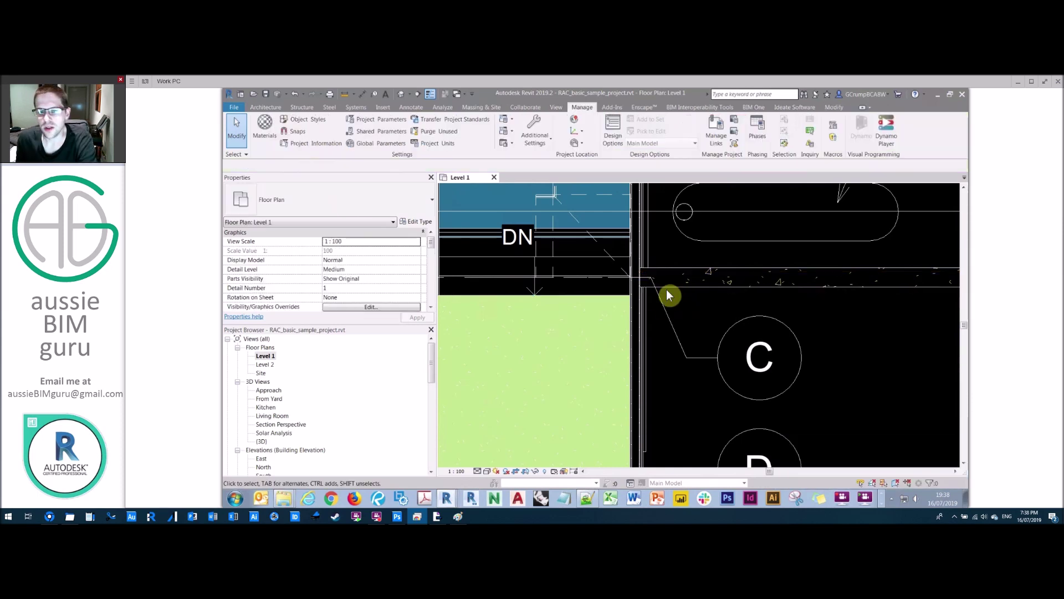
scroll(670, 301, "down", 3)
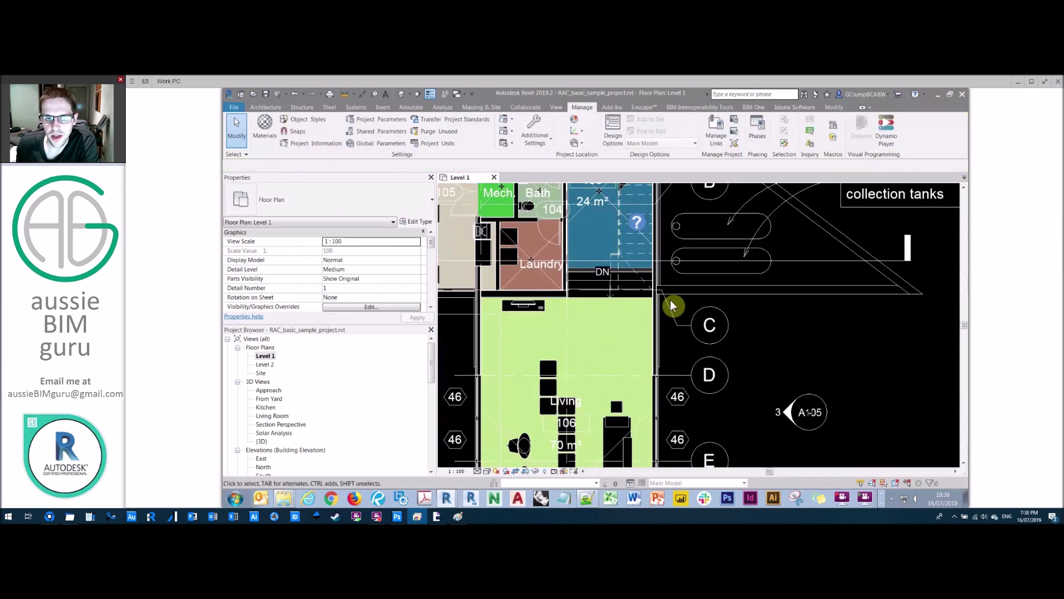
scroll(670, 301, "down", 2)
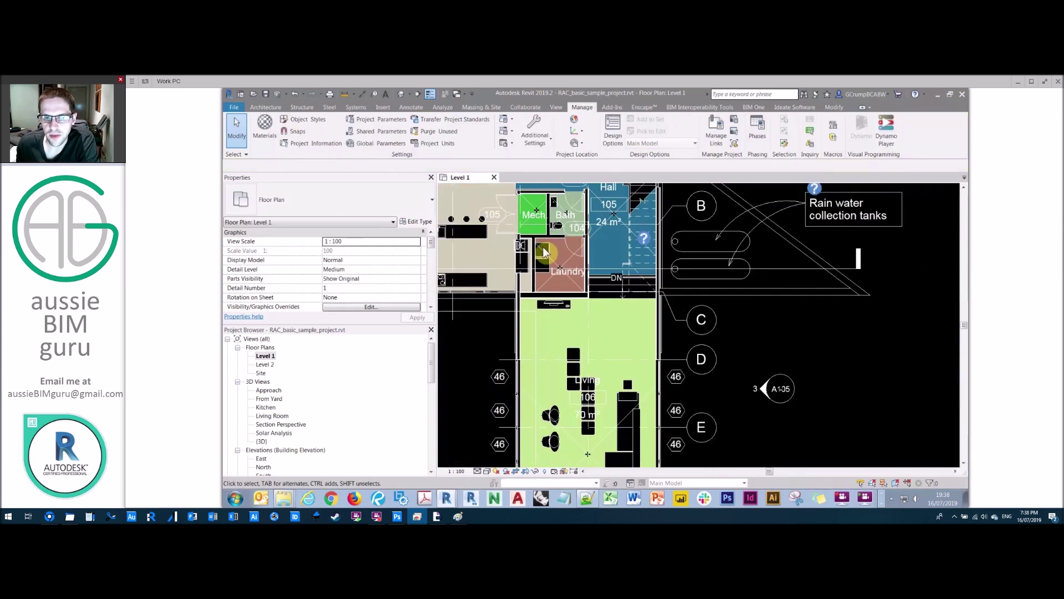
left_click(449, 500)
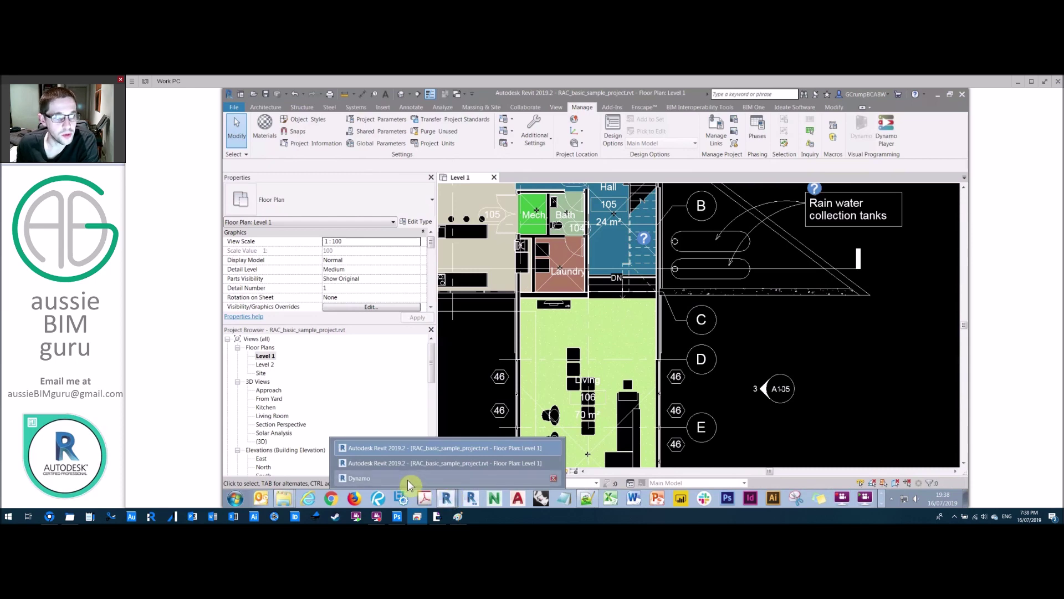
Step: Bring Dynamo forward, orbit its background 3D grid preview, then return to graph view
left_click(409, 479)
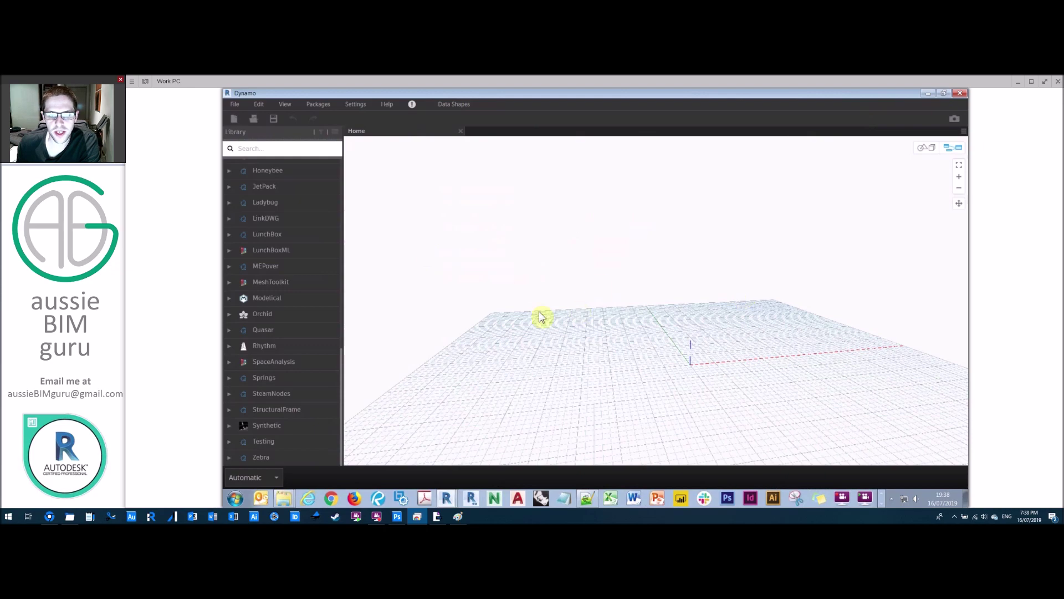
left_click(923, 148)
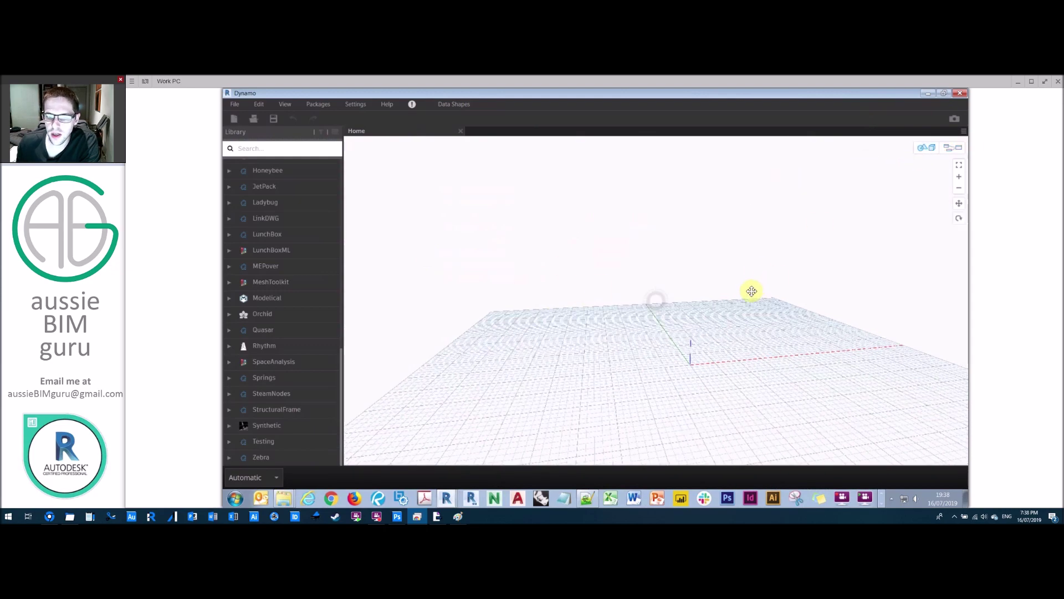
right_click_drag(751, 291, 881, 188)
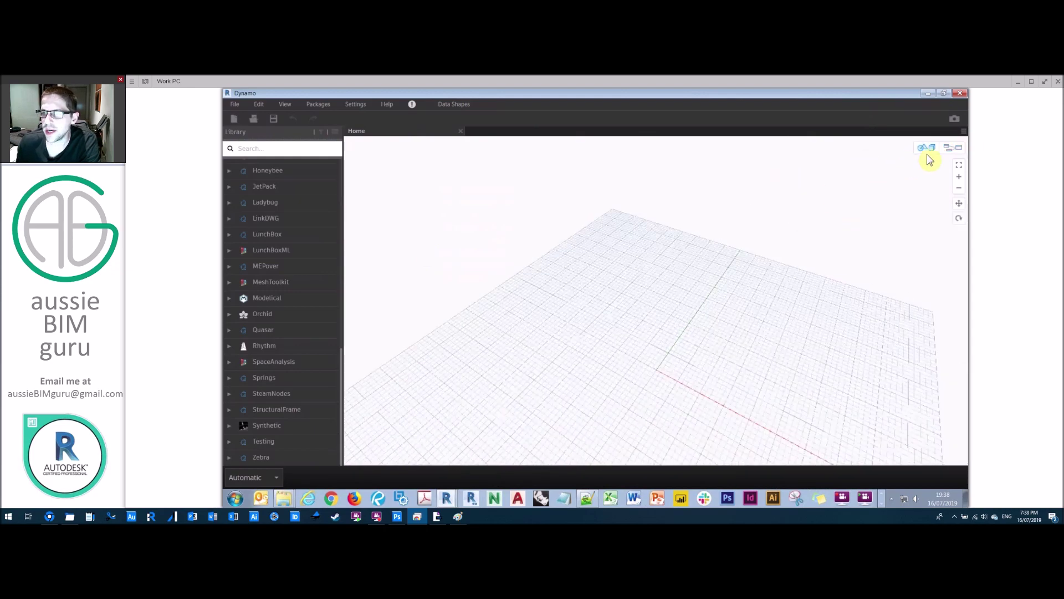
left_click(951, 148)
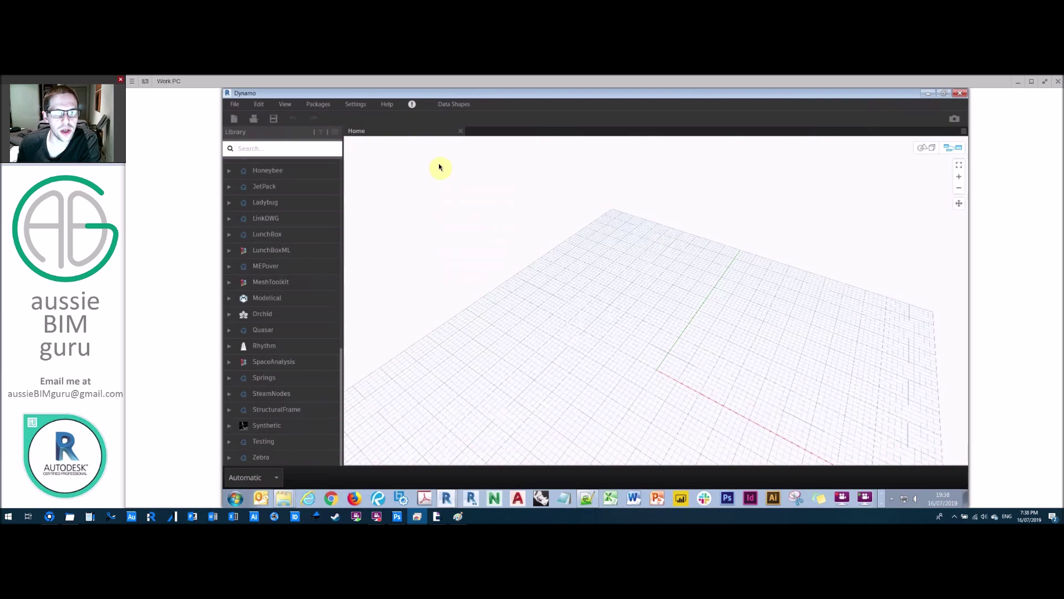
Step: Close Dynamo and cancel the Dynamo version dialog from the second Revit window
left_click(961, 97)
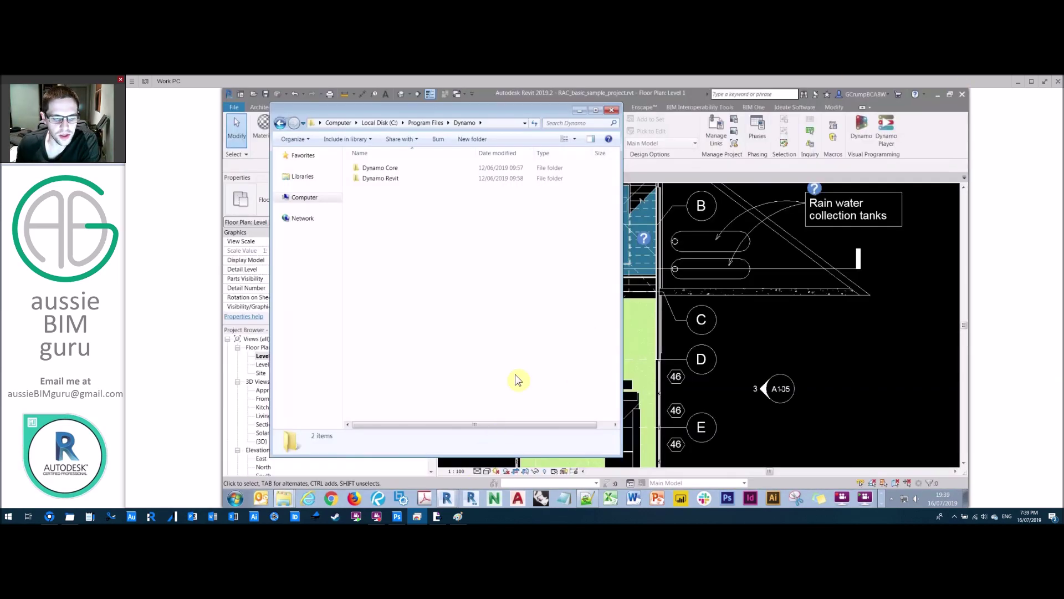
left_click(447, 497)
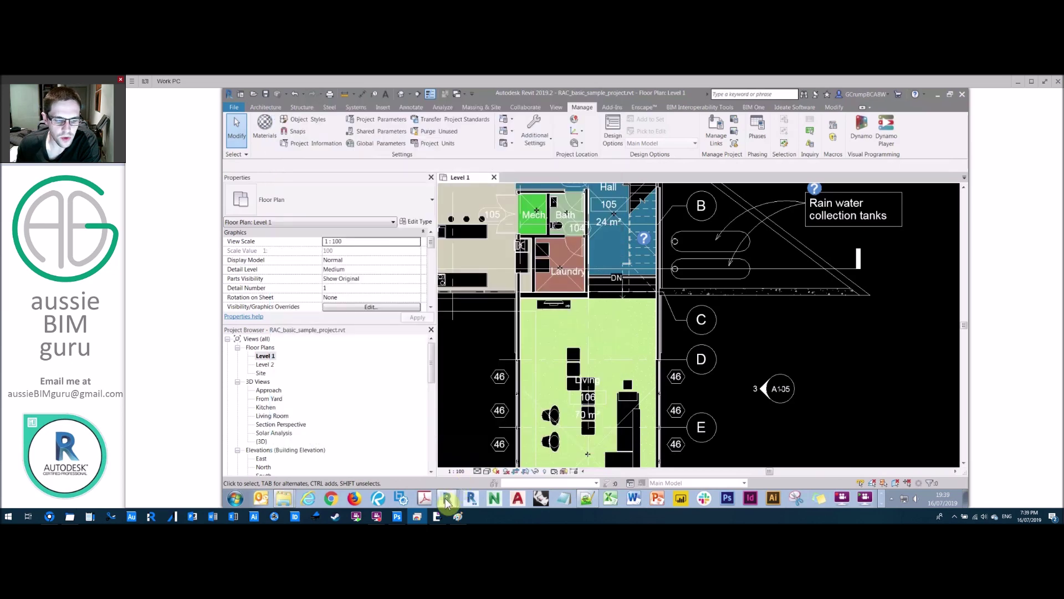
left_click(469, 479)
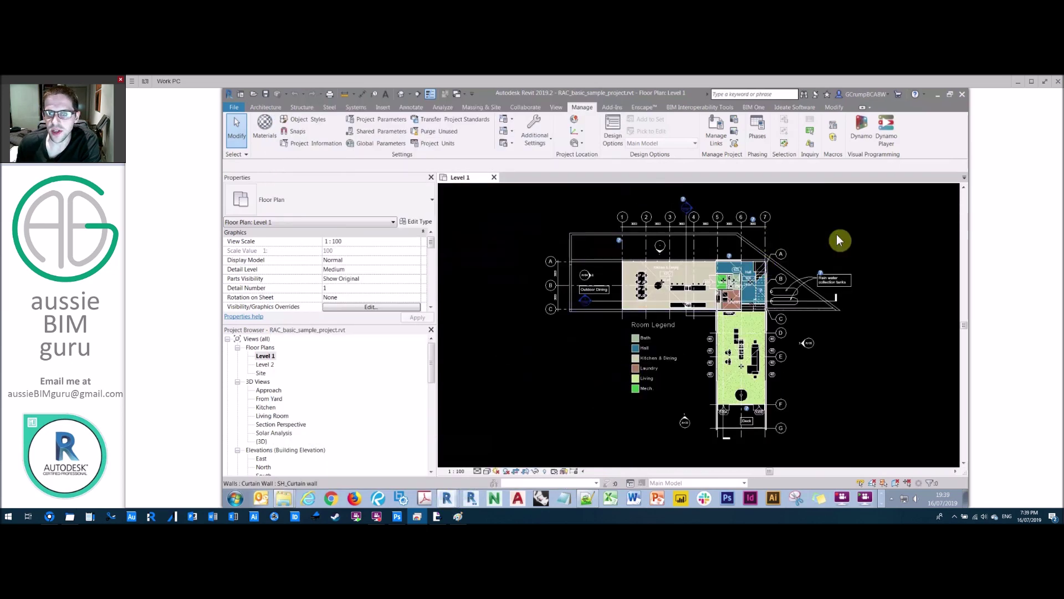
left_click(860, 129)
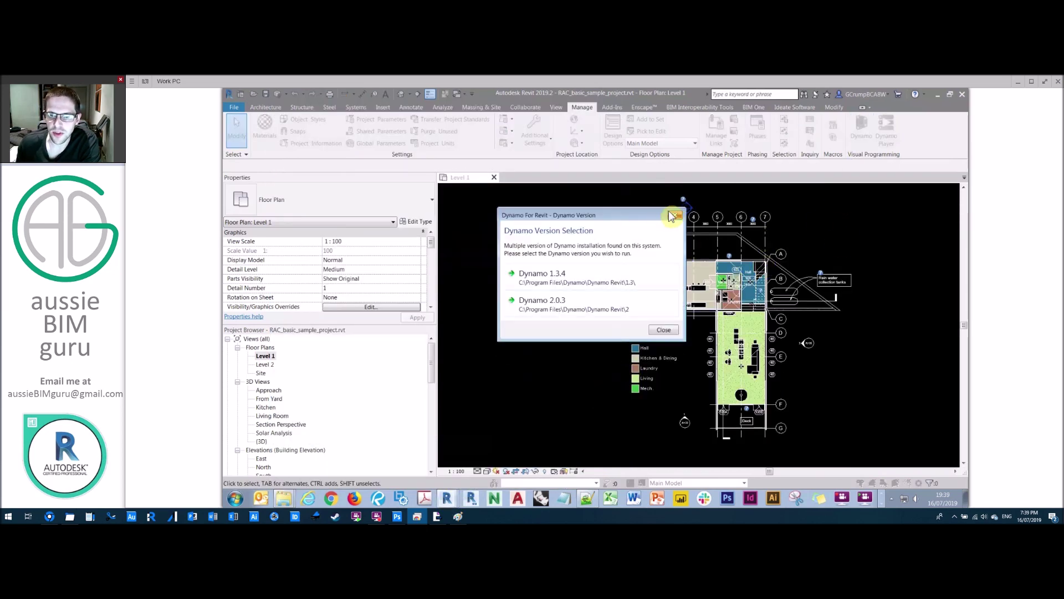
left_click(541, 314)
Step: Close the extra Revit project without saving and bring up the Program Files > Dynamo folder
left_click(469, 488)
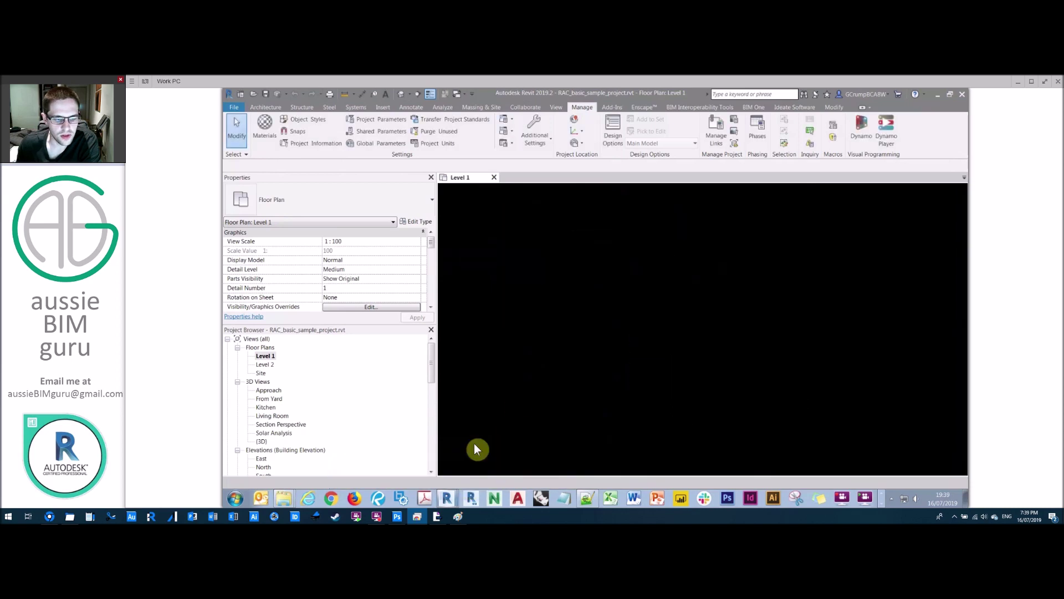
left_click(962, 98)
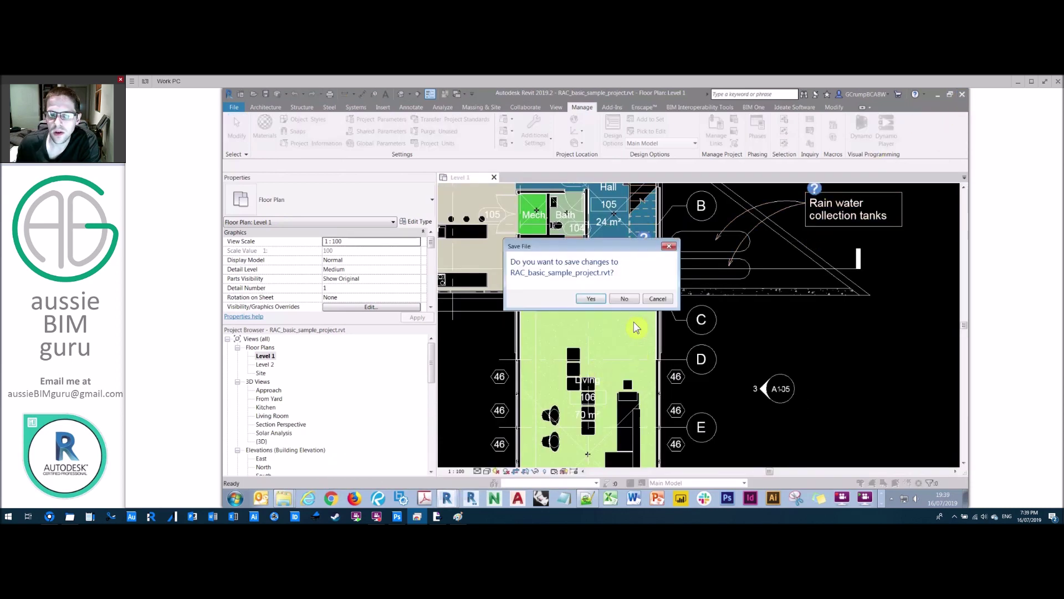
left_click(629, 299)
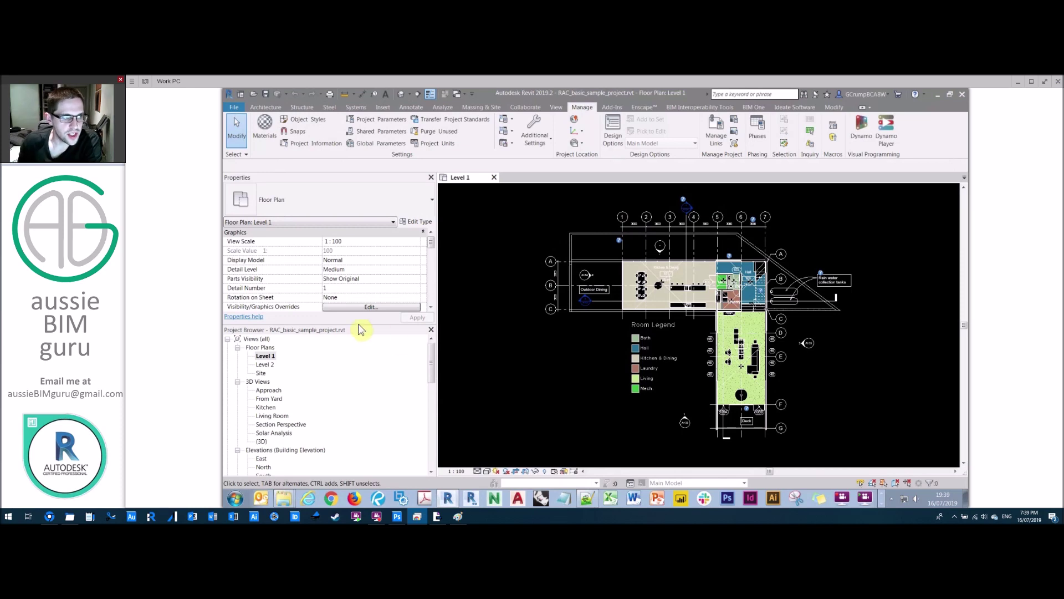
mouse_move(283, 502)
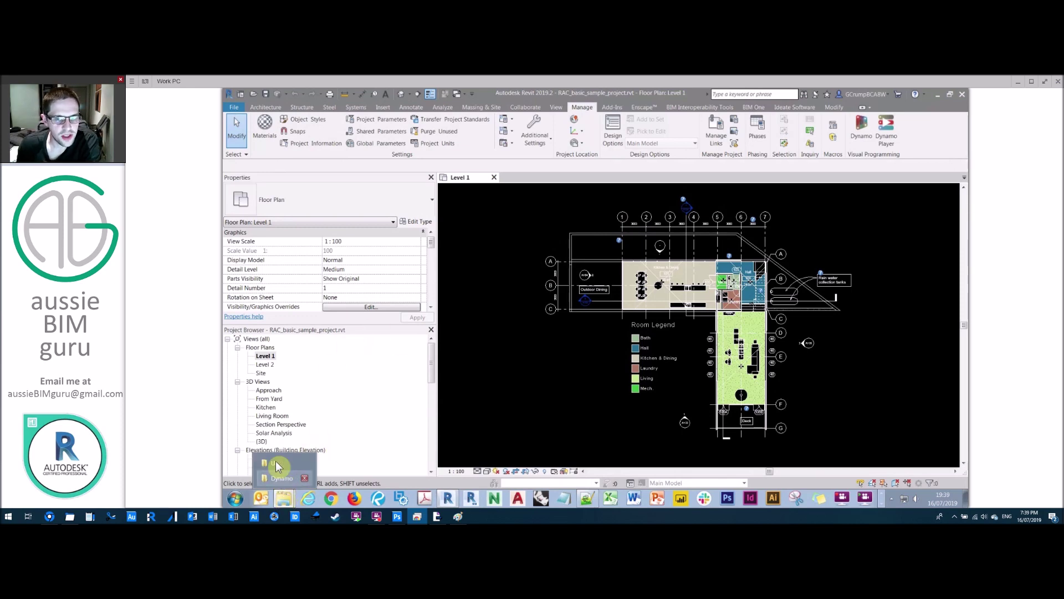
left_click(282, 479)
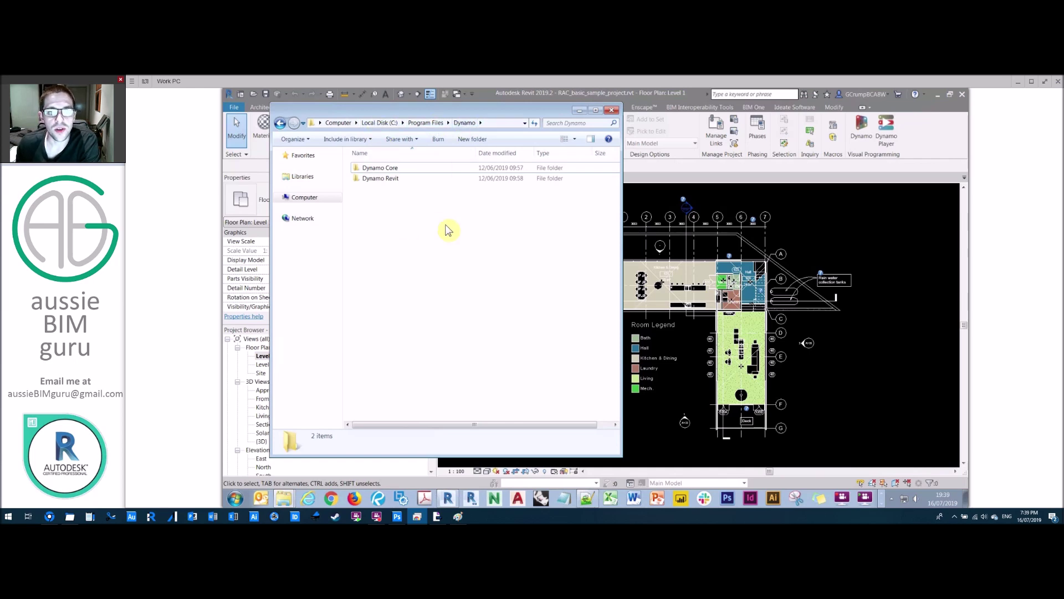
Step: Navigate to Dynamo Core > 2 > UI > Themes > Modern and select DynamoColorsAndBrushes.xaml
double_click(388, 168)
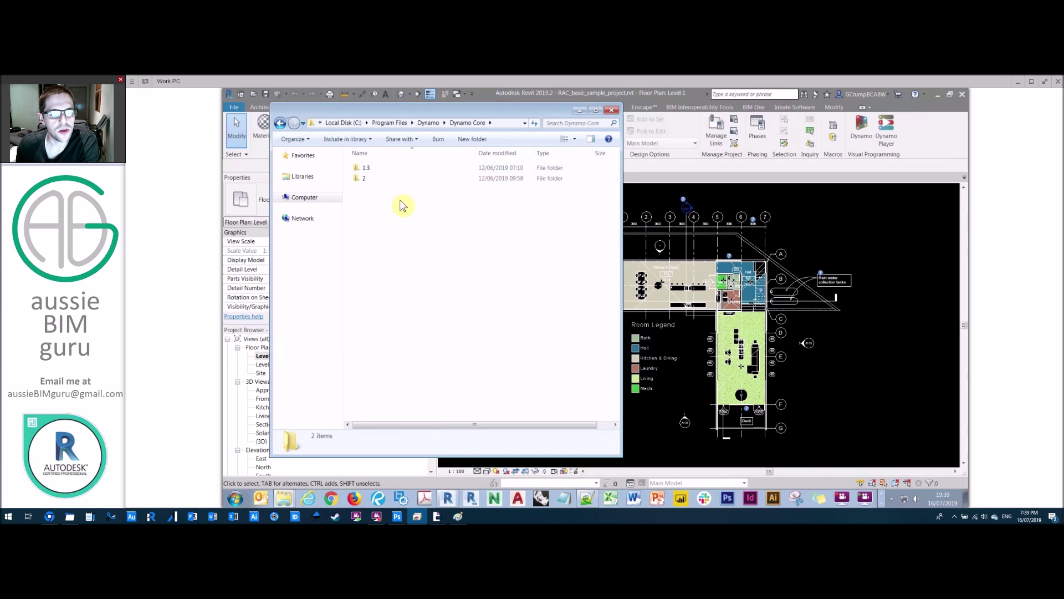
double_click(367, 178)
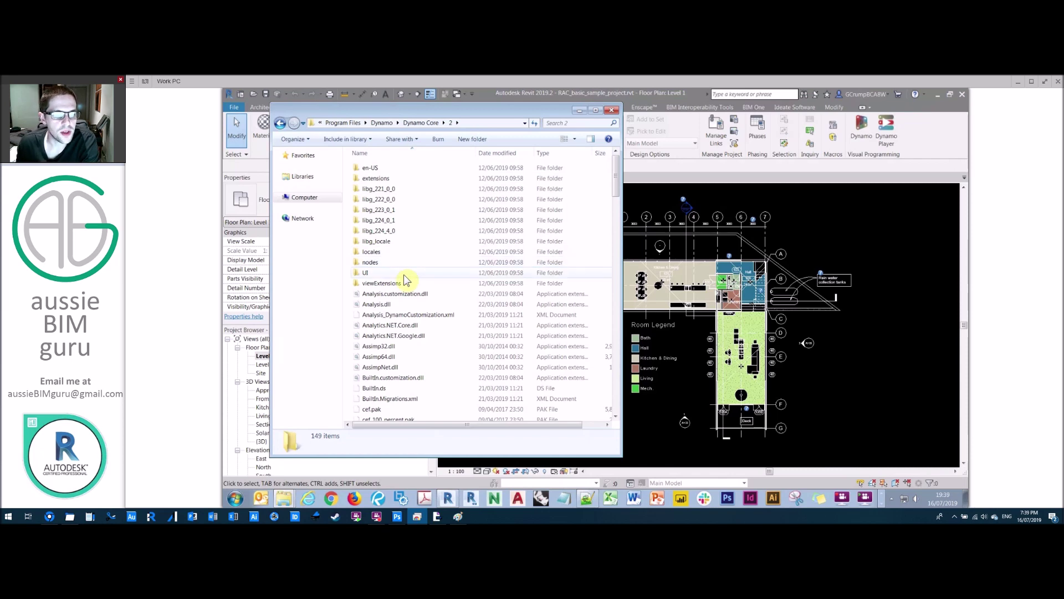
left_click(377, 274)
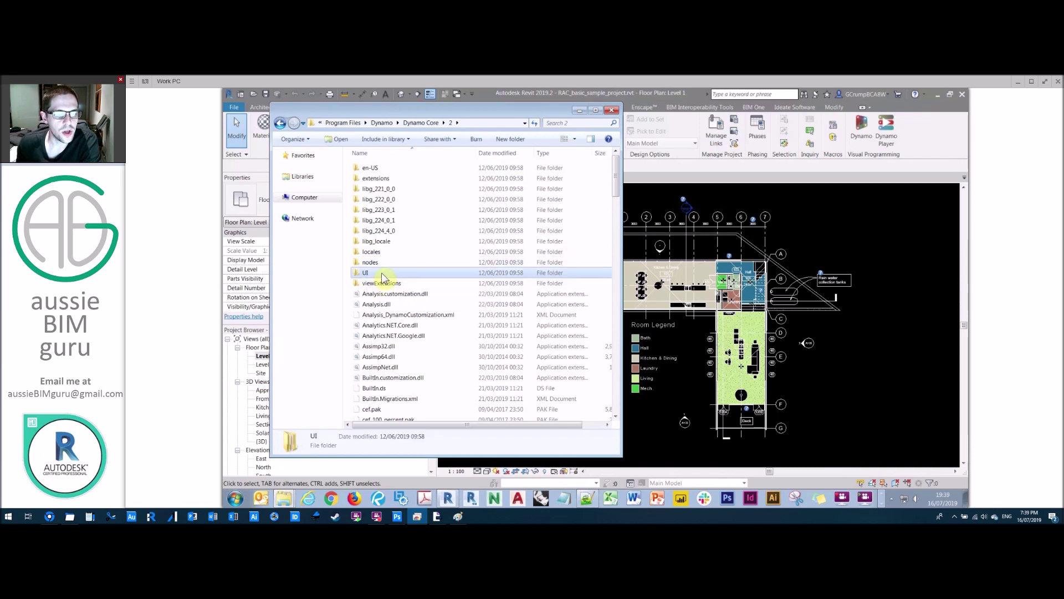
double_click(382, 274)
double_click(383, 183)
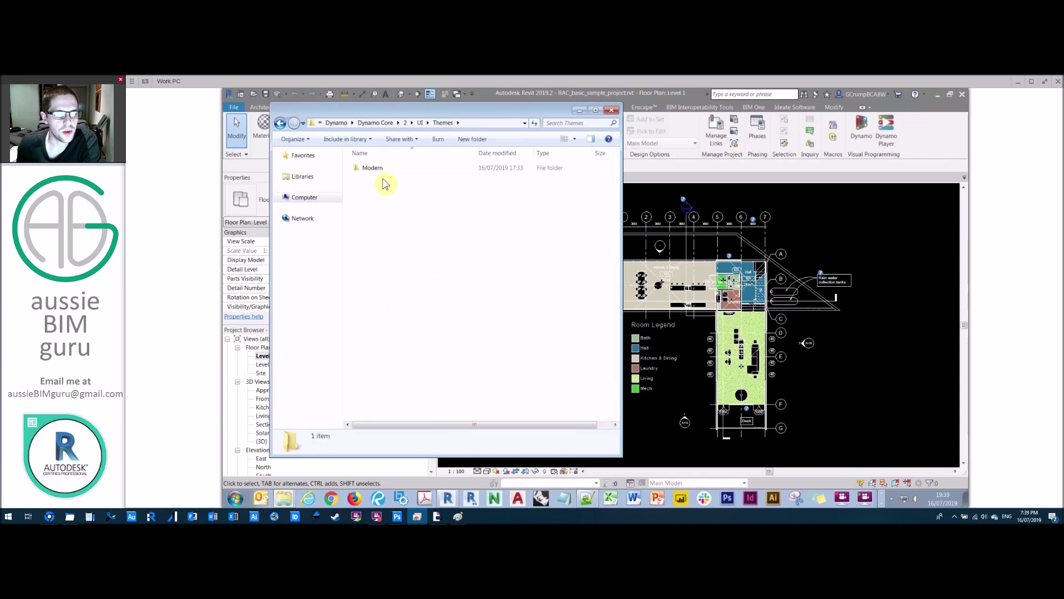
double_click(377, 170)
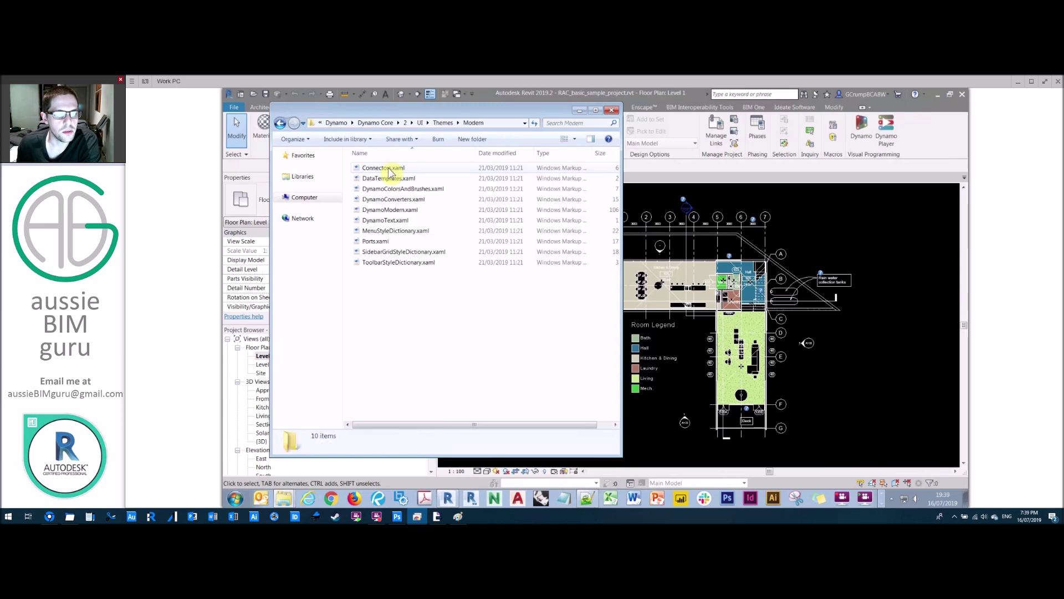
left_click(416, 190)
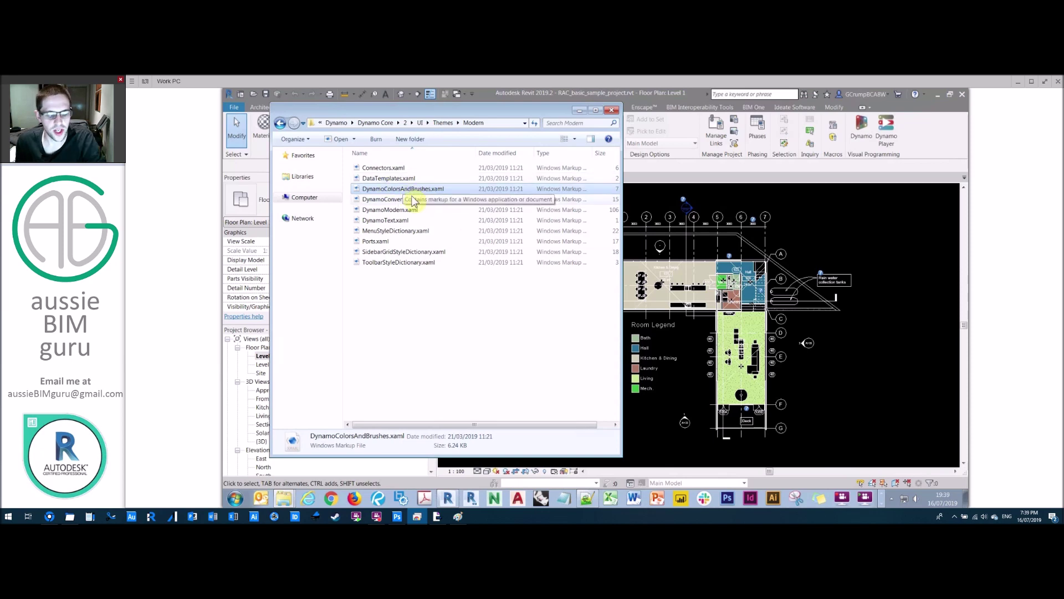
left_click(283, 498)
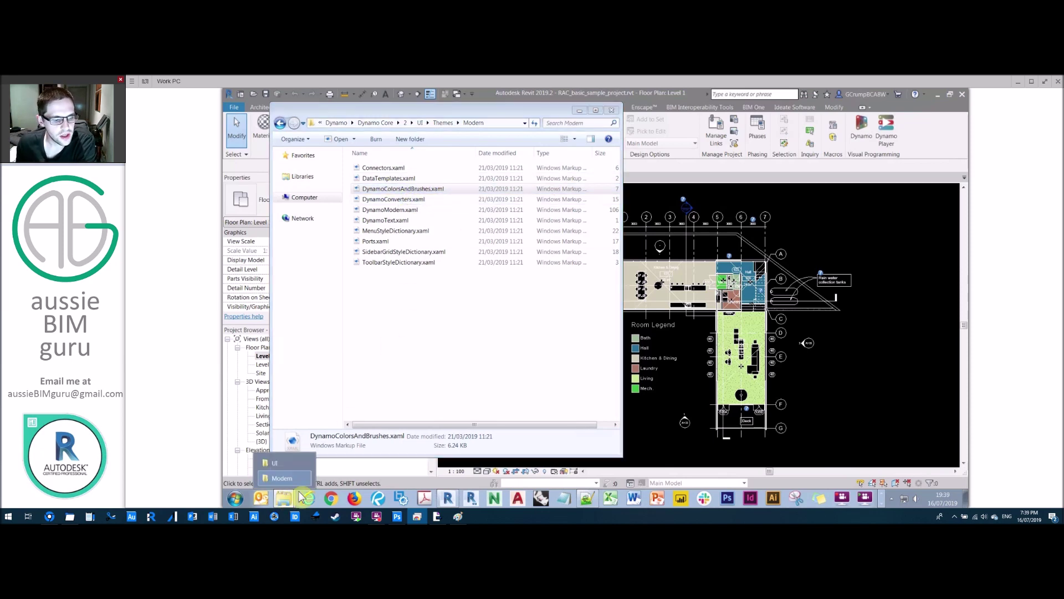
Step: Paste DynamoColorsAndBrushes.xaml into the demo UI folder, replacing the existing copy
left_click(289, 463)
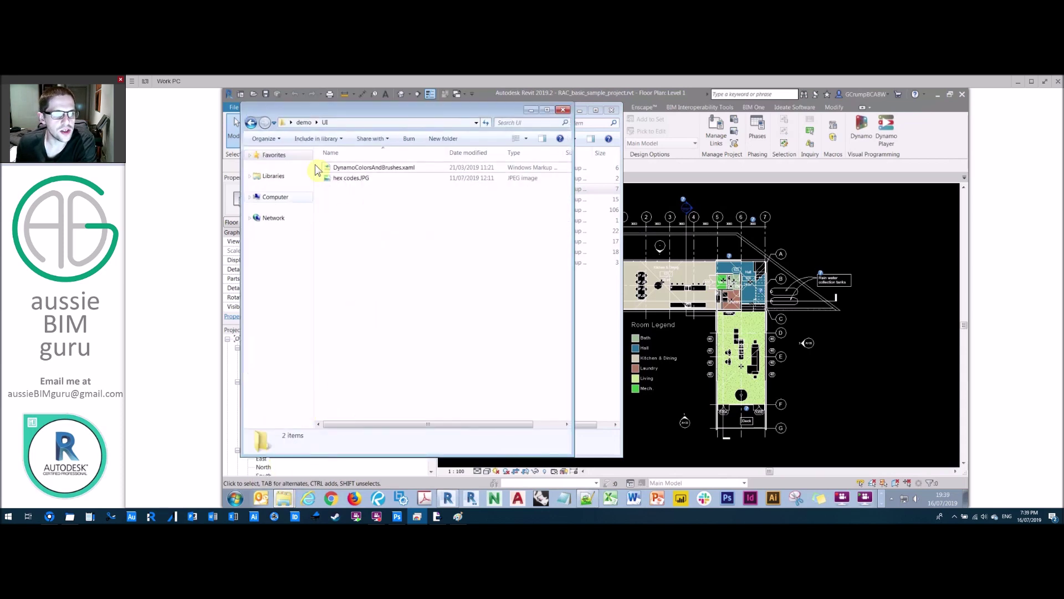
left_click(381, 171)
left_click(411, 221)
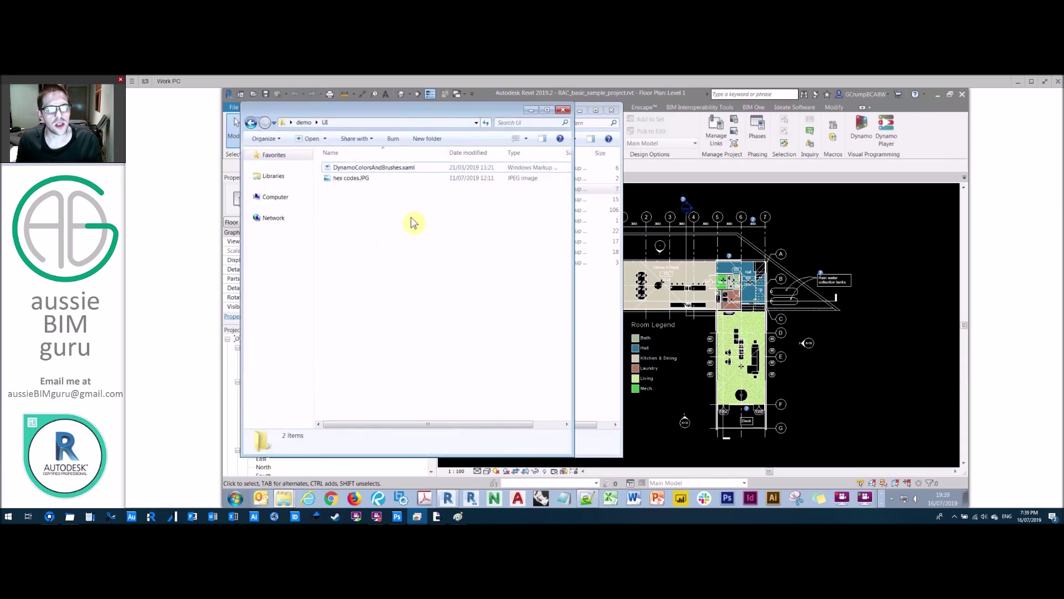
key("ctrl+v")
key("Return")
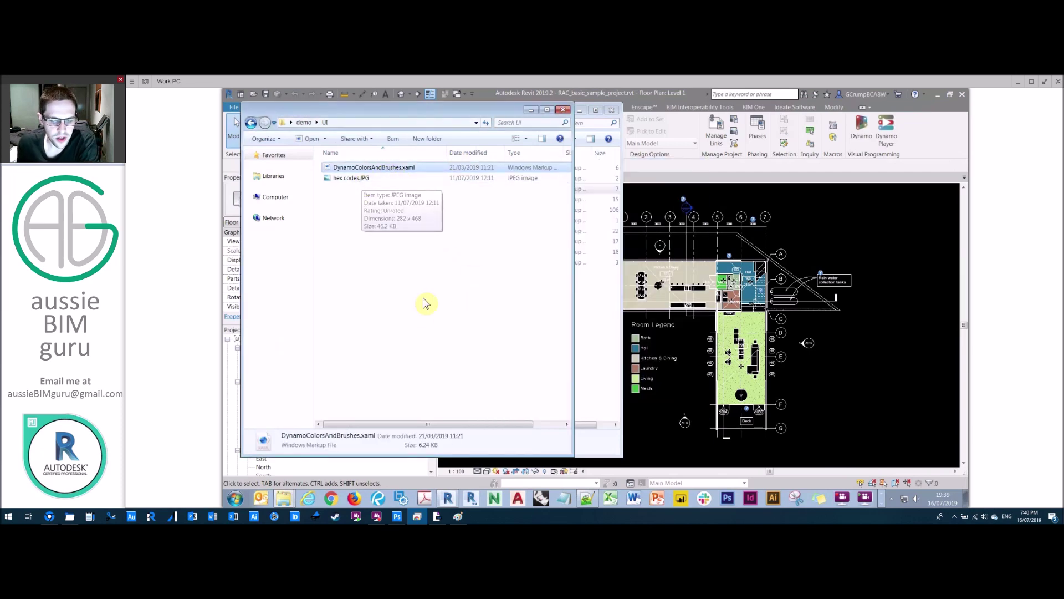
Step: Open Notepad++, close the stray Notepad, and load the xaml file into Notepad++
left_click(586, 497)
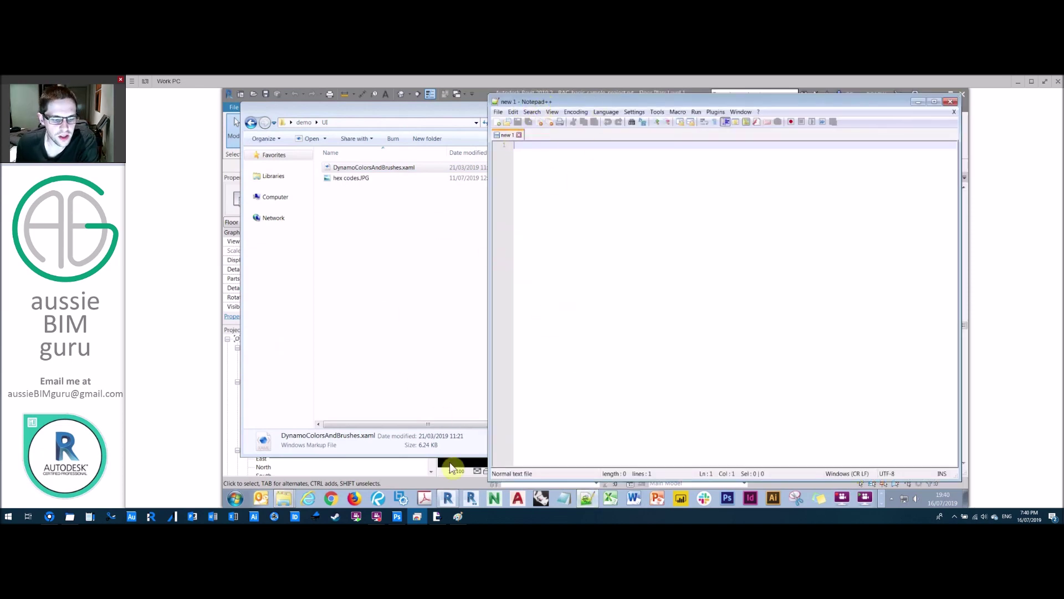
left_click(564, 501)
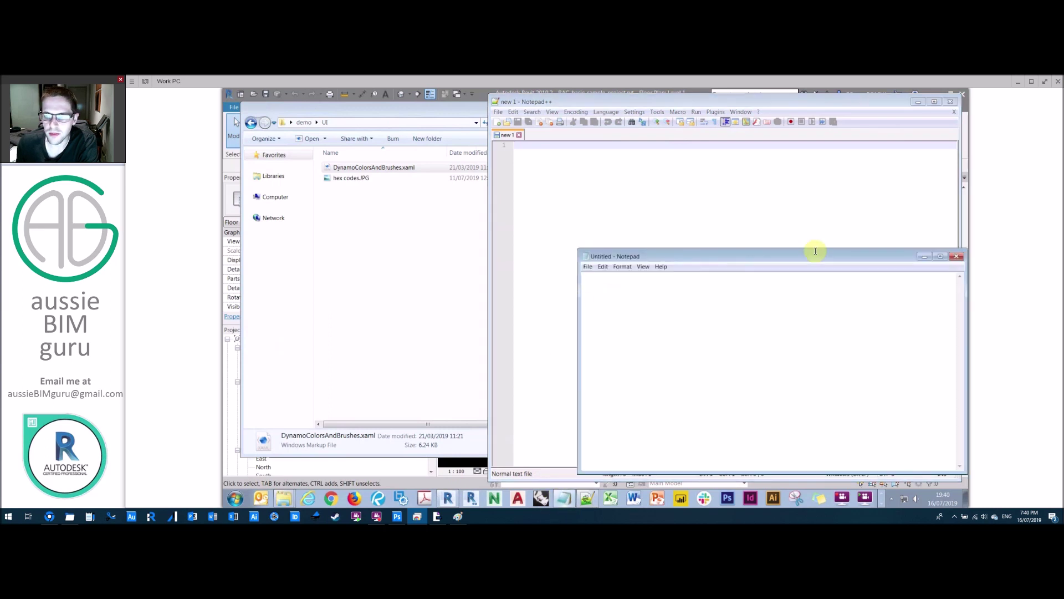
left_click(955, 257)
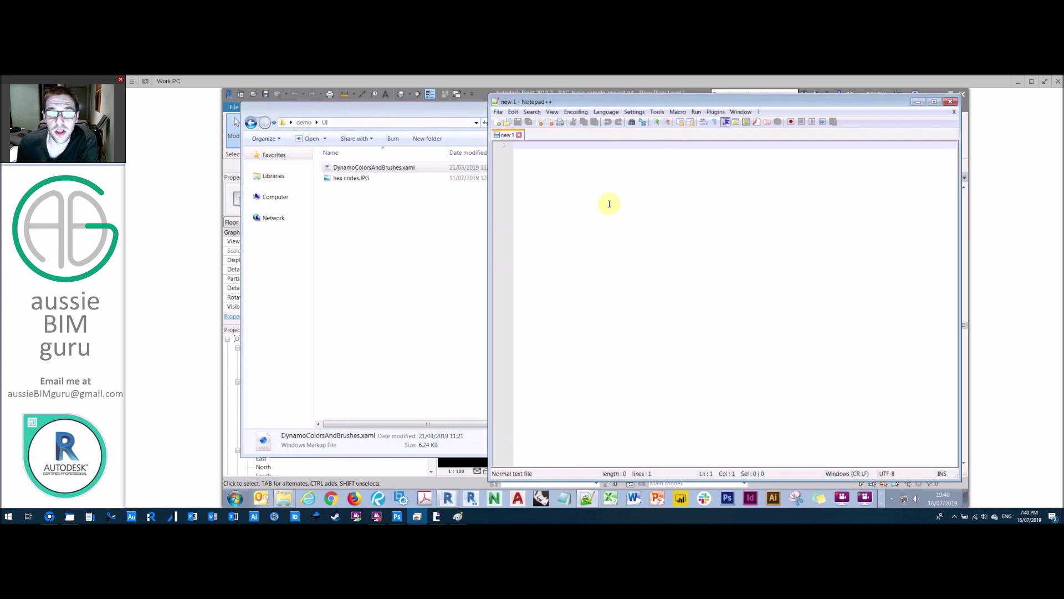
left_click(413, 243)
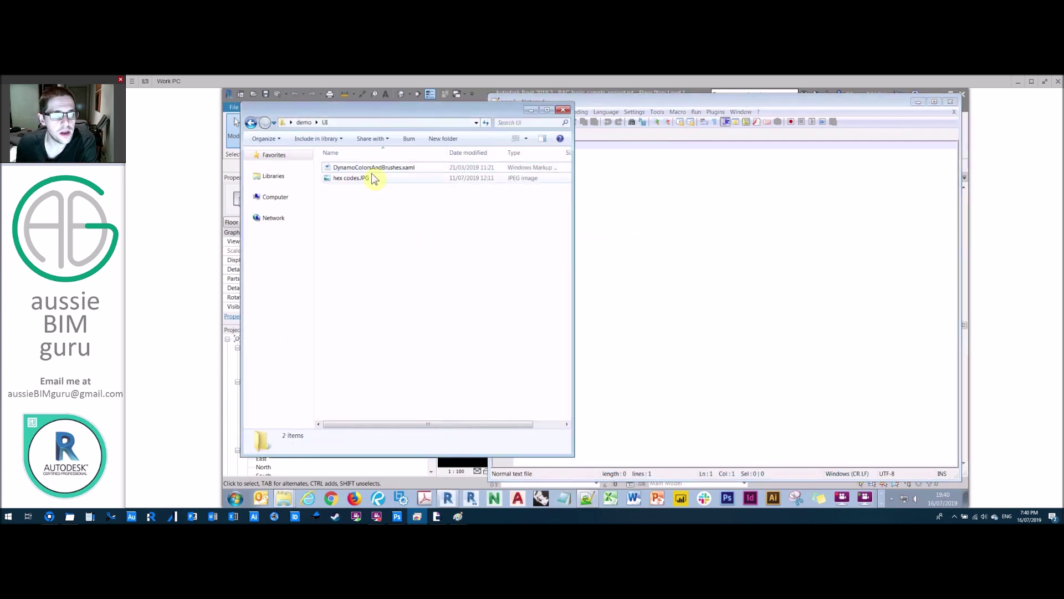
left_click_drag(363, 168, 632, 177)
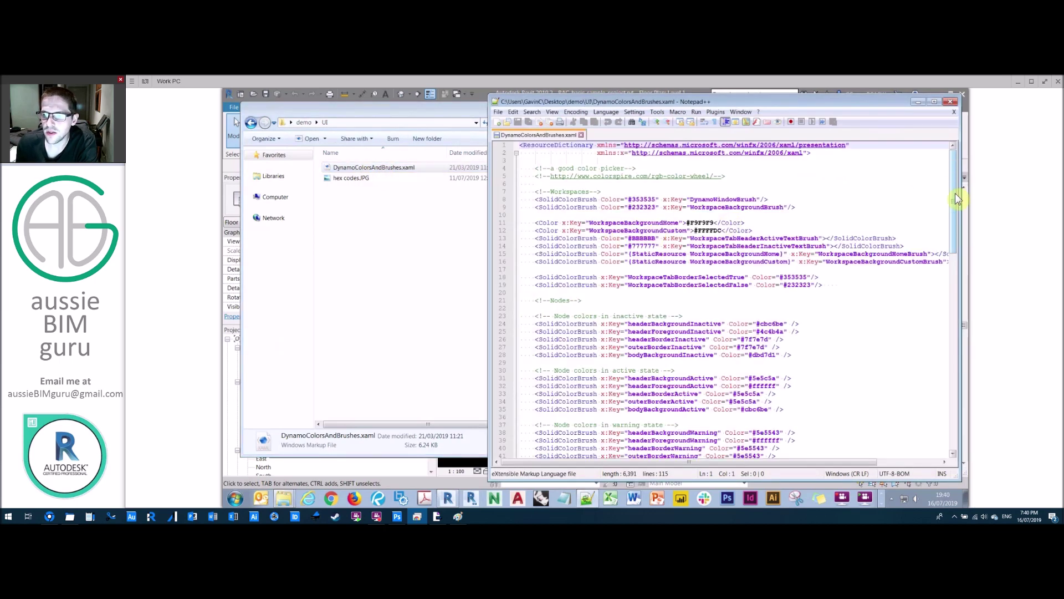
Step: Scroll to the top of the xaml and select the start of the #F9F9F9 WorkspaceBackgroundHome value
left_click_drag(955, 195, 969, 439)
scroll(948, 173, "up", 2)
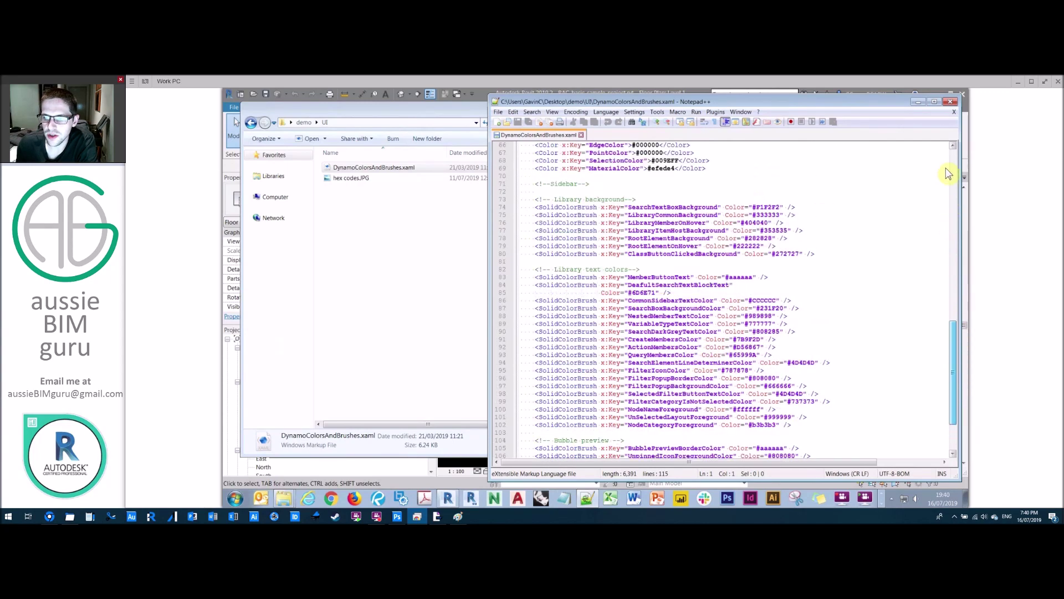
scroll(948, 166, "up", 20)
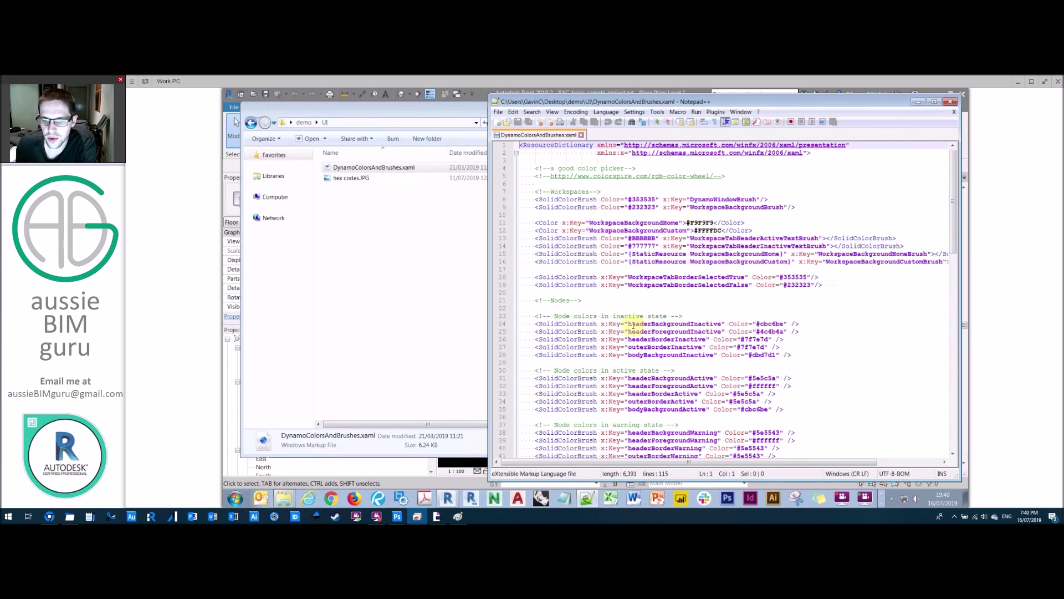
left_click_drag(688, 222, 699, 222)
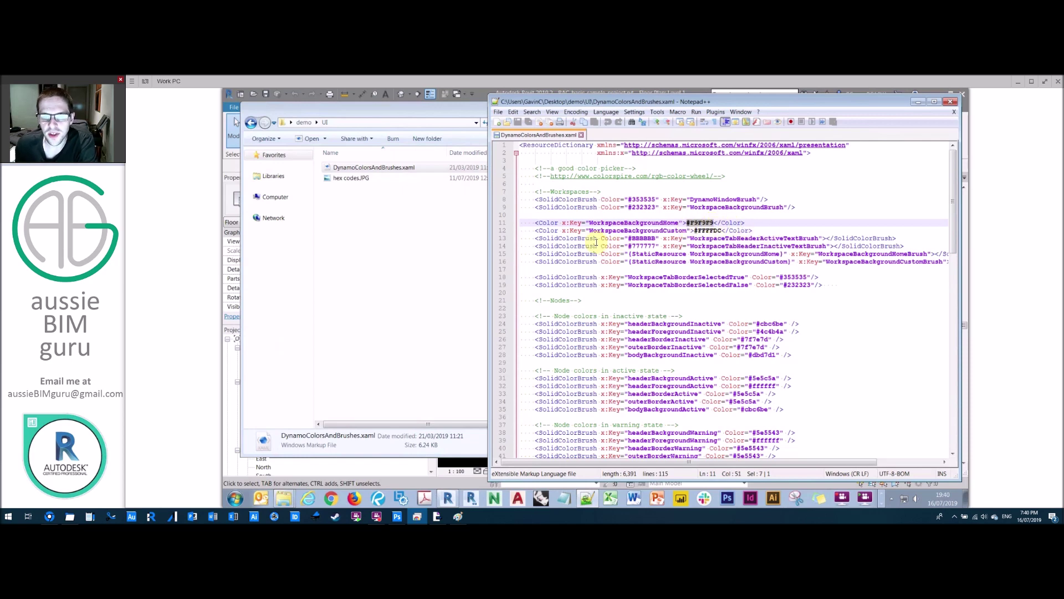
Step: Open hex codes.JPG in Photo Viewer, restore its window and move it to the left
left_click(340, 180)
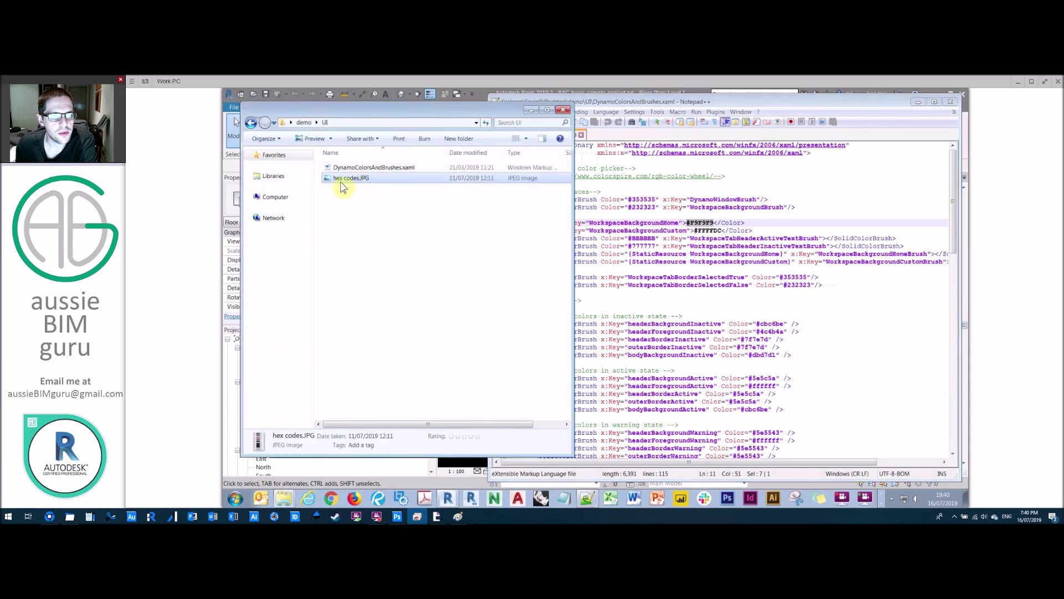
double_click(473, 183)
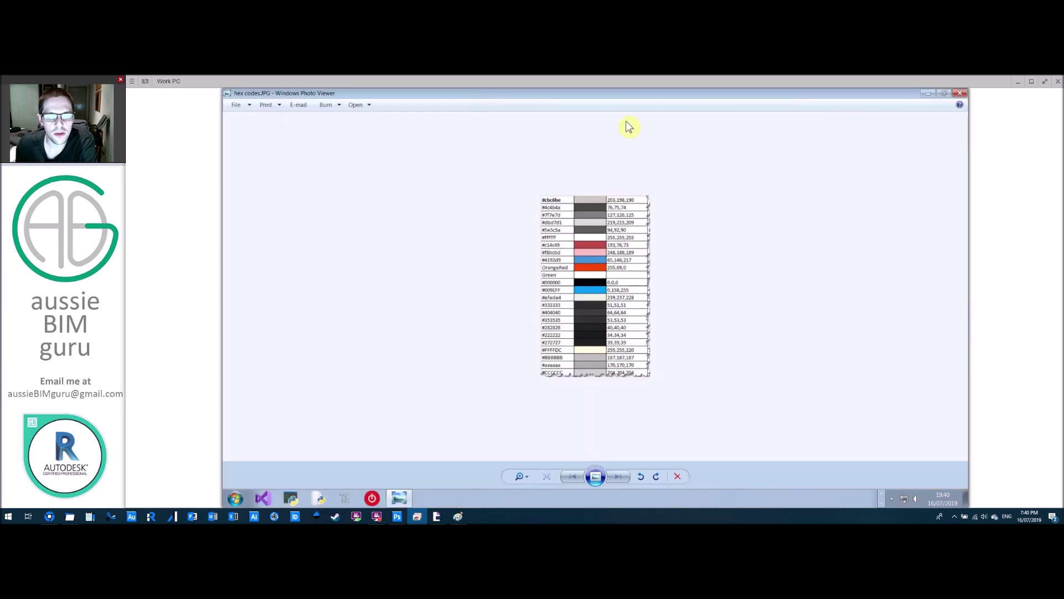
double_click(665, 93)
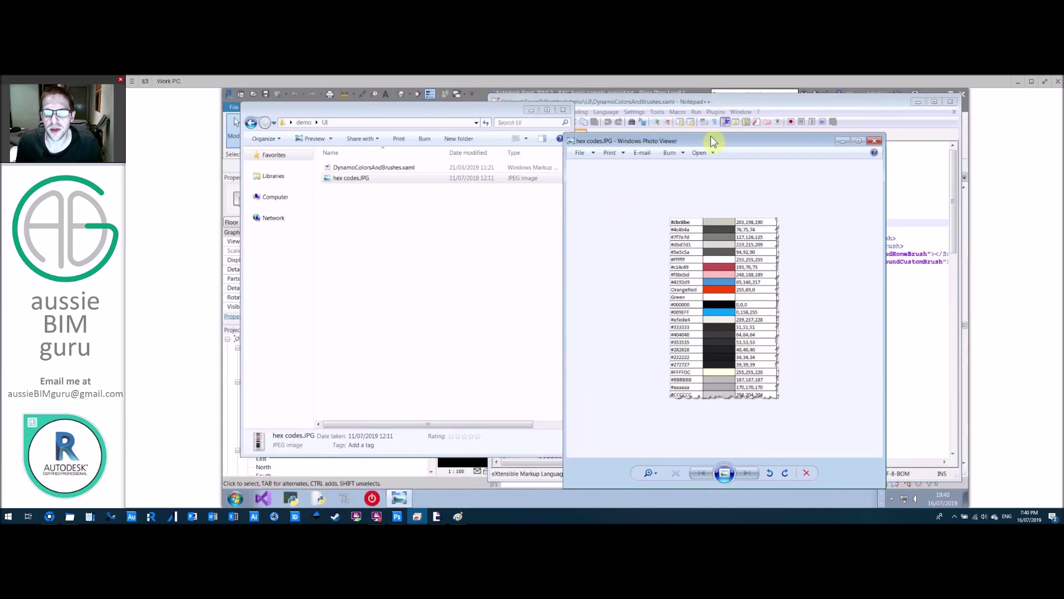
left_click_drag(711, 141, 409, 114)
Step: Zoom into the hex colour table and bring the XAML code in Notepad++ back beside it
left_click(352, 450)
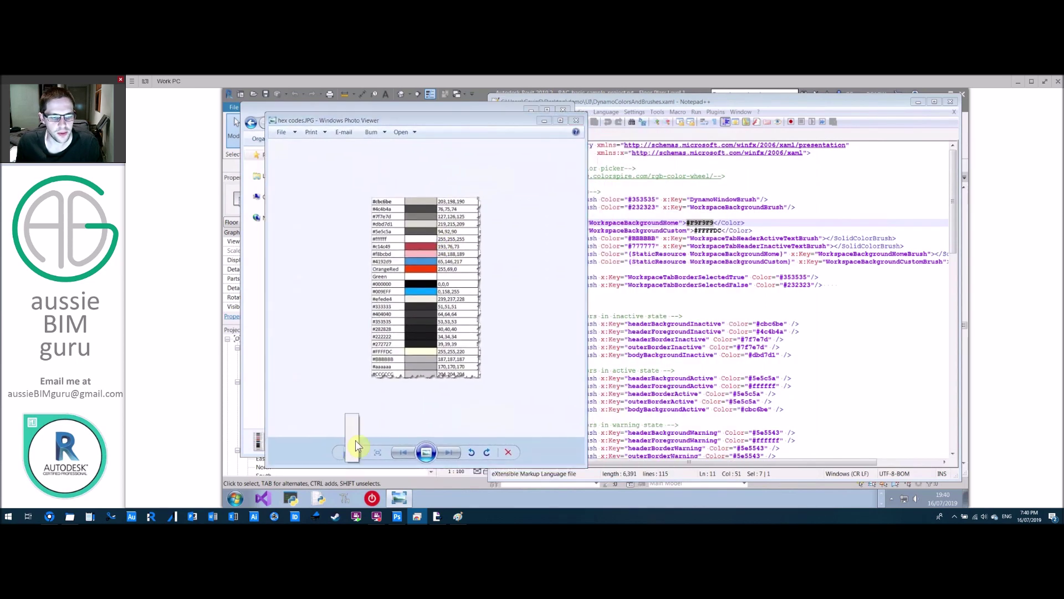
left_click_drag(351, 455, 353, 448)
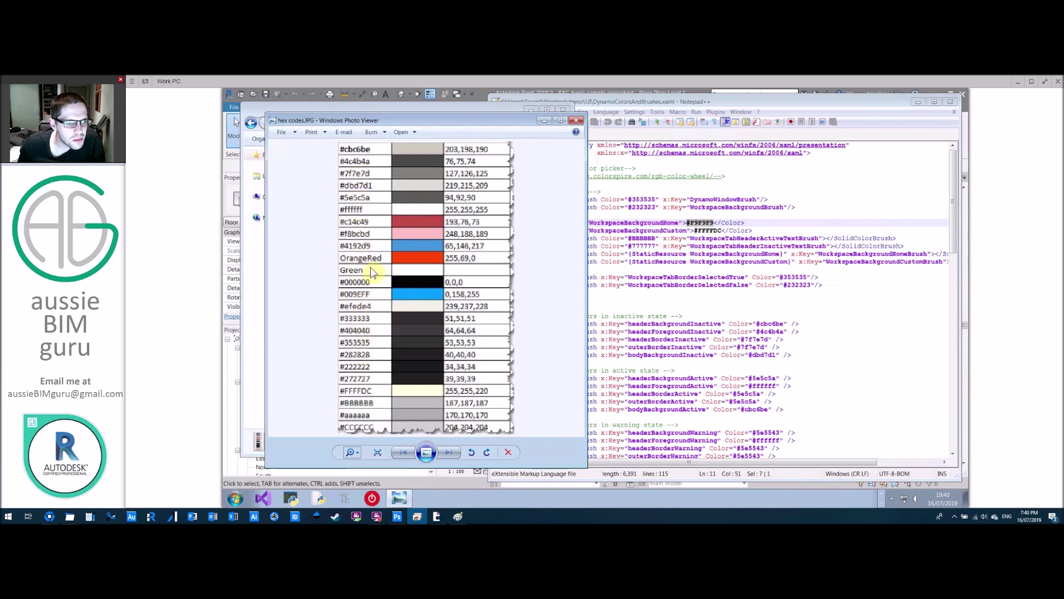
left_click(696, 231)
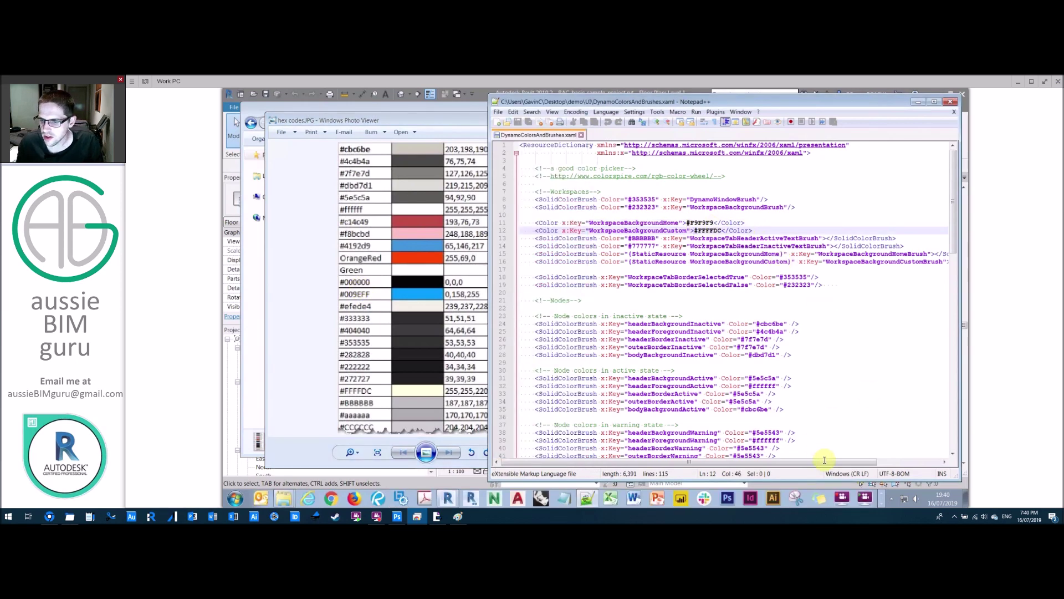
left_click_drag(843, 462, 807, 474)
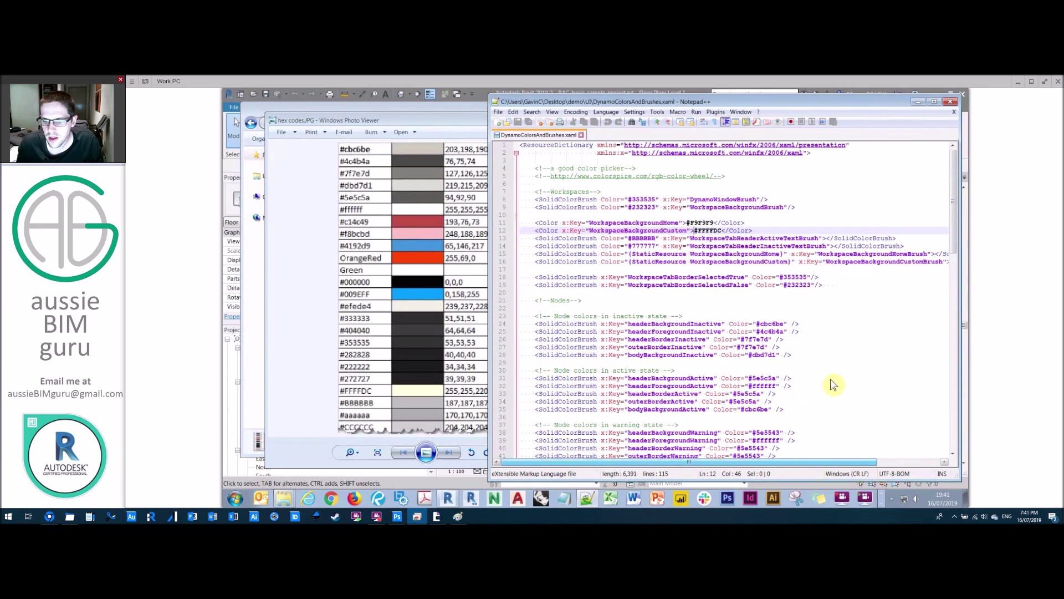
key("ctrl+f")
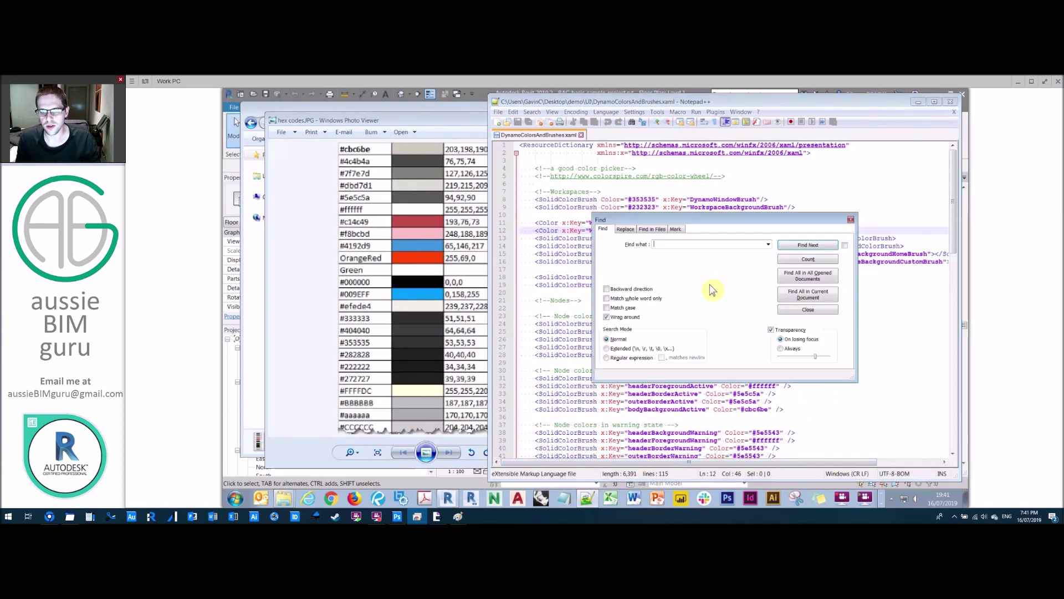
type("000000")
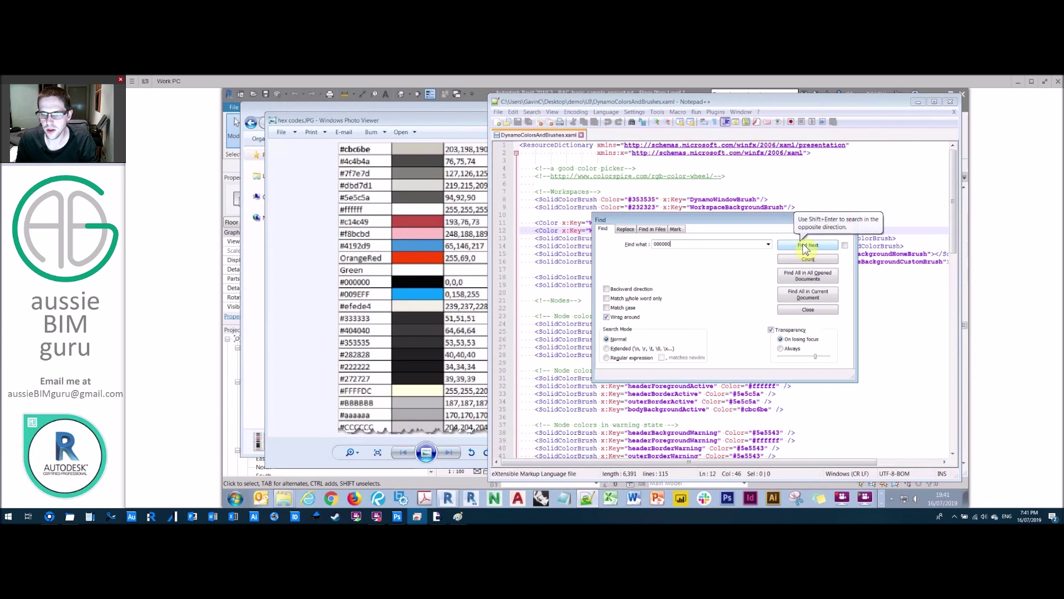
left_click(803, 244)
left_click(851, 220)
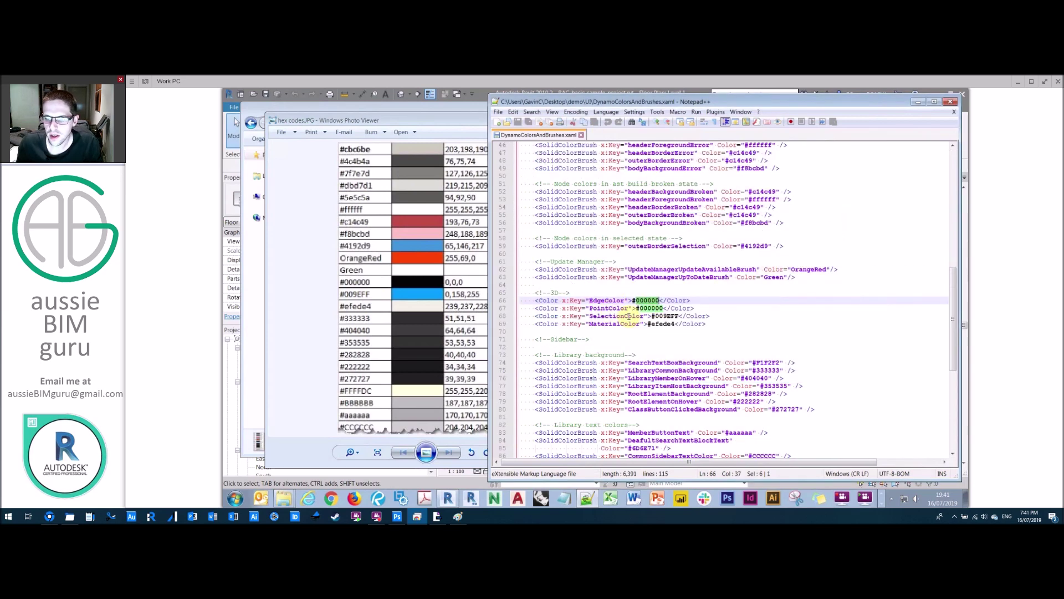
left_click(681, 247)
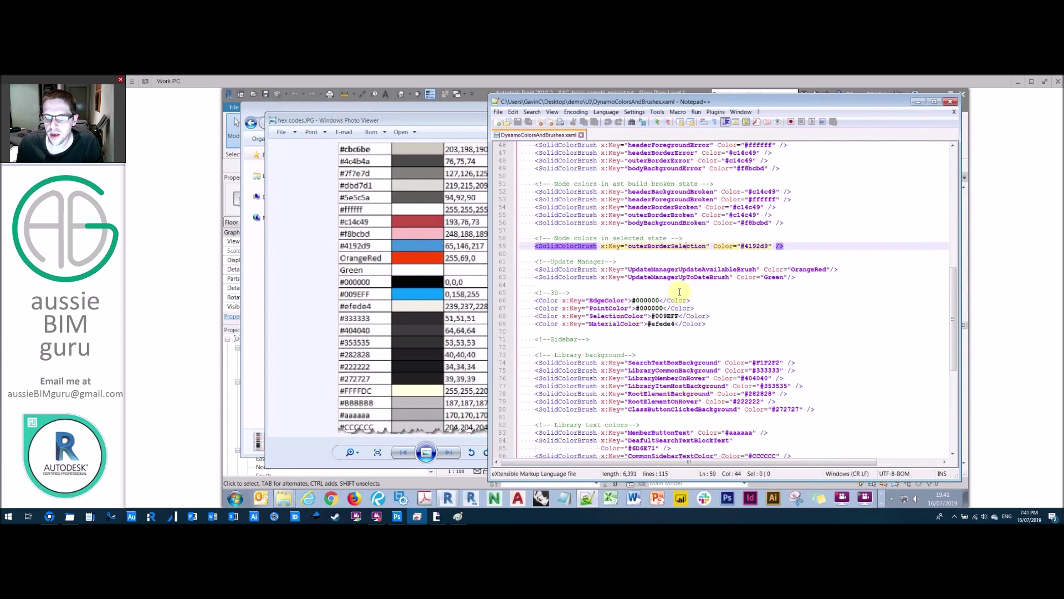
scroll(904, 339, "down", 1)
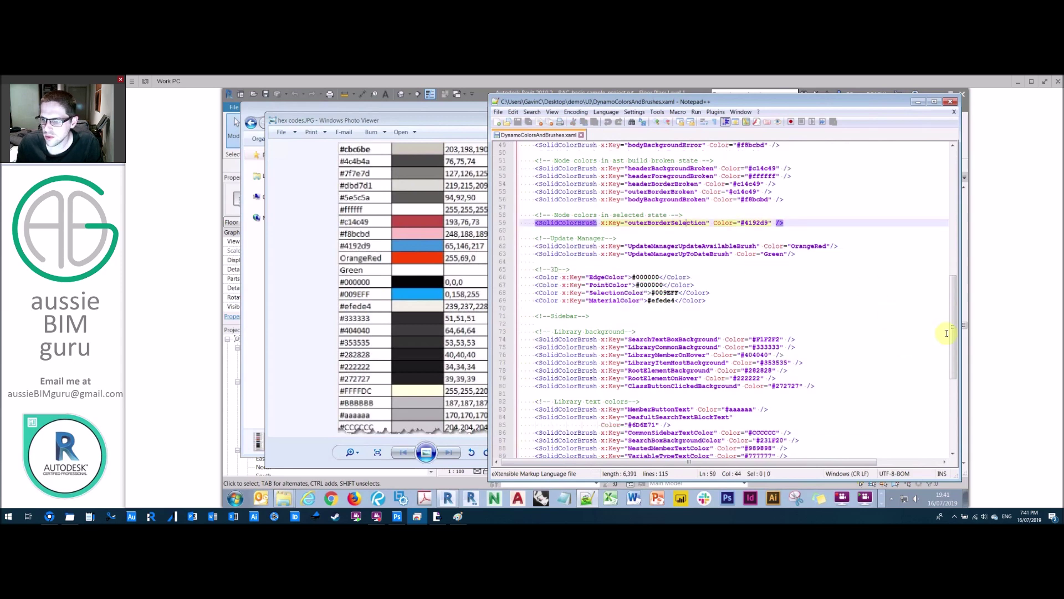
scroll(947, 413, "down", 9)
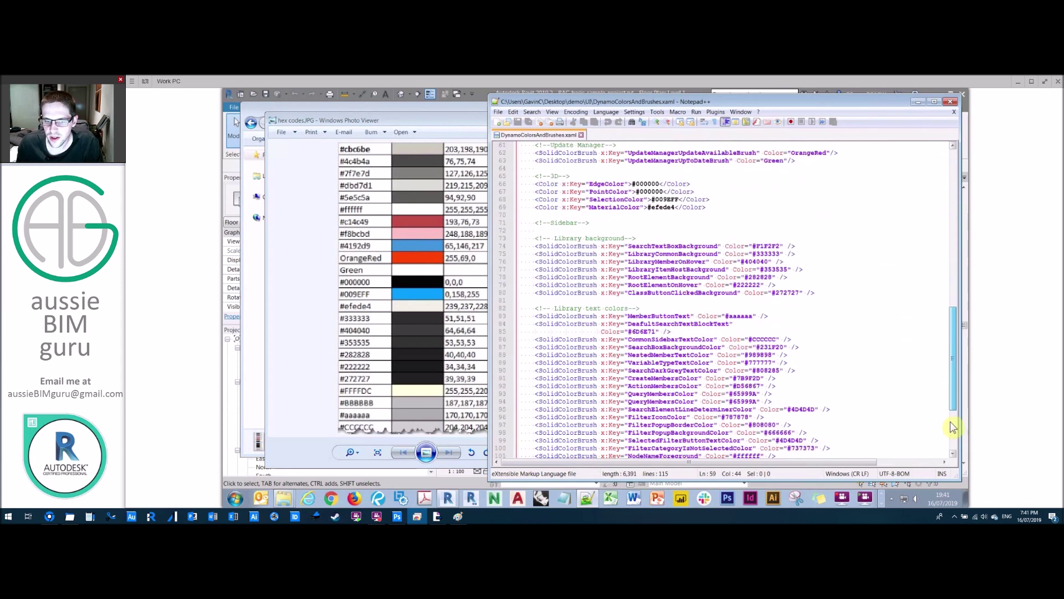
scroll(953, 389, "up", 9)
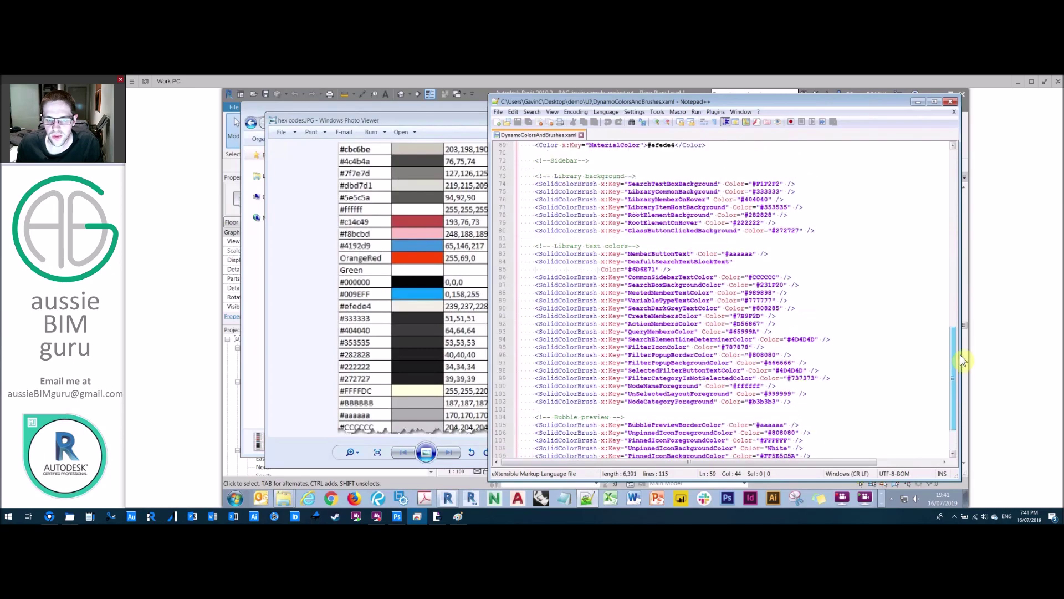
left_click_drag(963, 350, 891, 237)
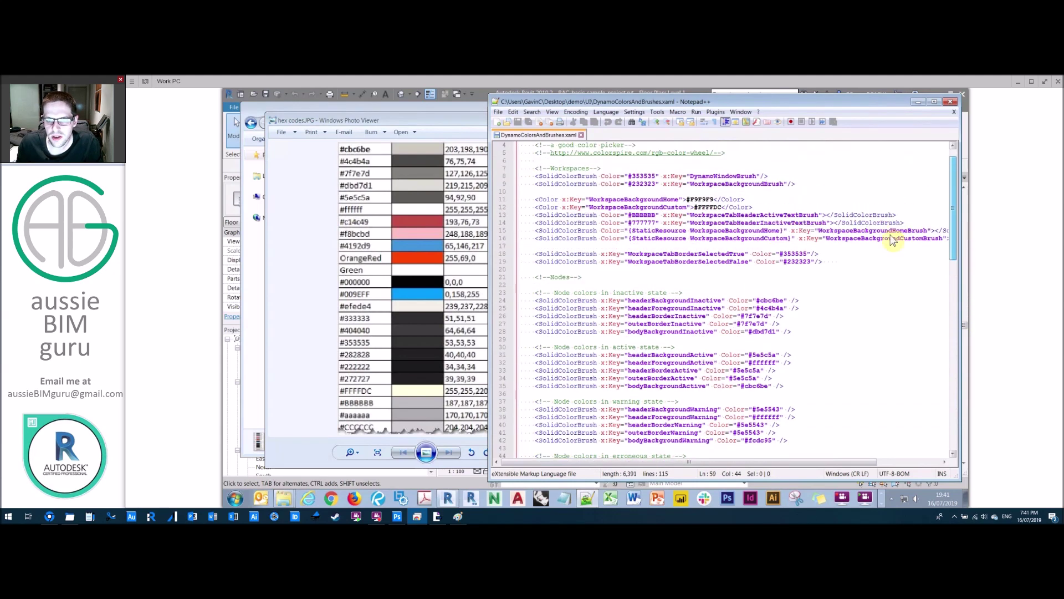
left_click(701, 207)
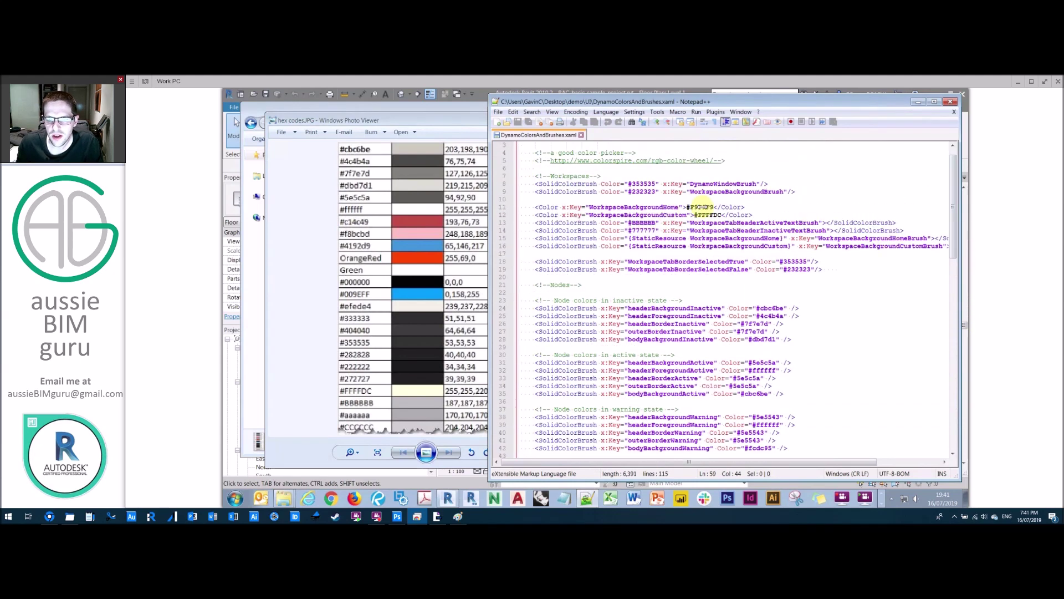
Step: Replace F9F9F9 on line 11 and FFFFDC on line 12 with 000000
left_click(666, 208)
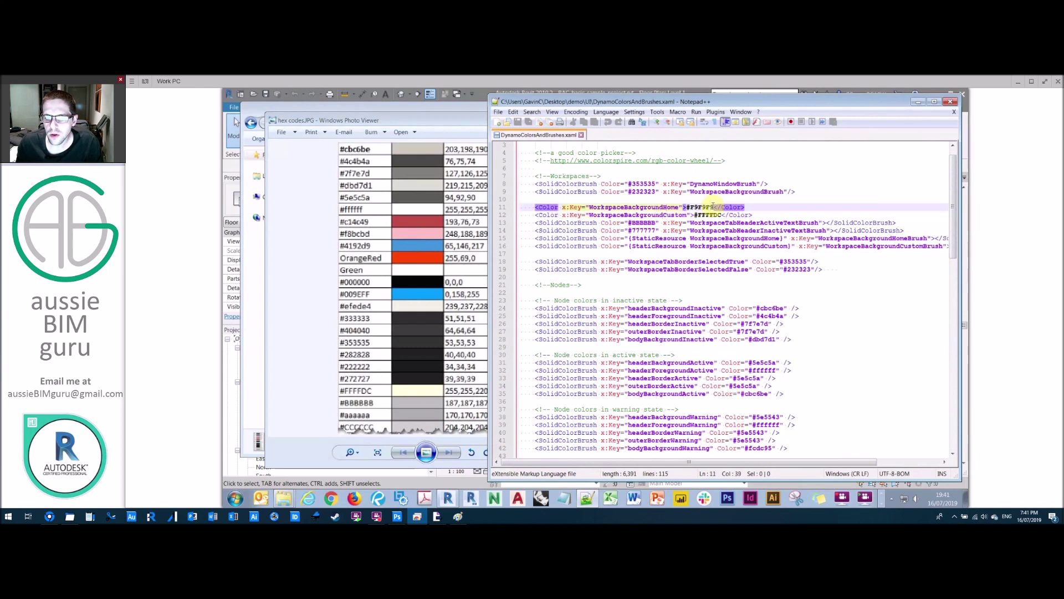
left_click(719, 215)
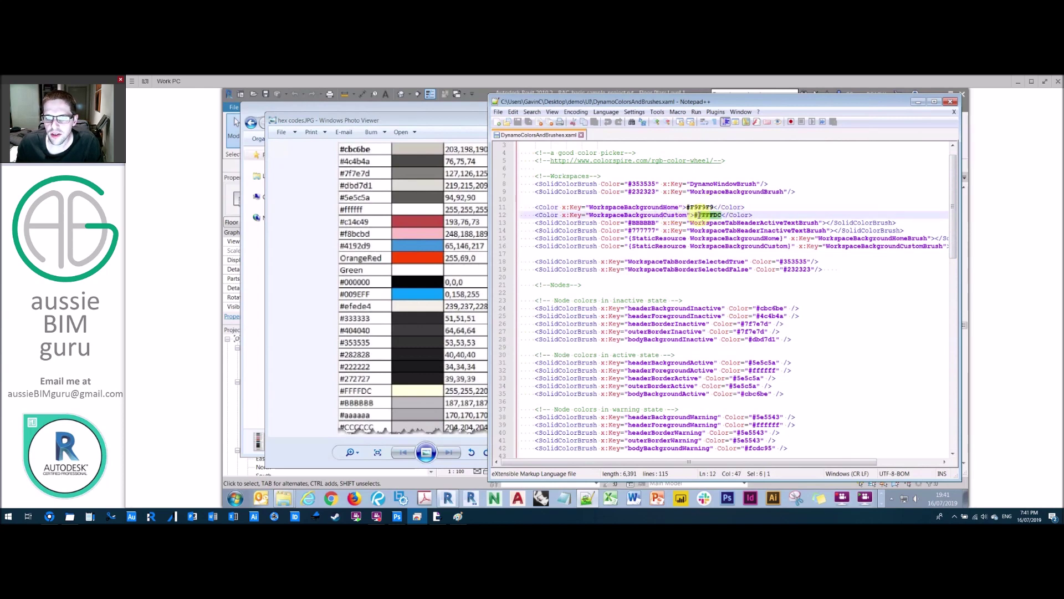
left_click_drag(714, 207, 692, 207)
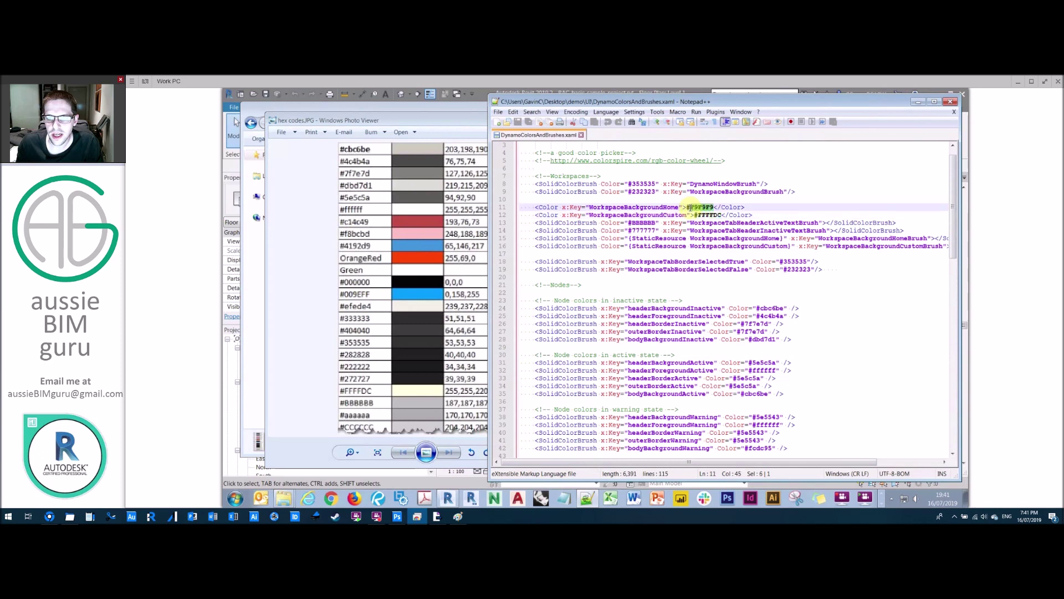
left_click(723, 230)
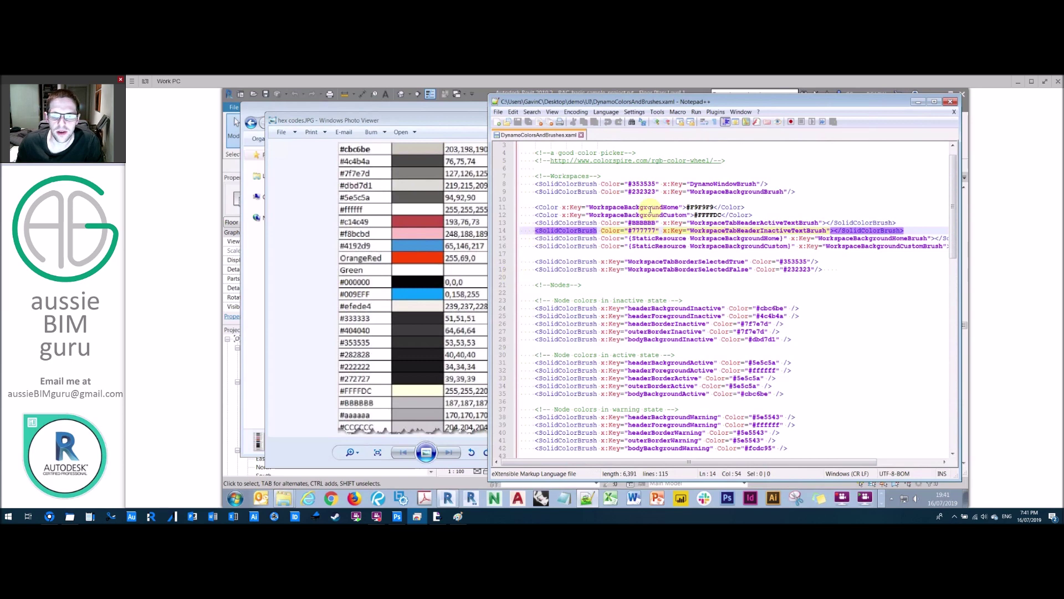
left_click_drag(715, 207, 692, 207)
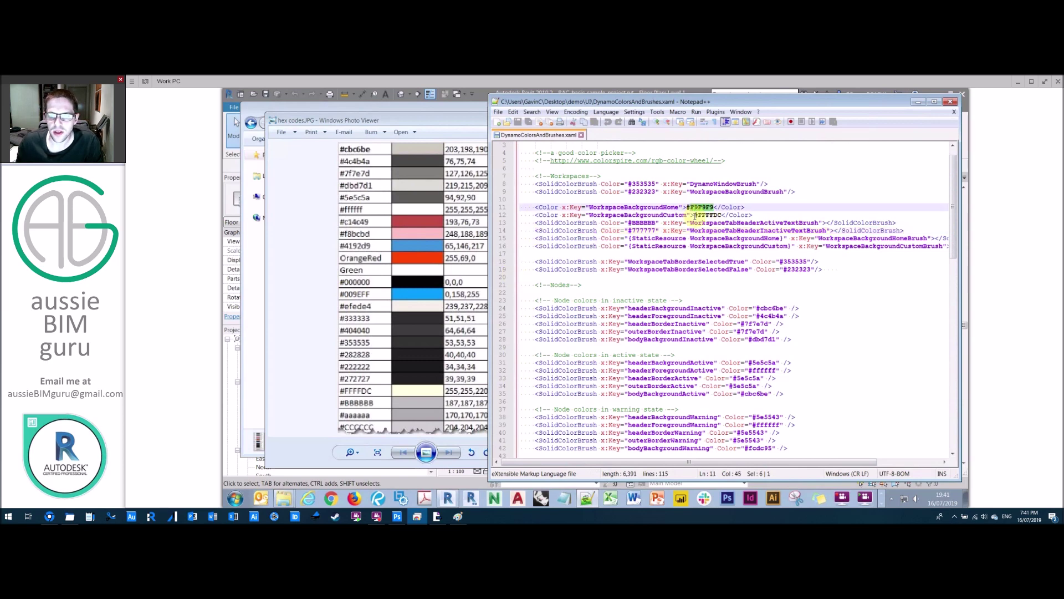
type("000000")
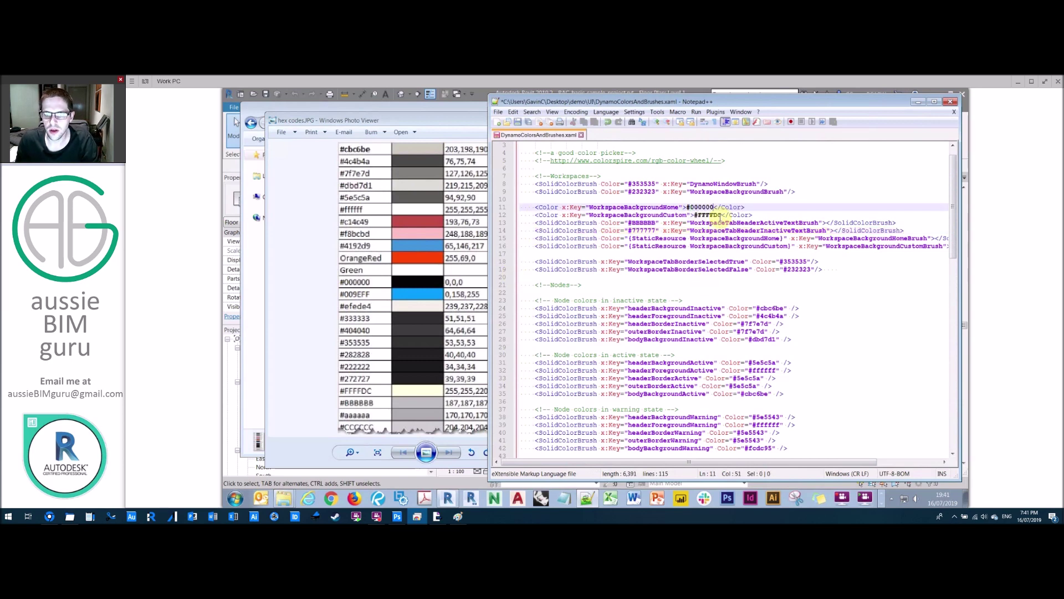
left_click_drag(721, 215, 696, 215)
type("000000")
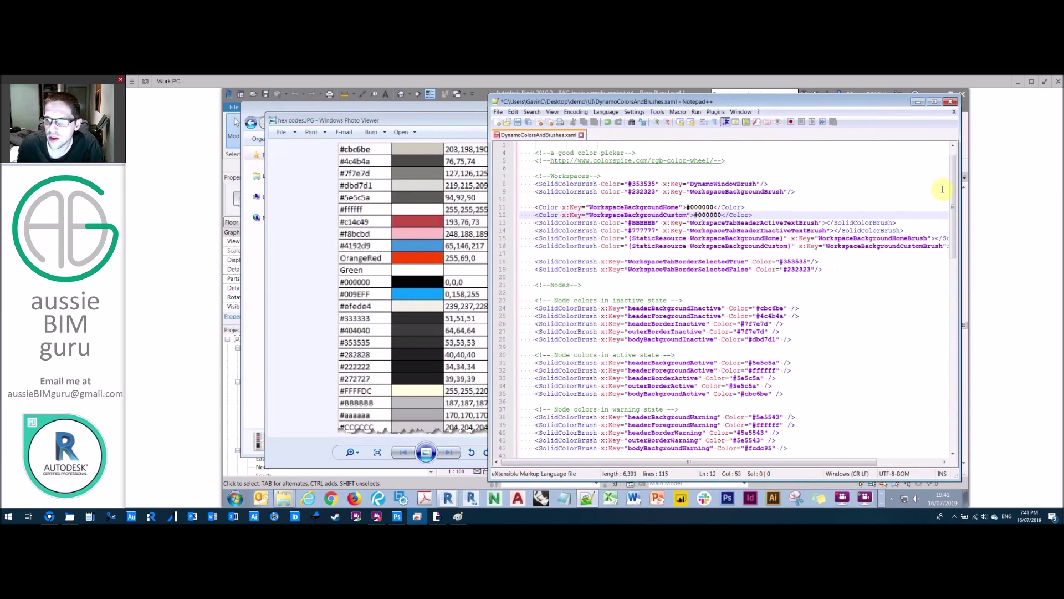
left_click_drag(956, 204, 957, 297)
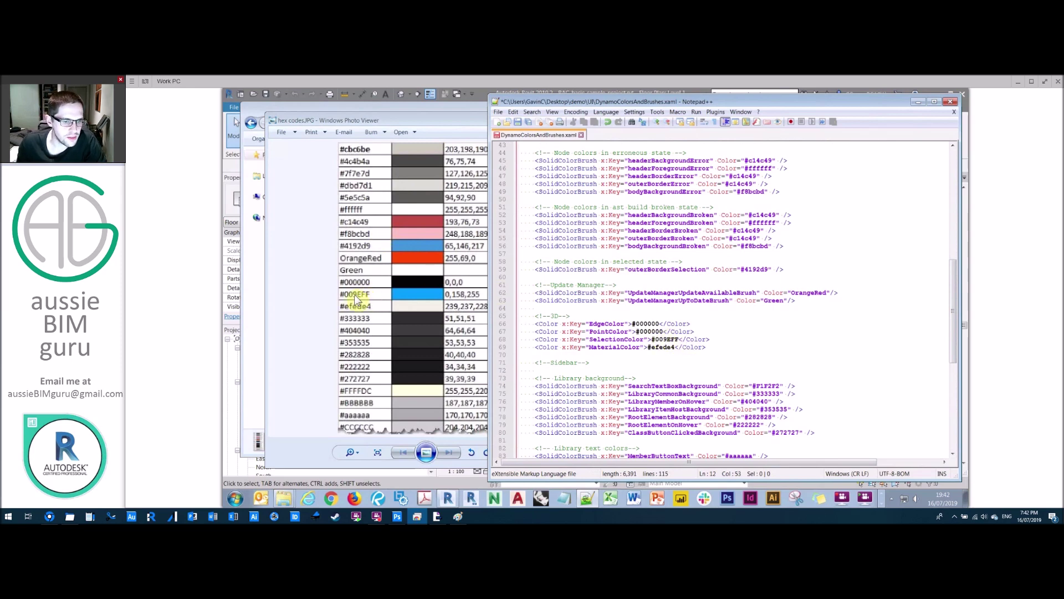
Step: Enter 009EFF as the EdgeColor and paste it into the PointColor value
left_click(639, 324)
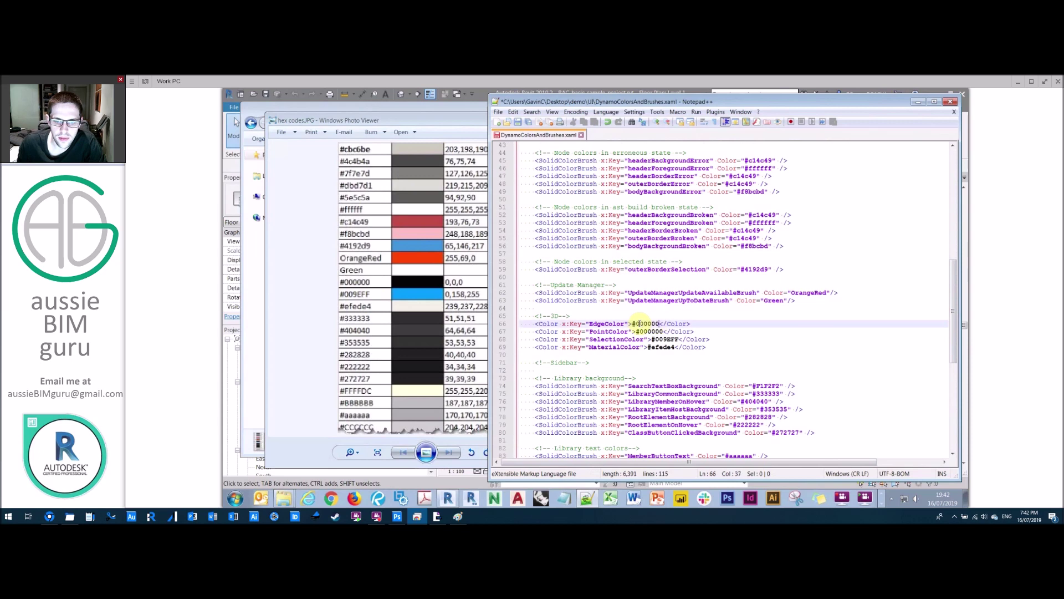
type("009")
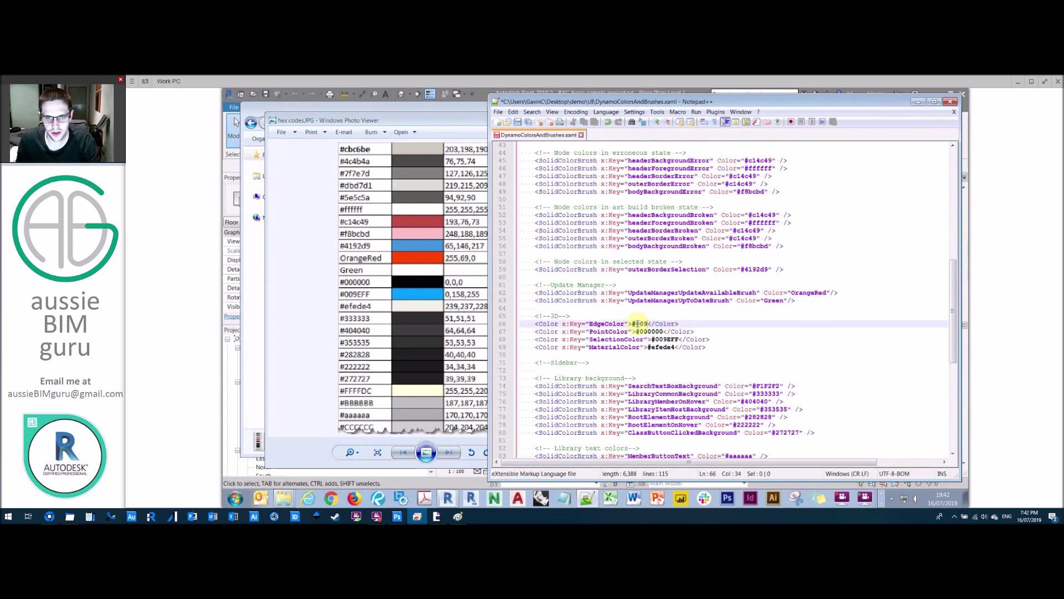
type("EFF")
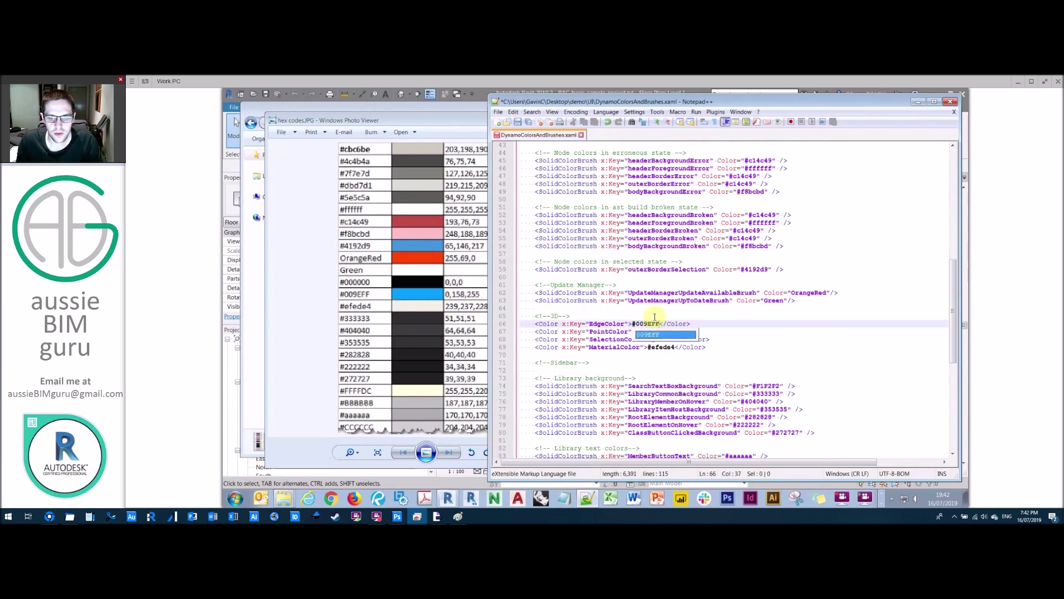
mouse_move(660, 323)
left_mouse_down()
mouse_move(639, 322)
mouse_move(644, 332)
left_mouse_up()
type("009EFF")
Step: Paste 009EFF over the MaterialColor hex value on line 69 and close the colours file
left_click(678, 340)
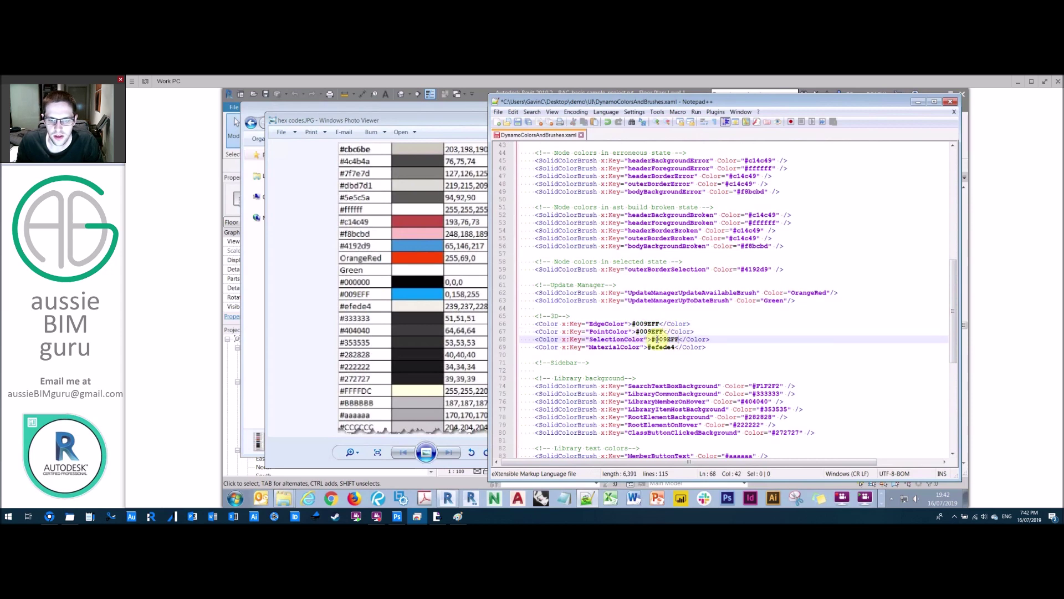
left_click_drag(675, 347, 653, 346)
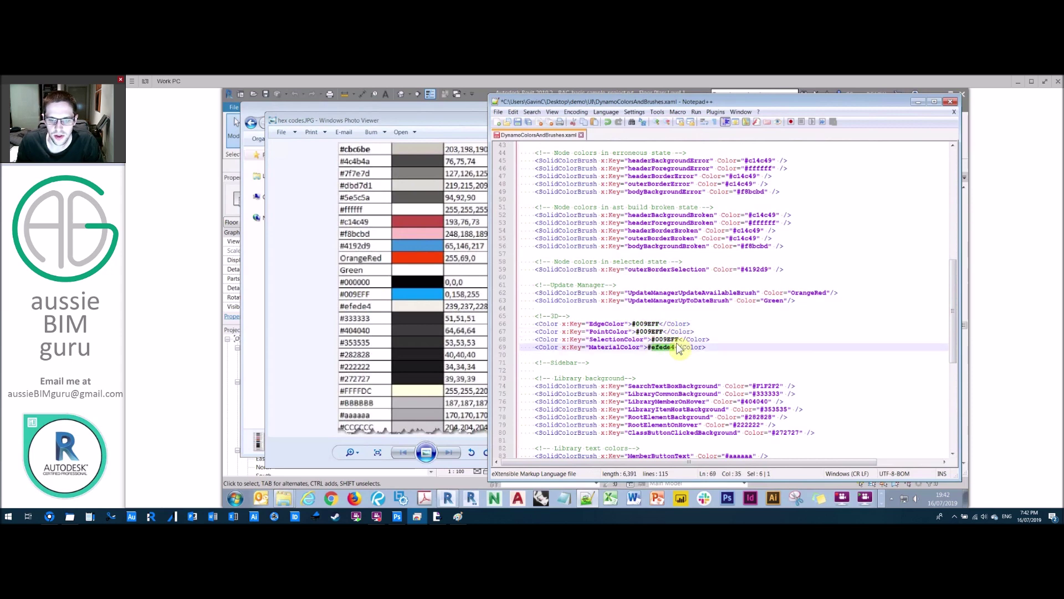
type("009EFF")
left_click(694, 300)
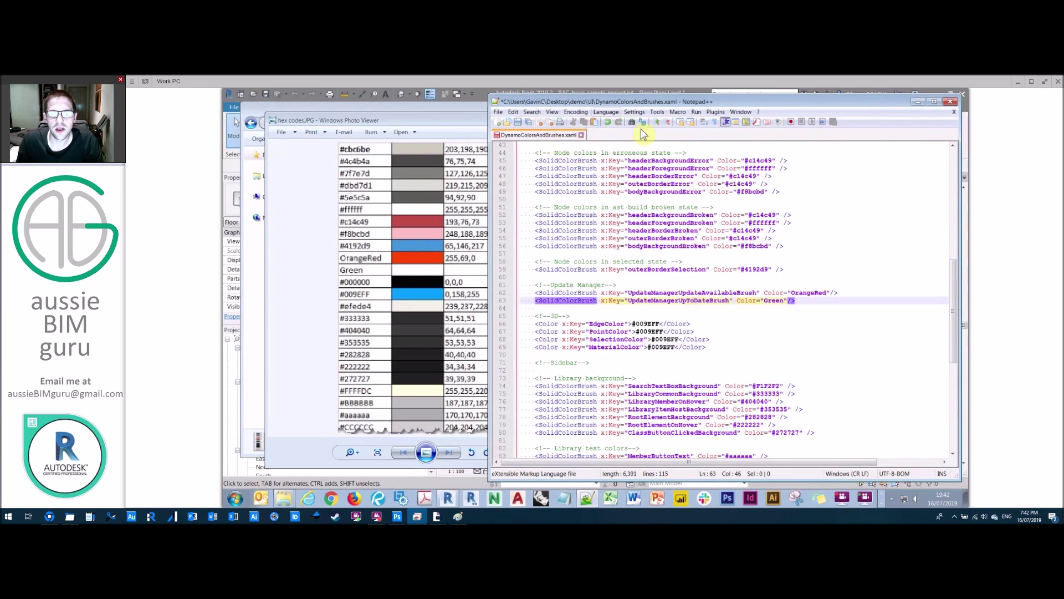
left_click(952, 107)
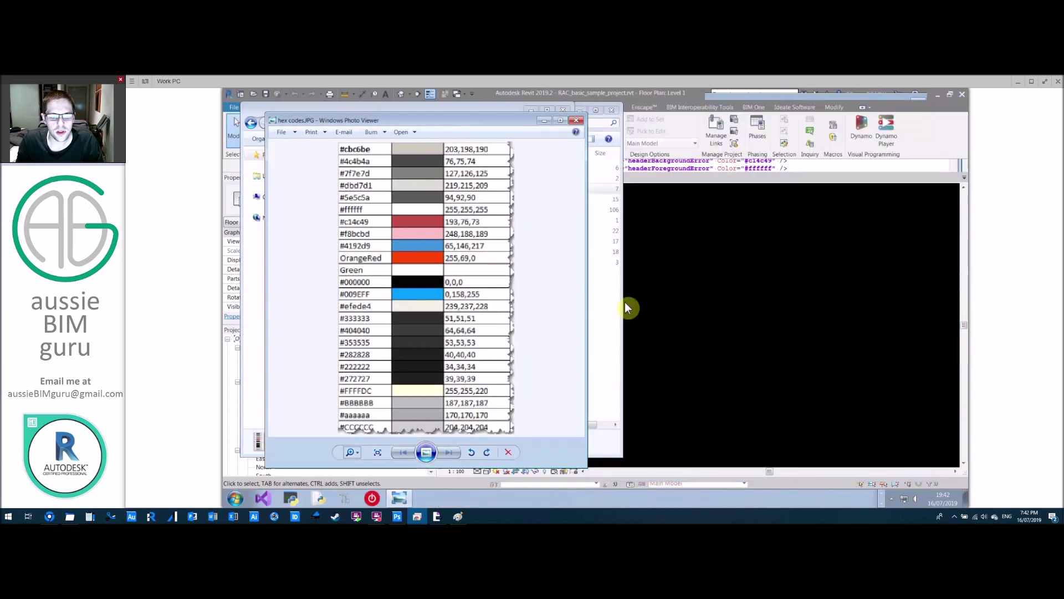
Step: Try pasting the edited xaml into the Modern theme folder, cancelling at the permission prompt
left_click(257, 214)
left_click(378, 167)
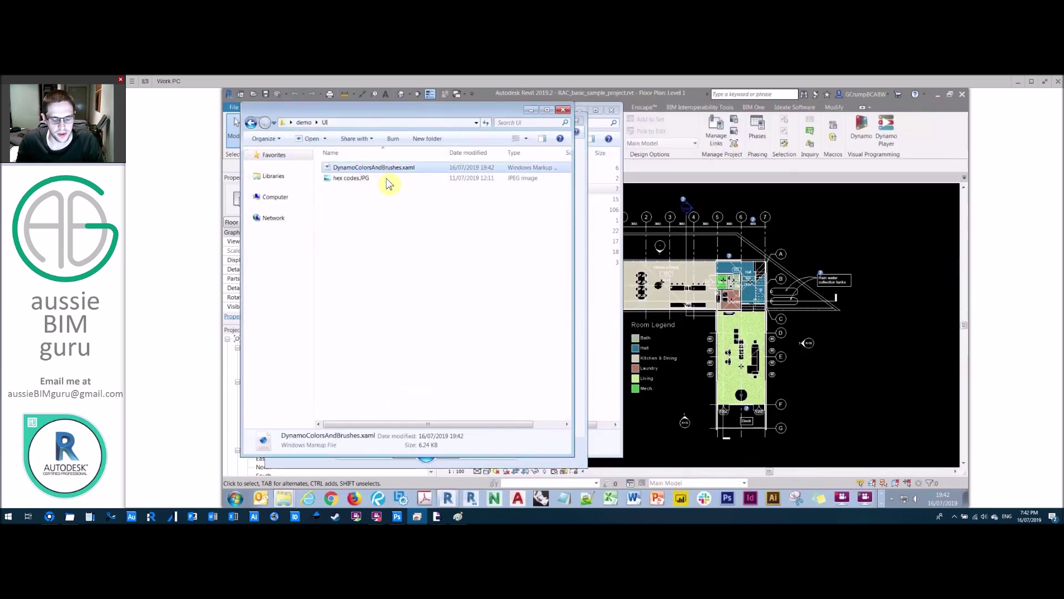
left_click(583, 206)
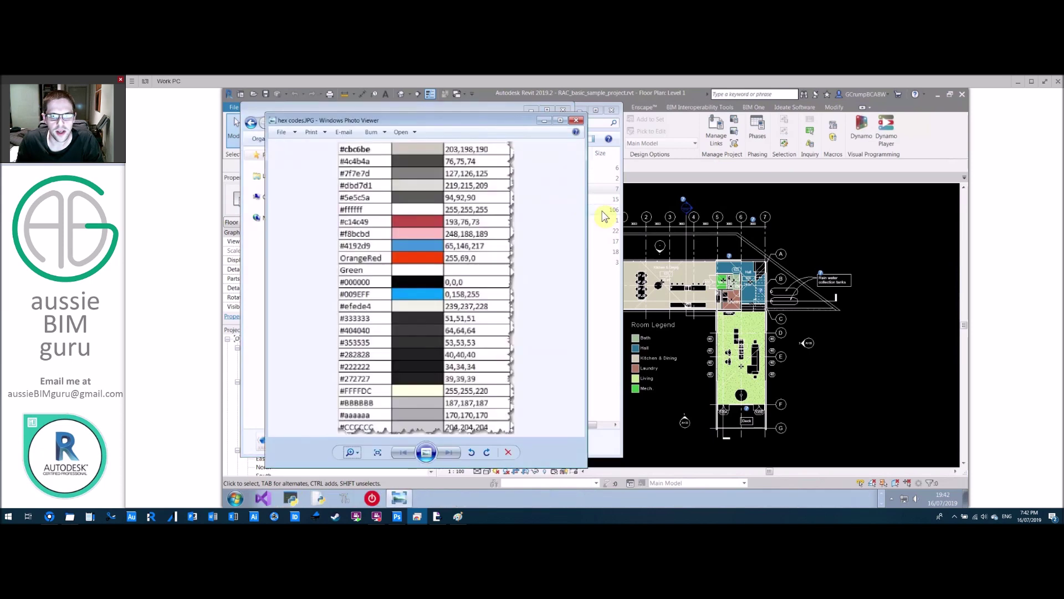
left_click(604, 216)
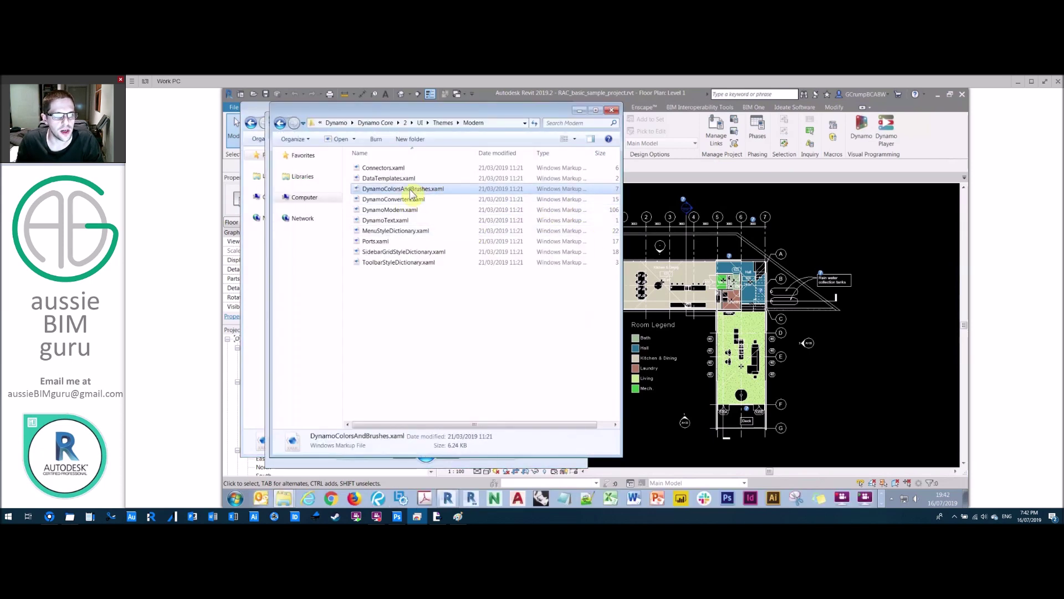
key("ctrl+v")
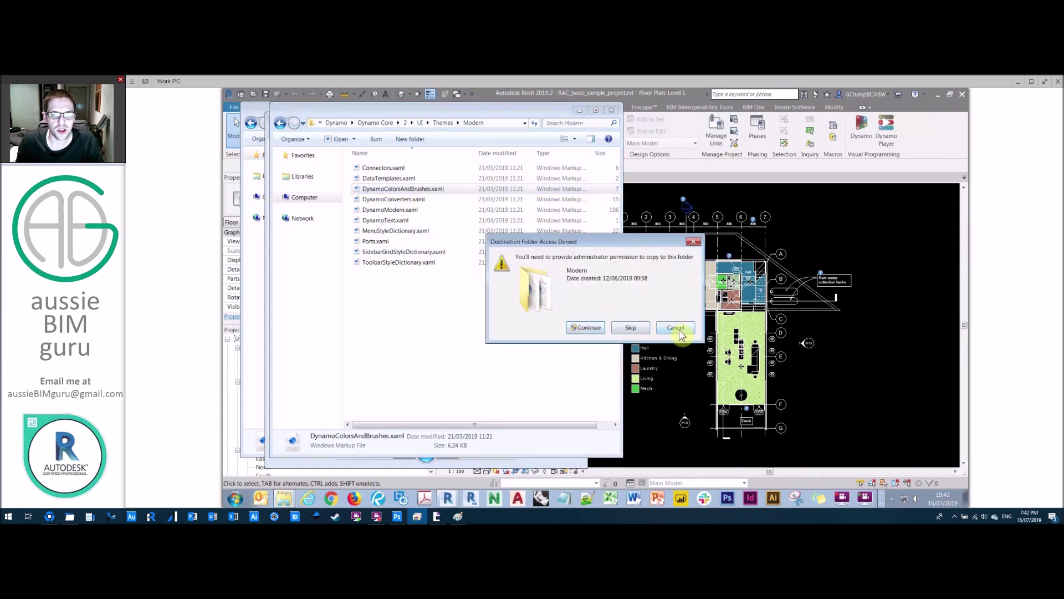
key("Escape")
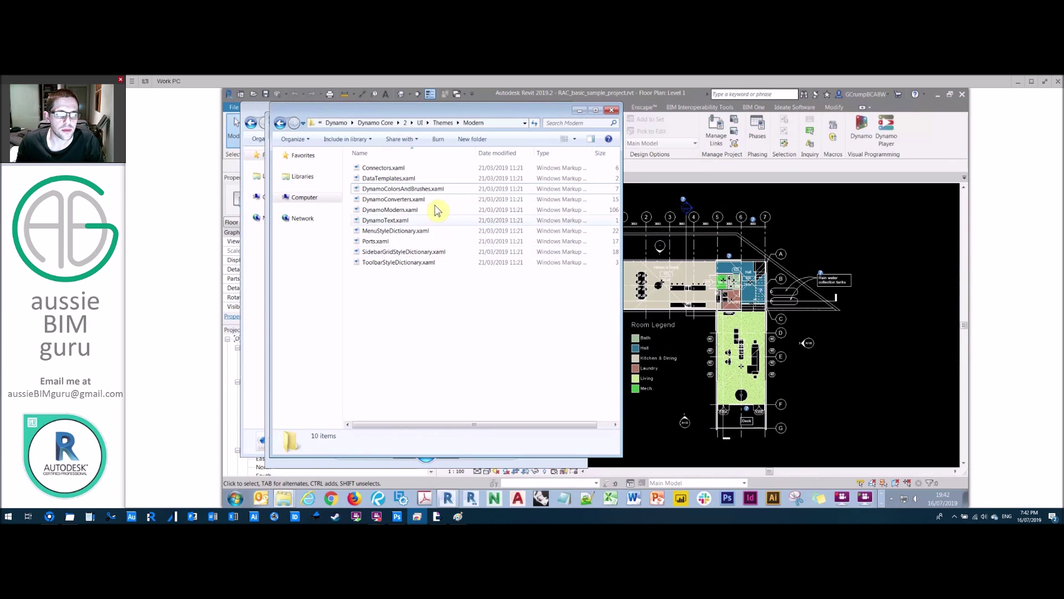
left_click(434, 189)
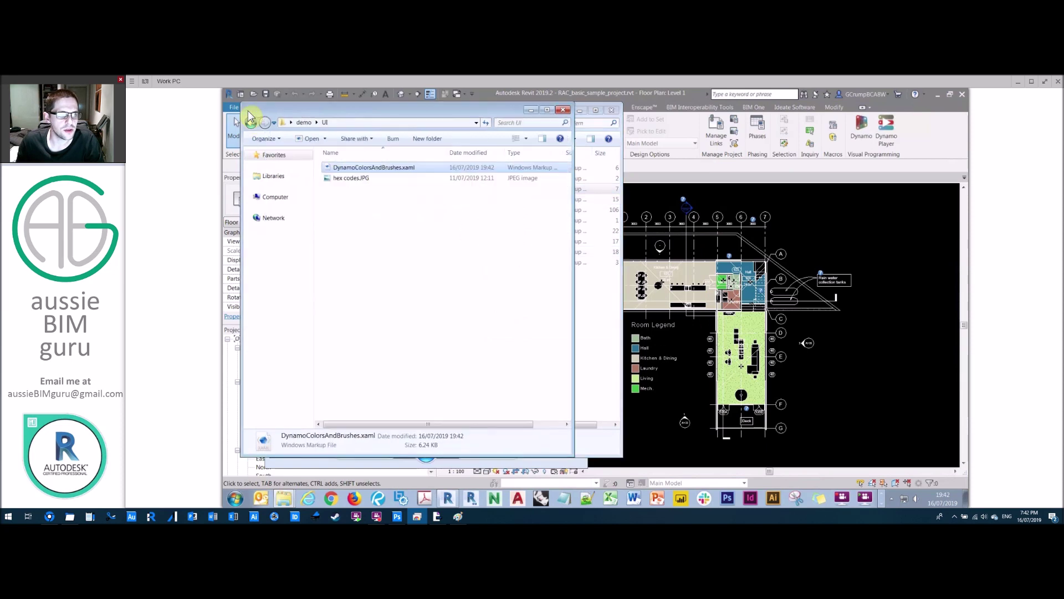
Step: Back up the original DynamoColorsAndBrushes.xaml in demo\UI, keeping both files
left_click(260, 137)
left_click(388, 222)
key("ctrl+v")
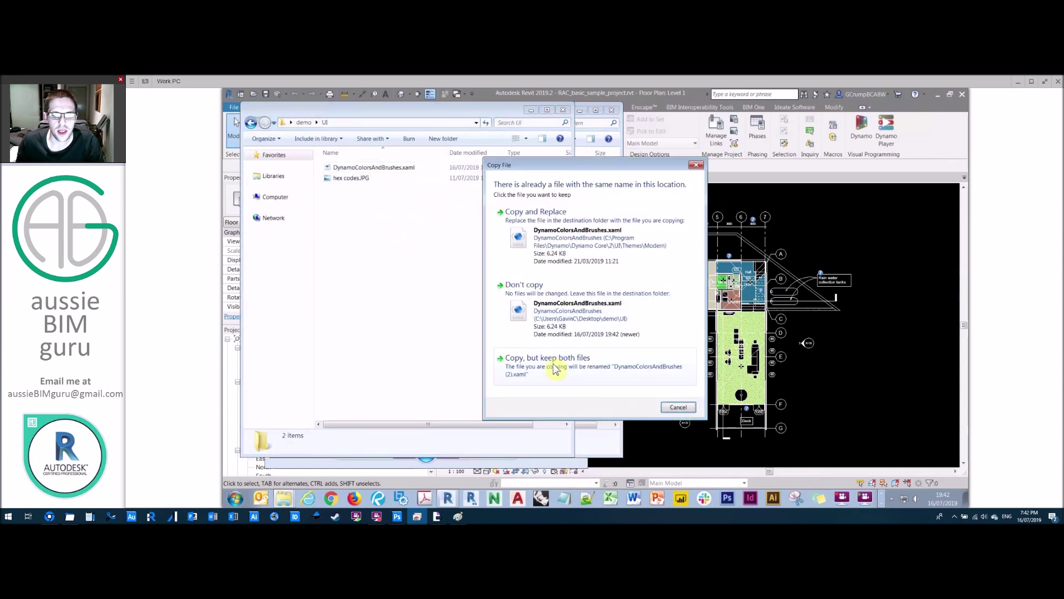
left_click(551, 369)
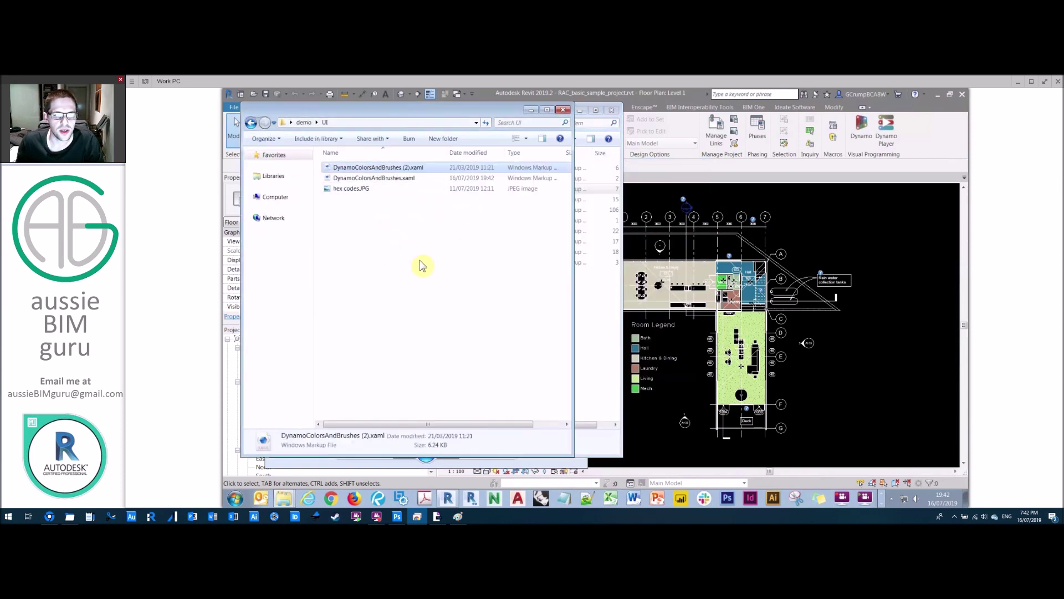
left_click(601, 298)
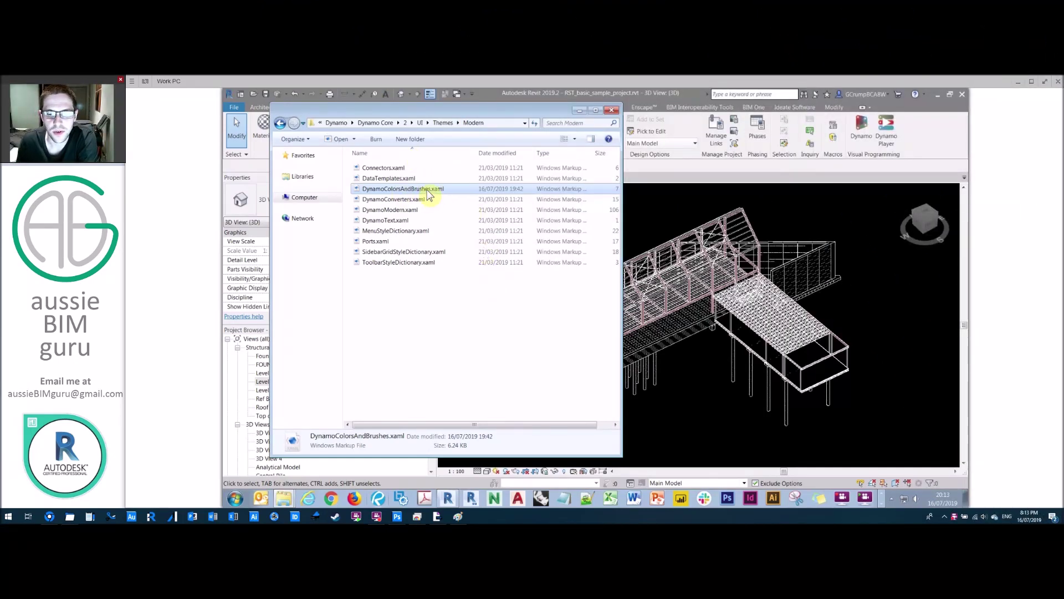
Step: Launch Dynamo 2.0.3 from Revit's Manage tab and open a new Chrome tab while it loads
left_click(580, 115)
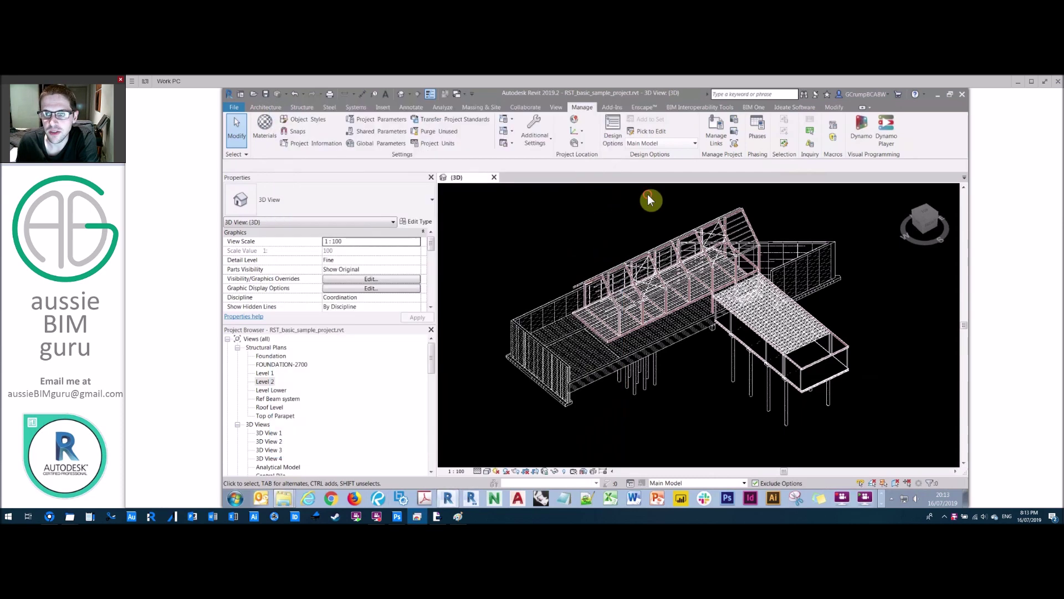
left_click(862, 129)
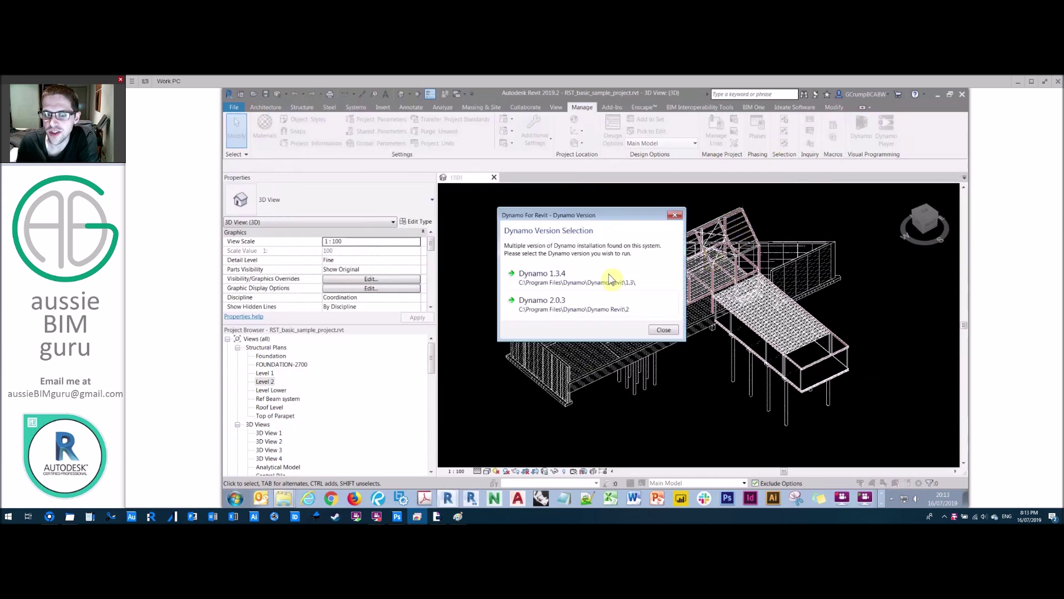
left_click(565, 304)
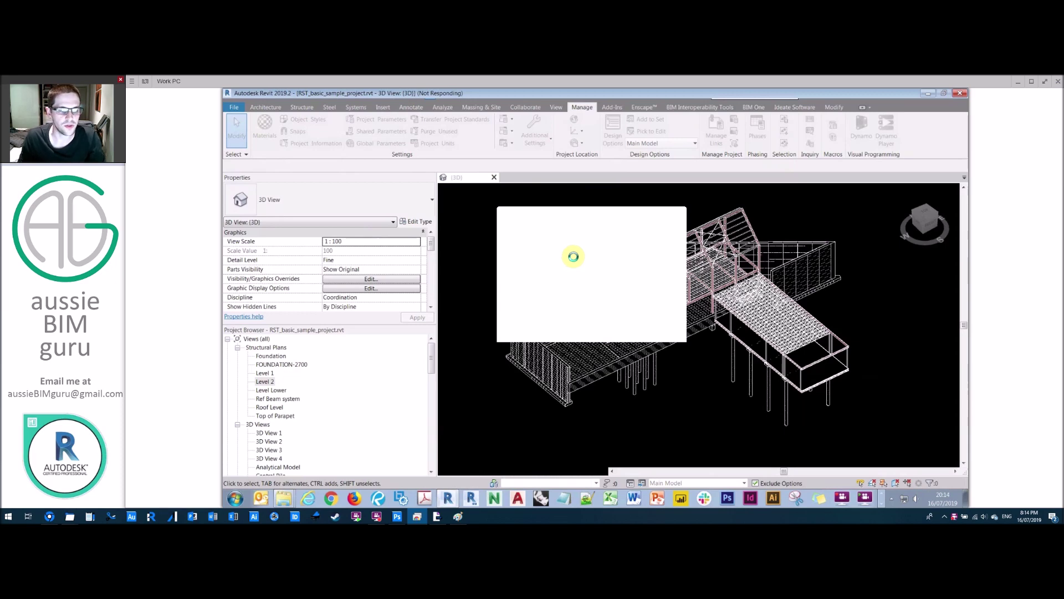
left_click(331, 498)
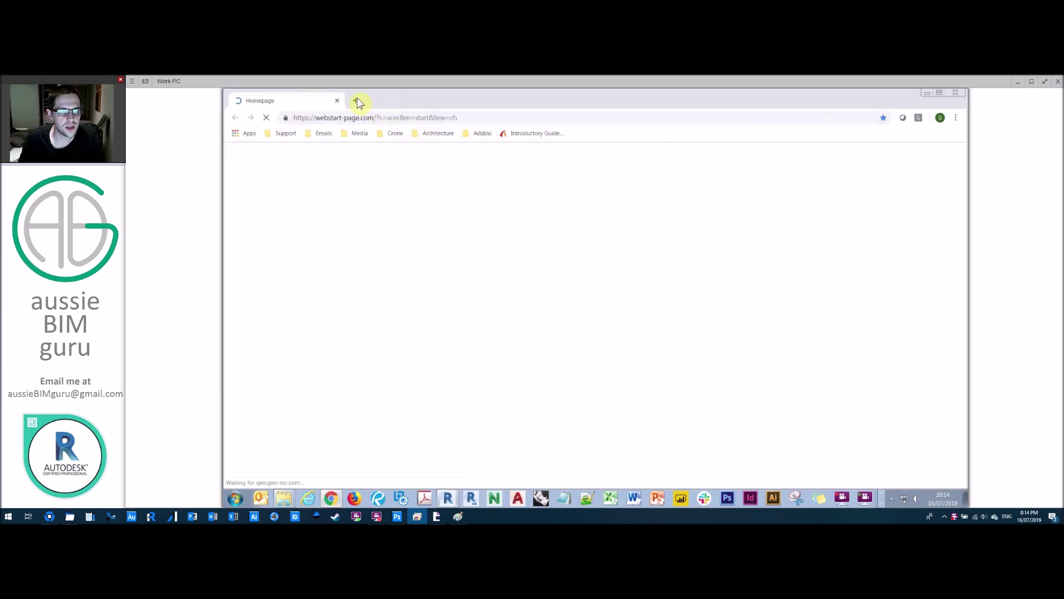
left_click(355, 100)
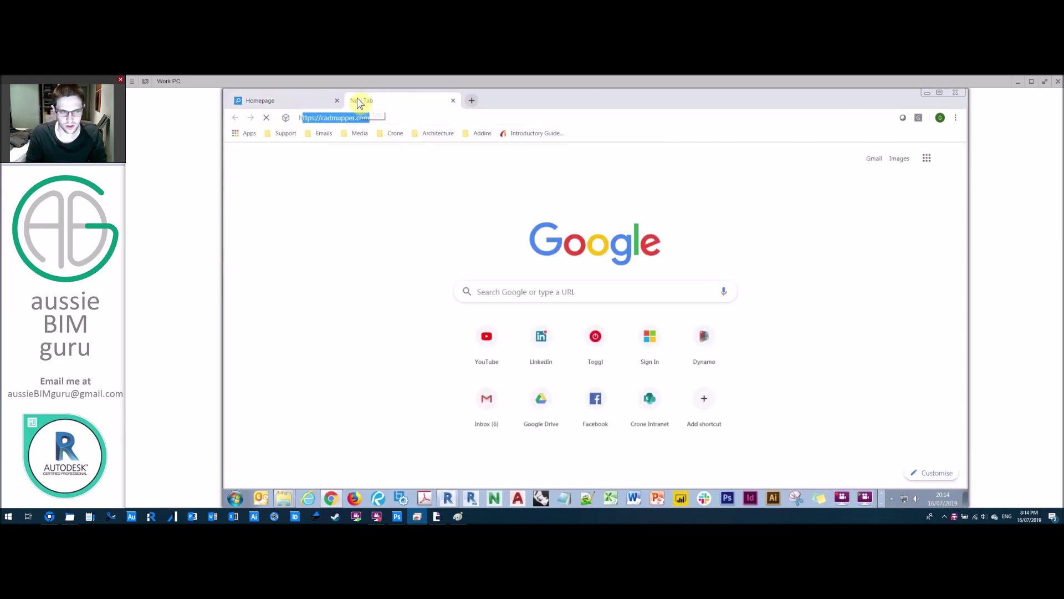
Step: Search 'hex code from rgb' and open the rgbtohex.net converter
type("hex code from rgb")
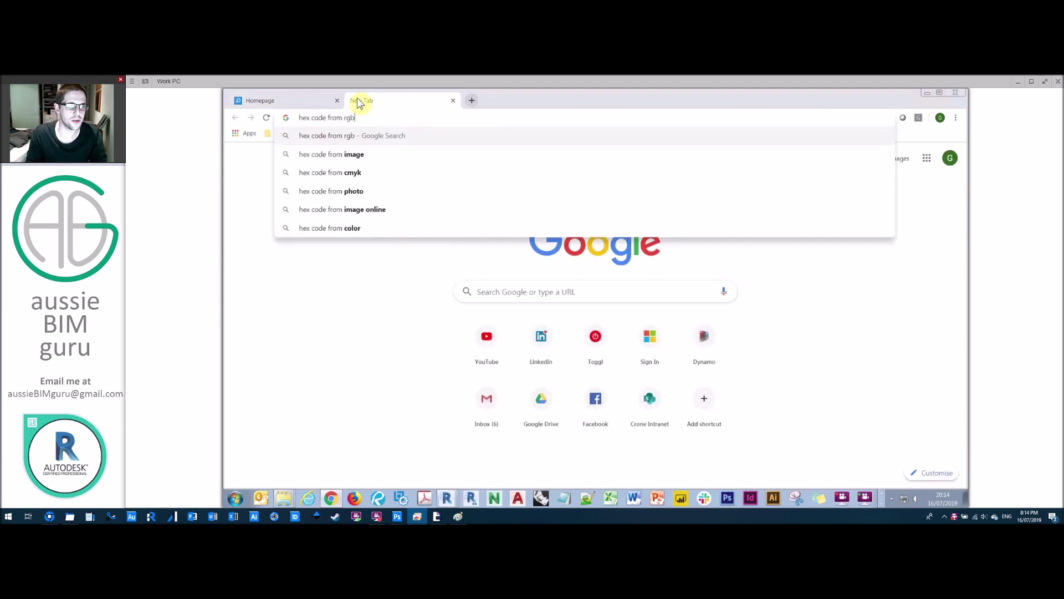
key("Return")
left_click(337, 100)
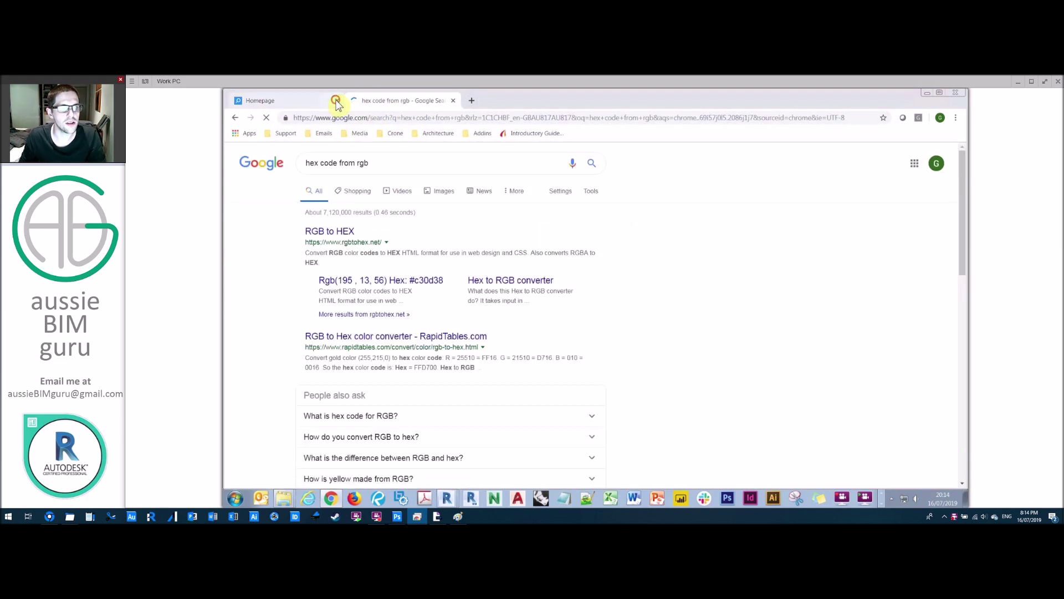
left_click(287, 235)
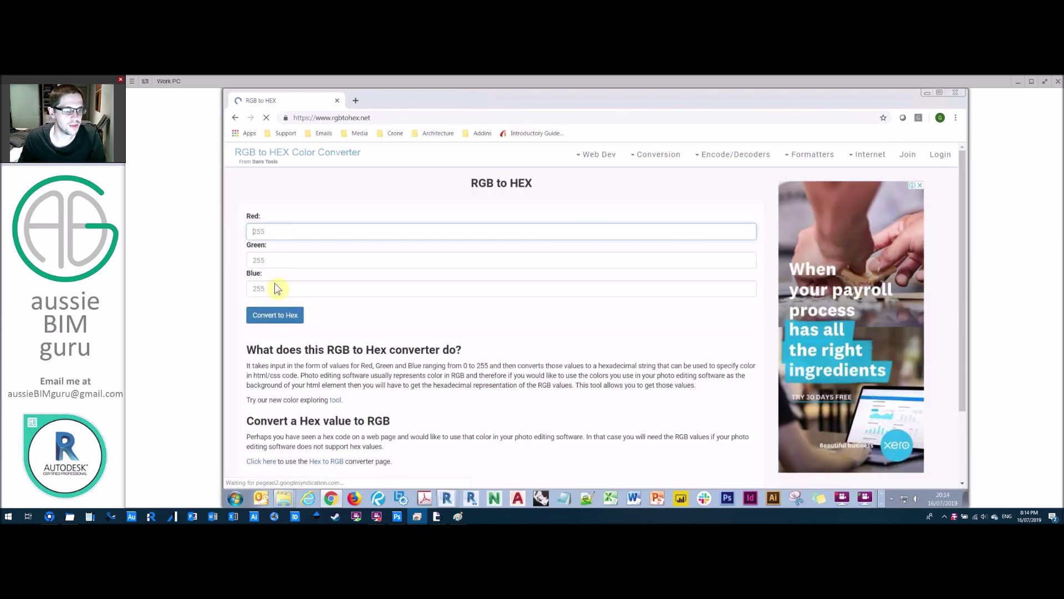
left_click(285, 314)
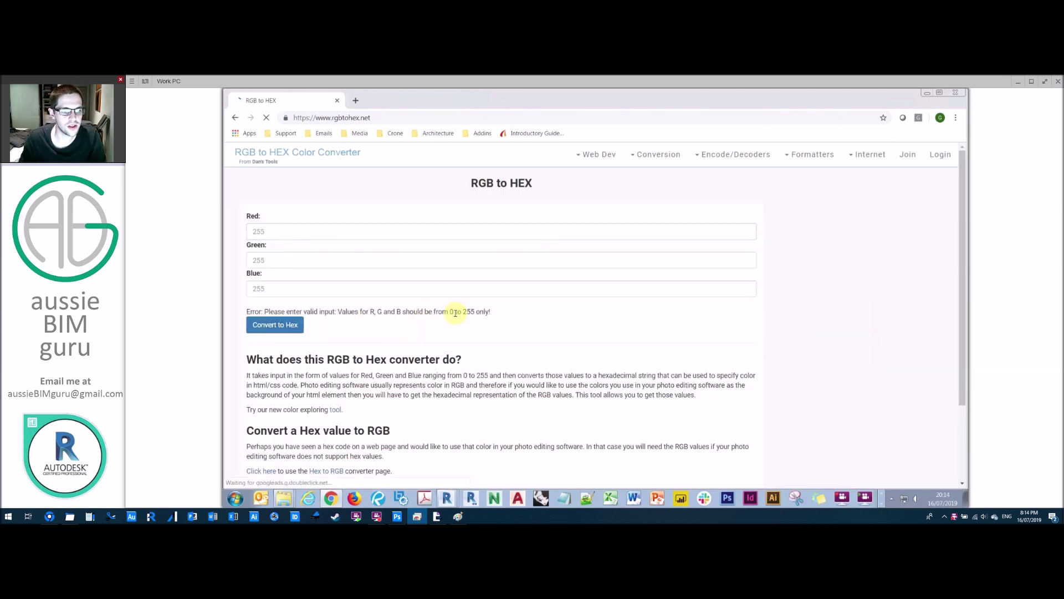
Step: Convert RGB 255, 255, 255 to hex #FFFFFF
left_click(275, 233)
type("255")
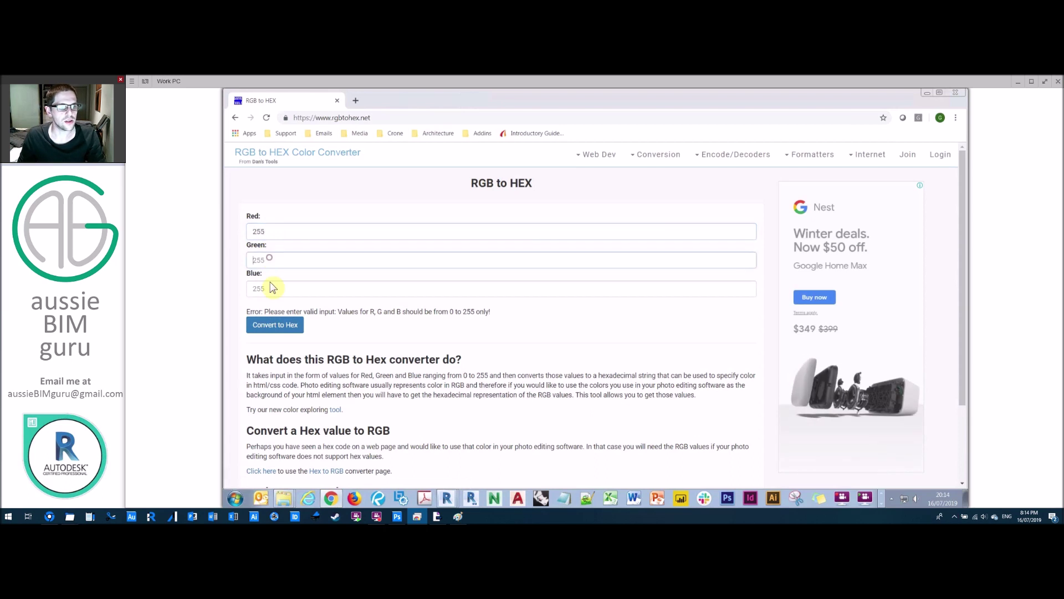
key("Tab")
type("255")
key("Tab")
type("255")
left_click(276, 327)
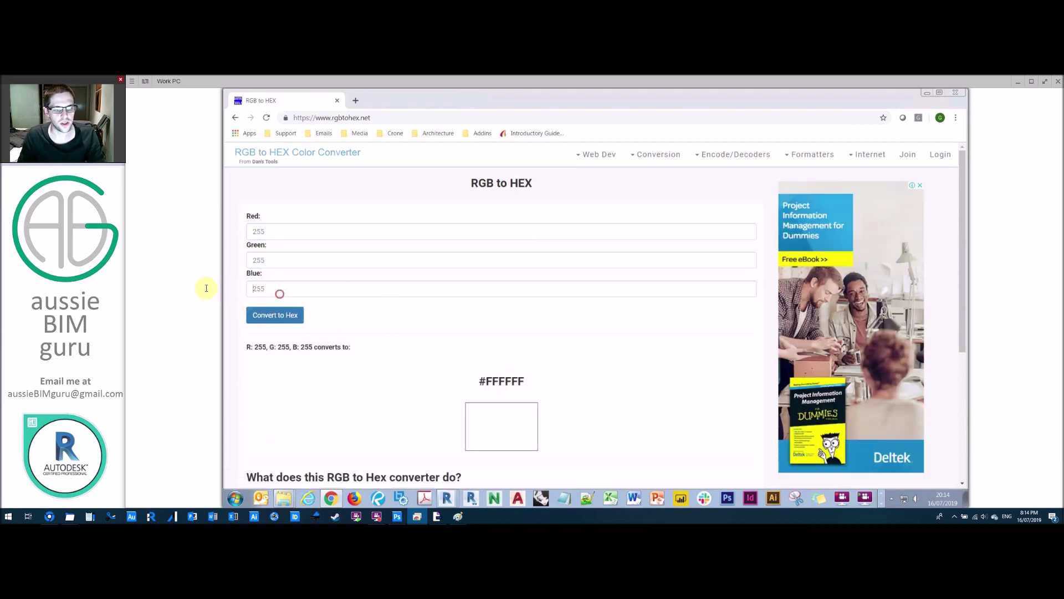
Step: Convert RGB 0, 0, 0 to hex #000000 and minimize the browser
left_click(272, 288)
type("0")
left_click(272, 260)
type("0")
left_click(273, 237)
type("0")
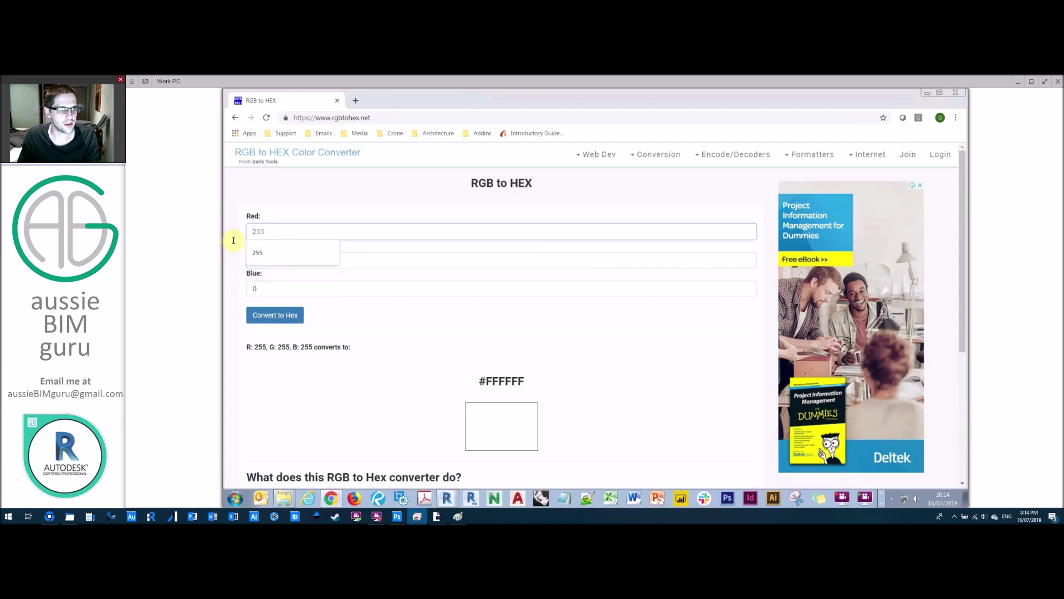
left_click(276, 314)
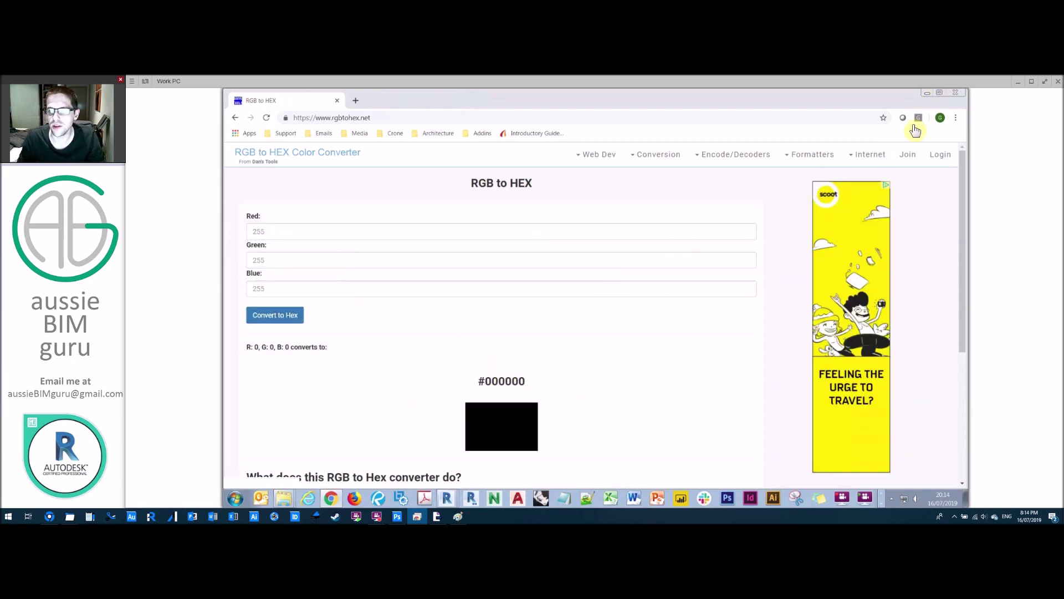
left_click(928, 92)
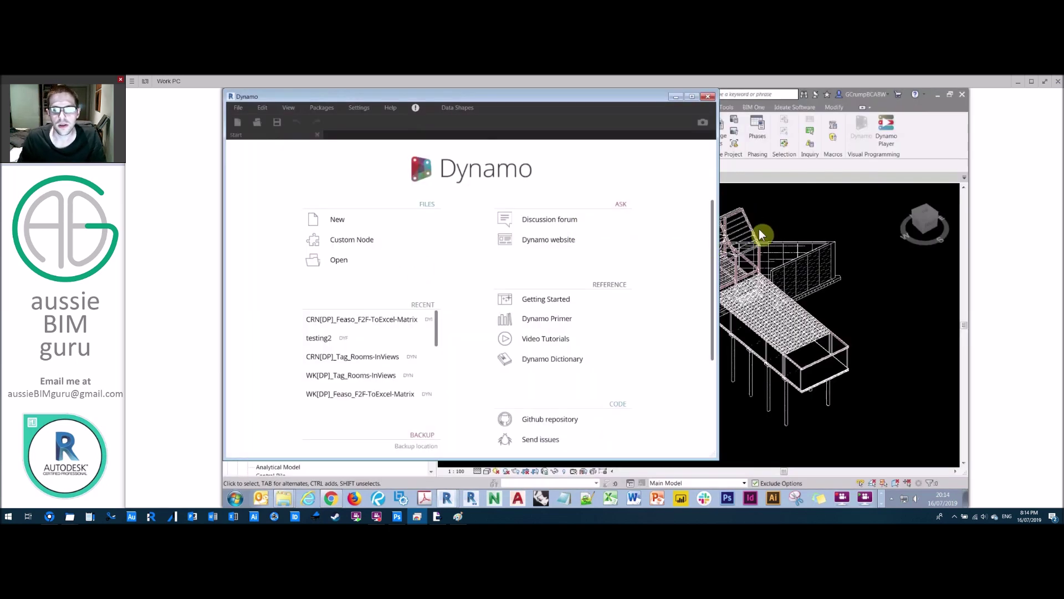
Step: Start a new graph in maximized Dynamo and enable View > Background 3D Preview
left_click(393, 222)
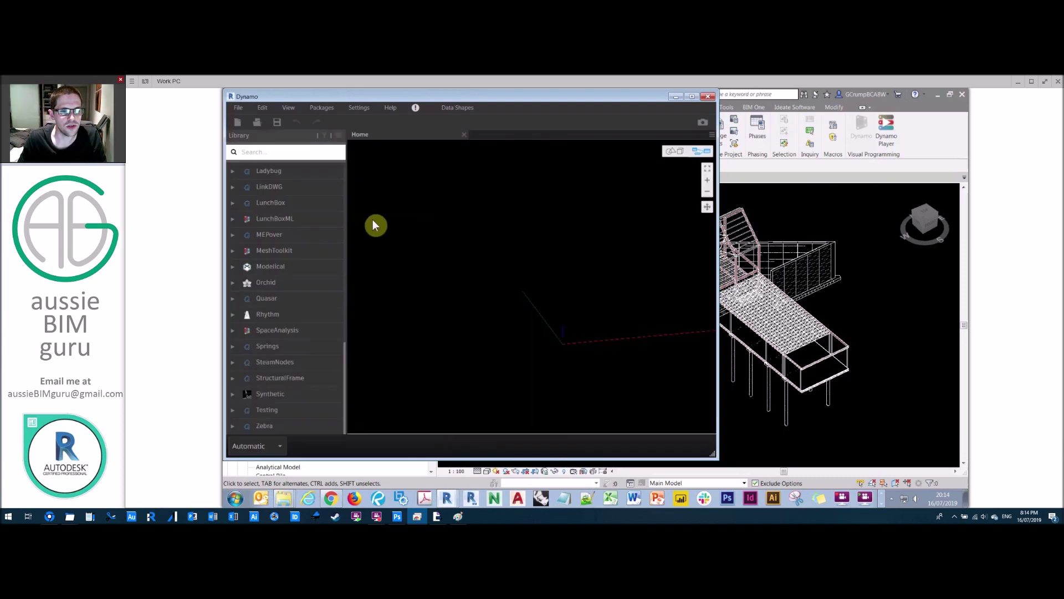
double_click(639, 98)
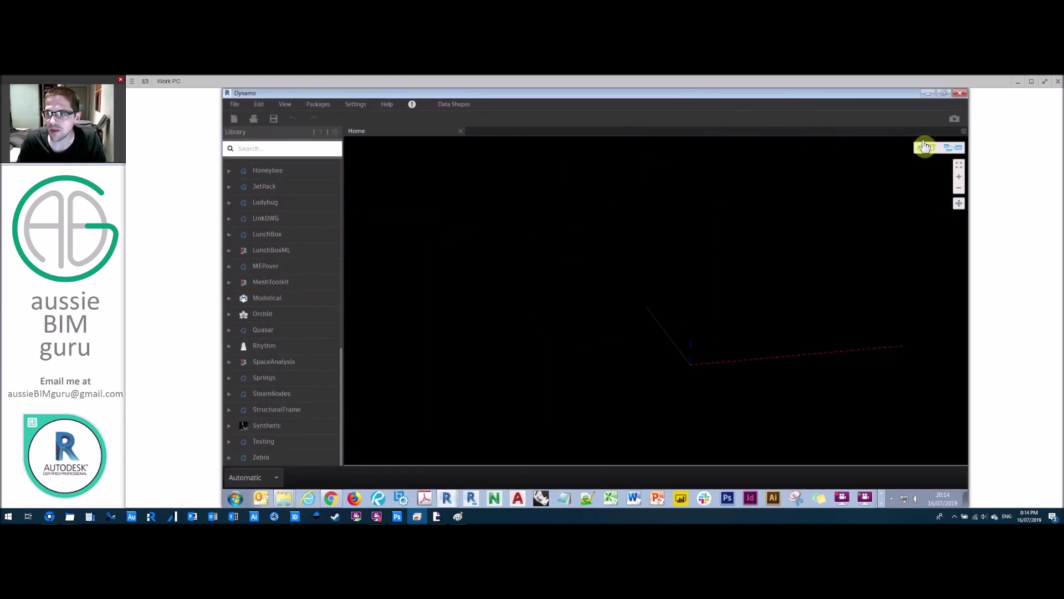
right_click_drag(770, 262, 536, 356)
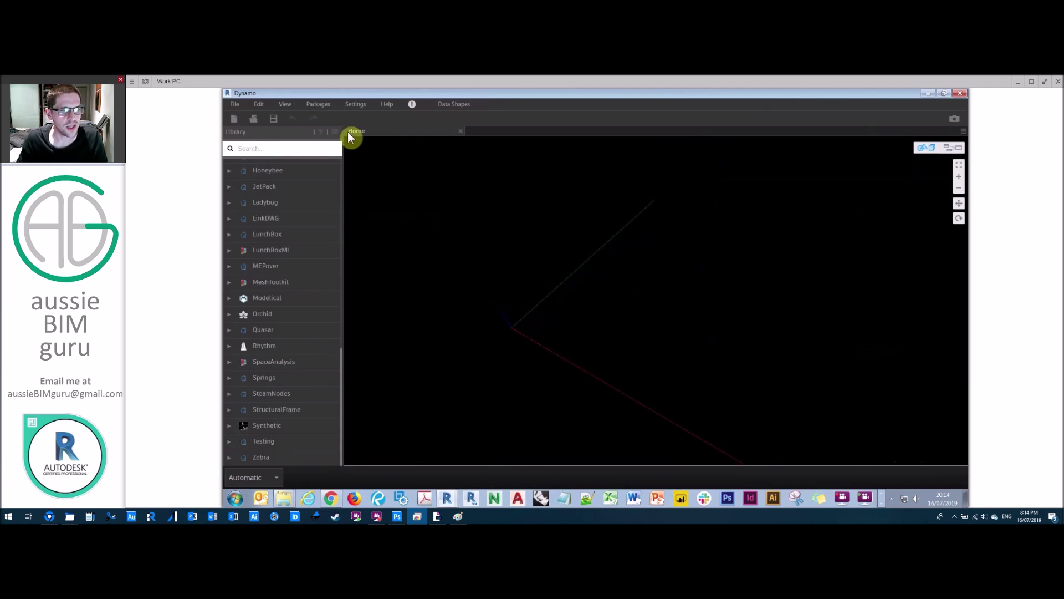
left_click(284, 105)
mouse_move(314, 104)
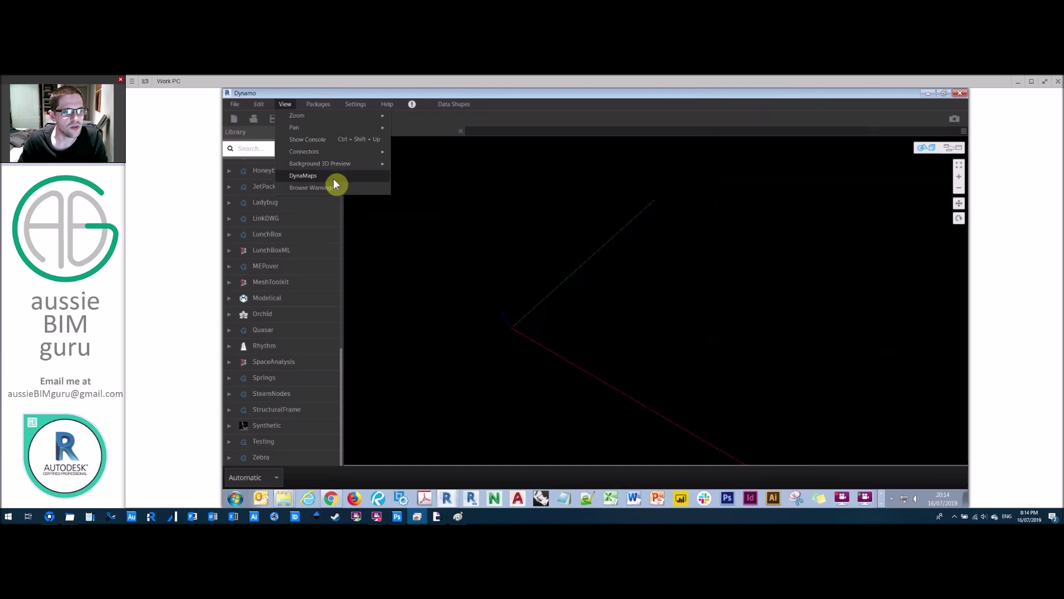
mouse_move(334, 163)
left_click(424, 175)
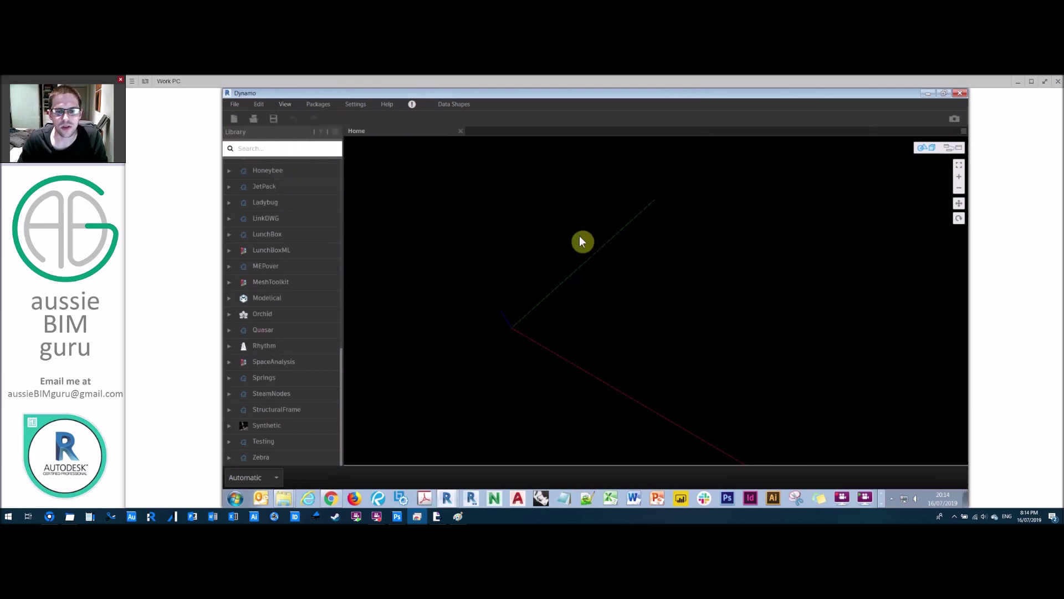
Step: Turn off Show Grid in the background 3D preview
right_click_drag(624, 269, 568, 243)
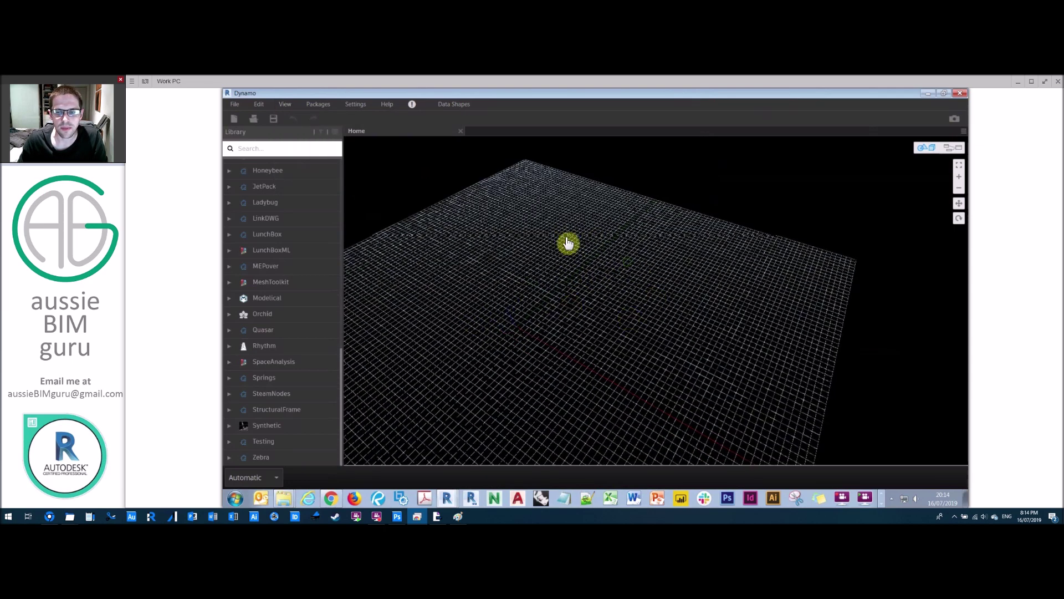
left_click(285, 106)
mouse_move(340, 163)
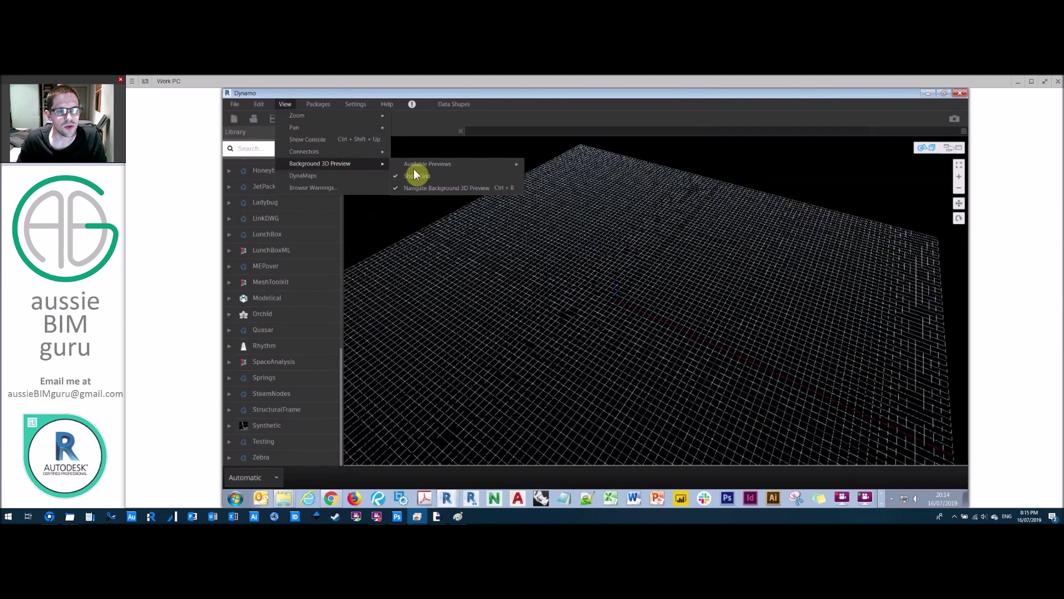
left_click(416, 175)
Step: Try the preview's Pan navigation, then switch back to the node graph
right_click_drag(726, 238, 609, 240)
left_click(609, 238)
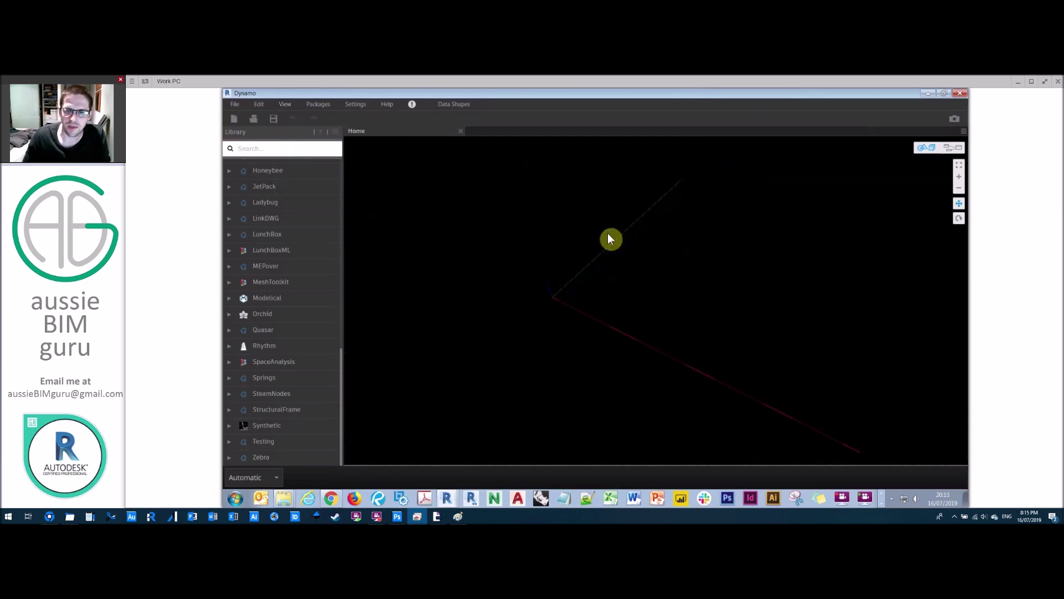
right_click(604, 229)
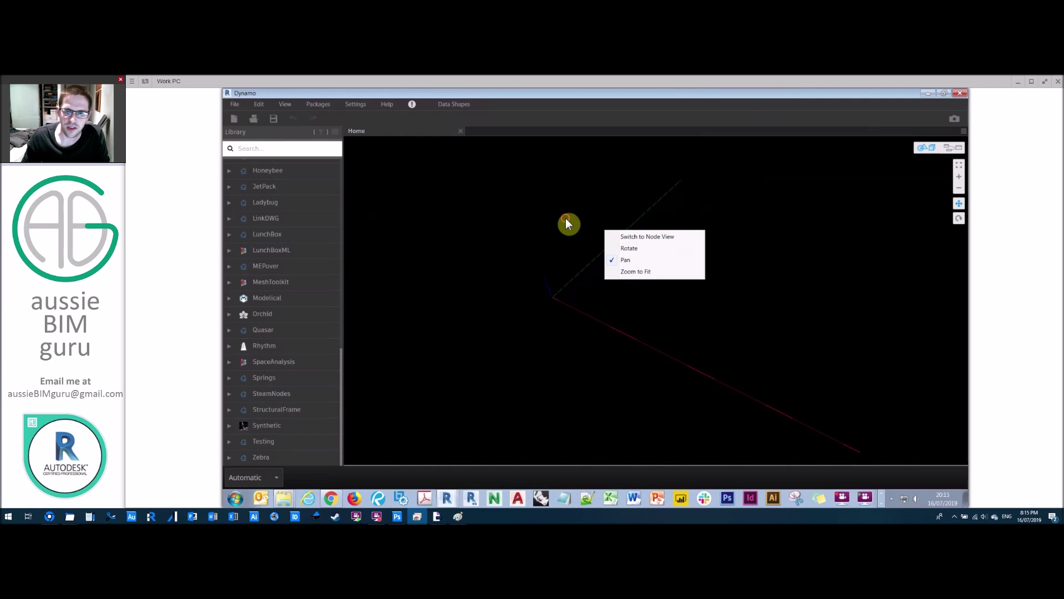
left_click(568, 223)
right_click(588, 227)
left_click(589, 227)
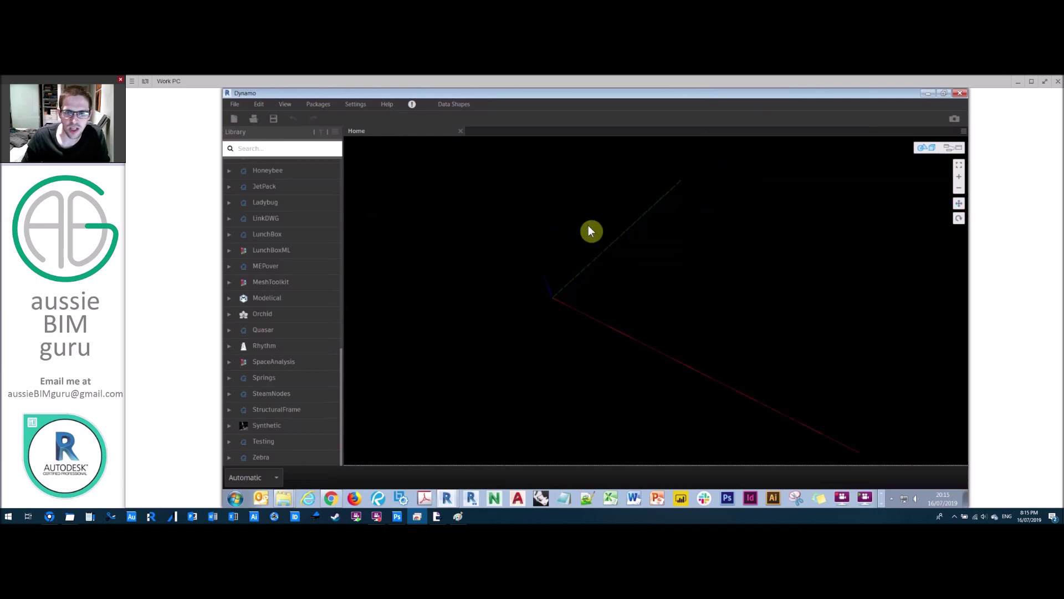
left_click(945, 148)
Step: Add Point.ByCoordinates and a Code Block of 500 wired into its x, y and z inputs
right_click(615, 225)
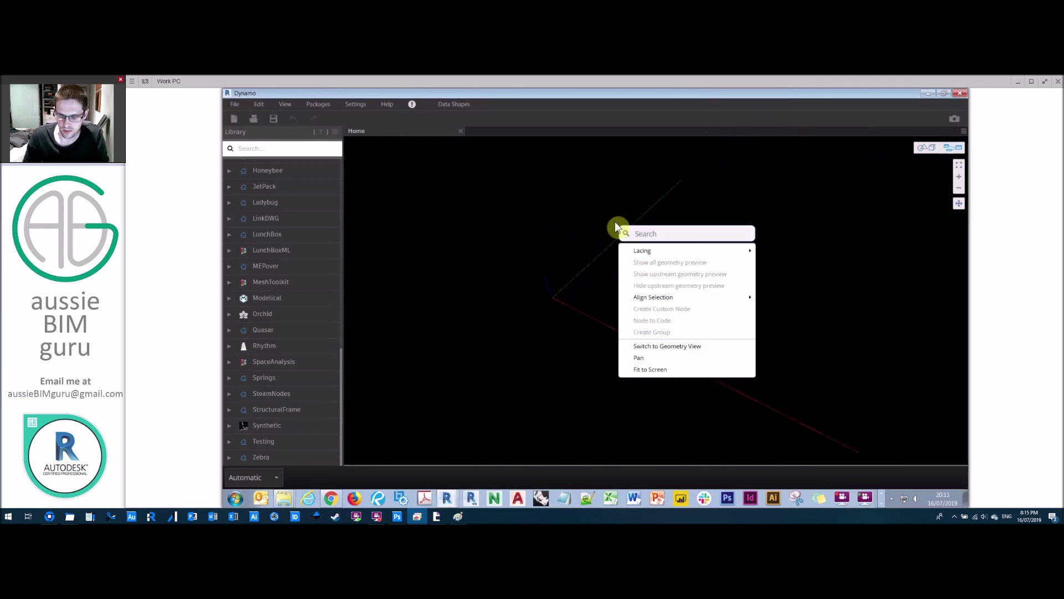
type("points")
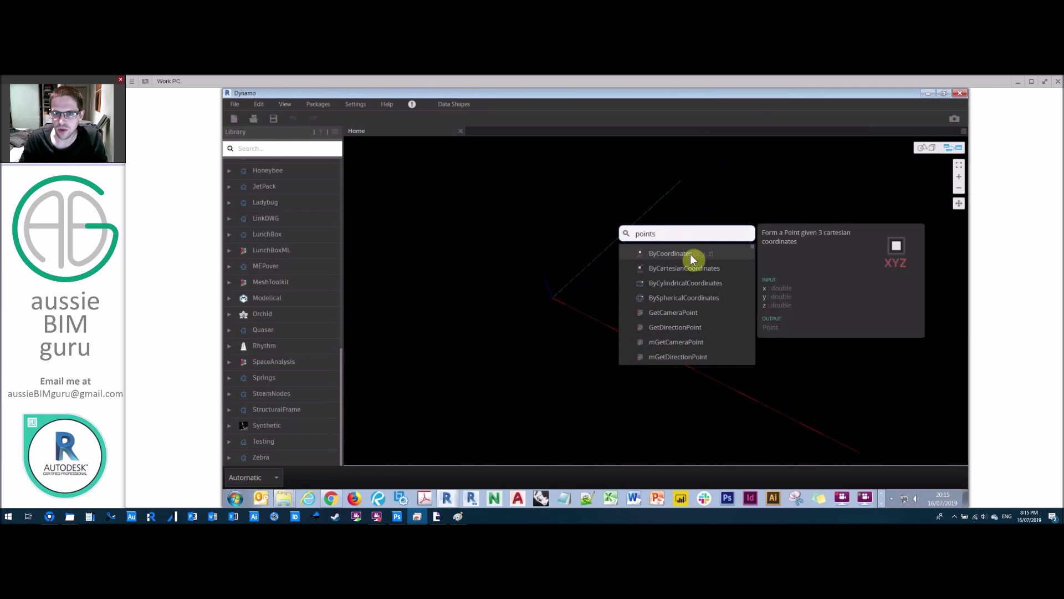
left_click(693, 259)
double_click(660, 246)
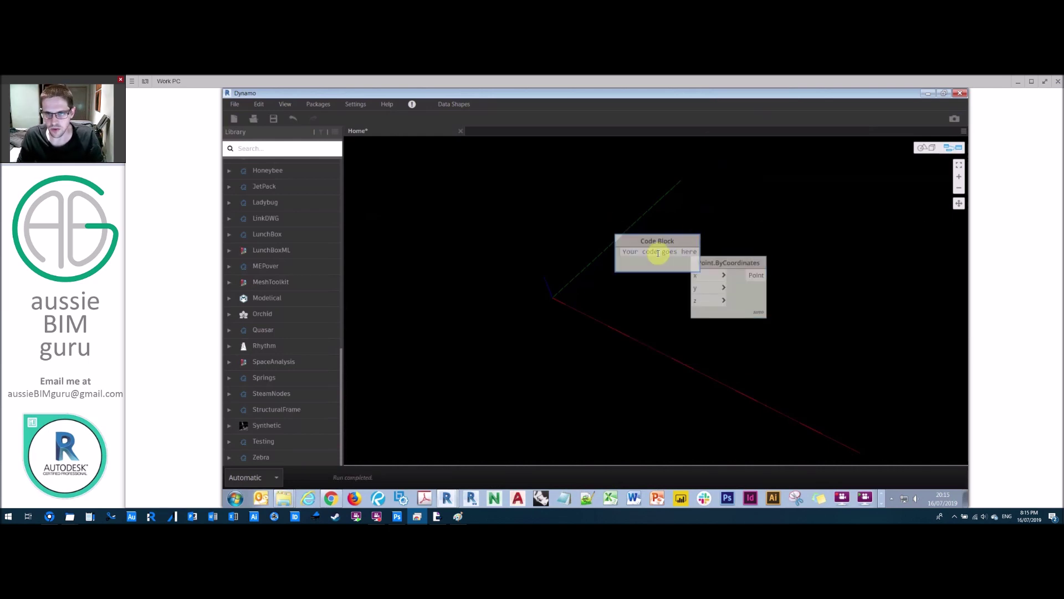
type("500")
left_click(692, 239)
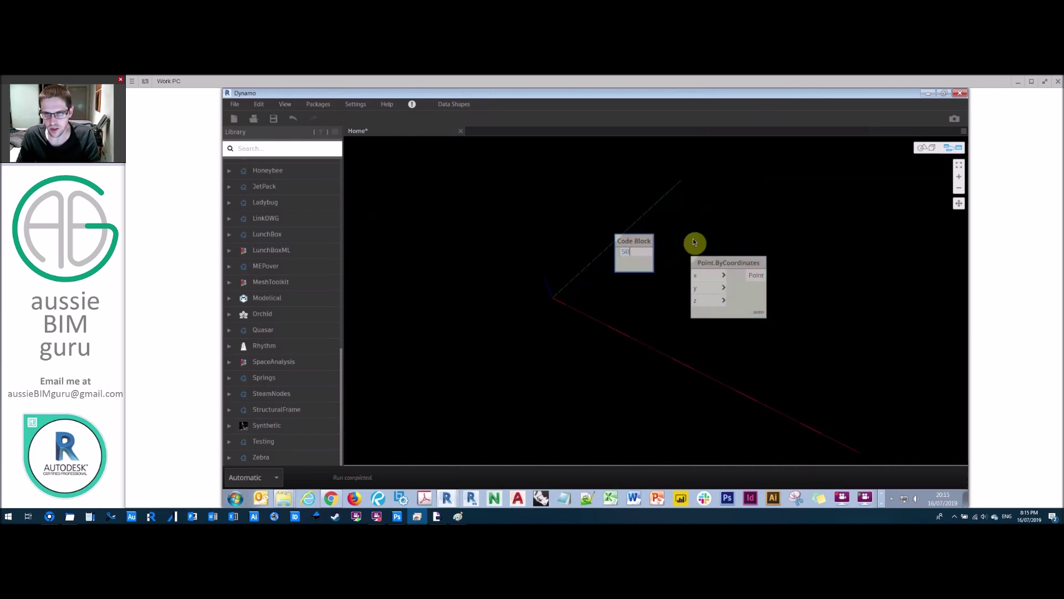
mouse_move(649, 252)
left_mouse_down()
mouse_move(695, 276)
mouse_move(695, 288)
mouse_move(650, 253)
left_mouse_up()
middle_click_drag(724, 233, 596, 247)
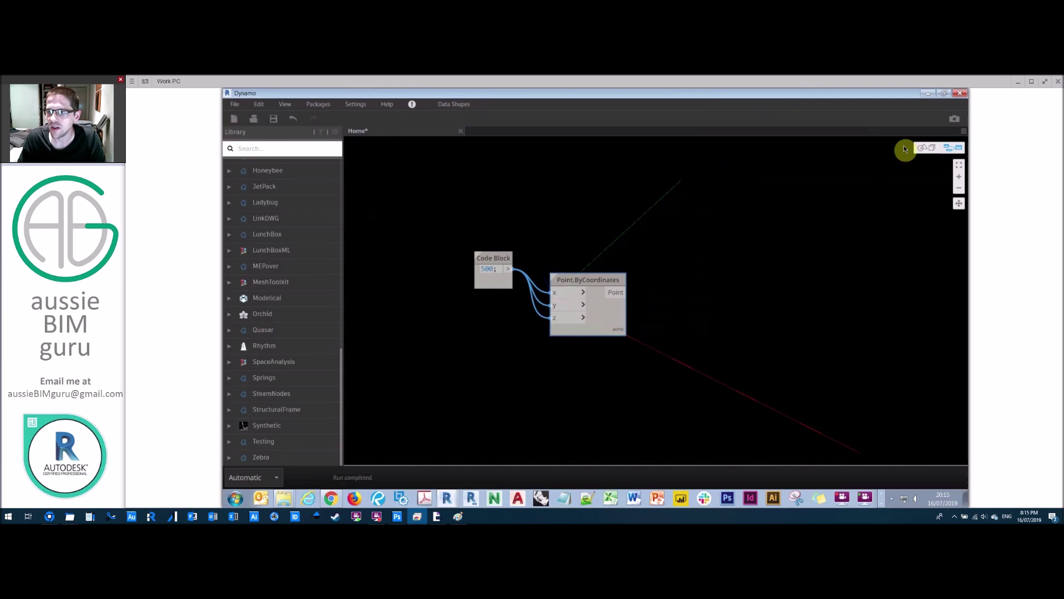
Step: Rearrange the Code Block and Point.ByCoordinates nodes on the canvas
key("ctrl+b")
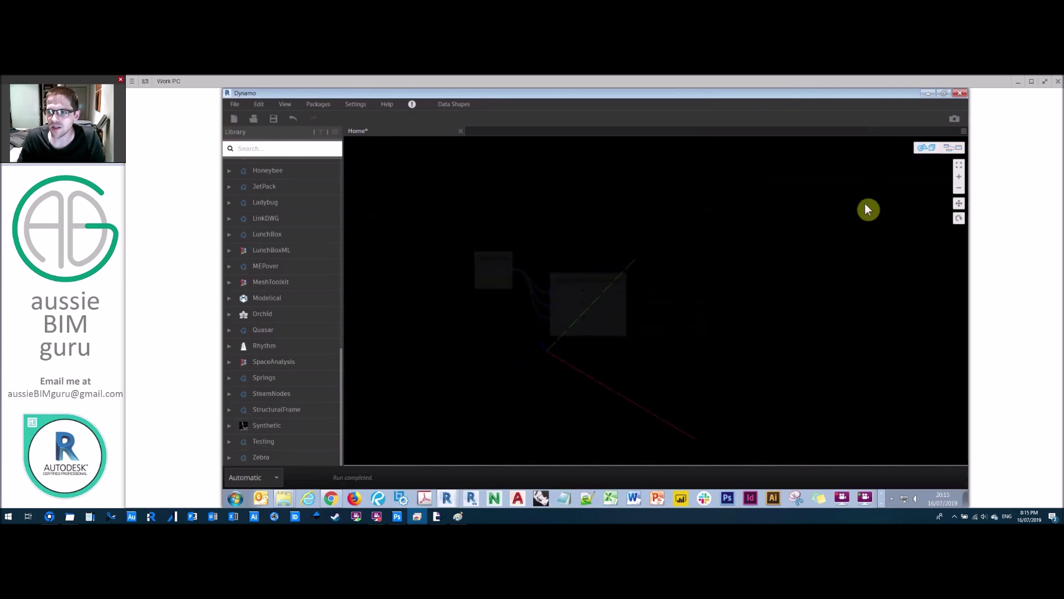
left_click(954, 147)
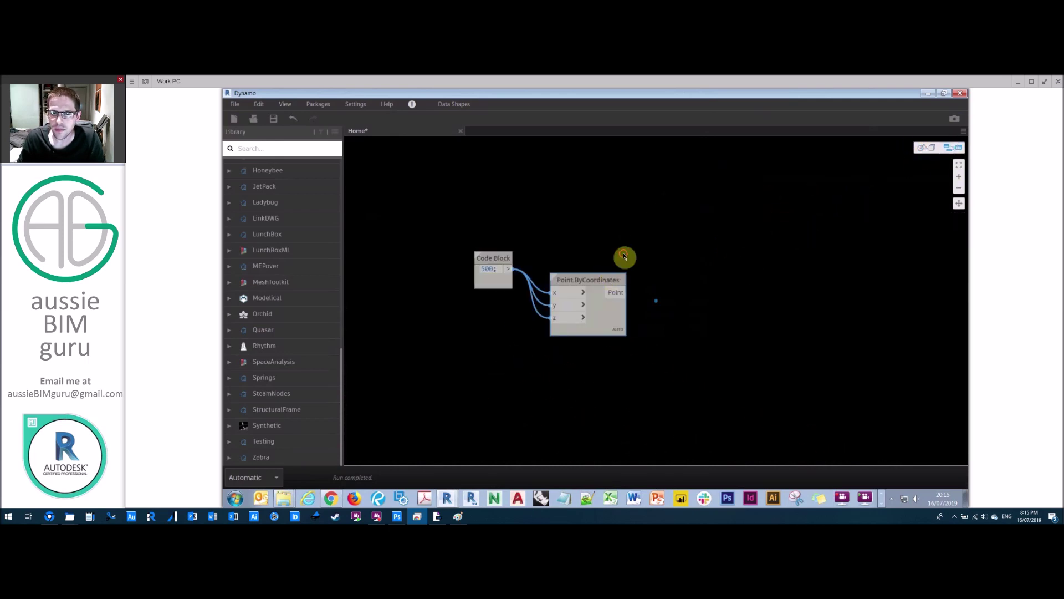
left_click_drag(604, 281, 576, 241)
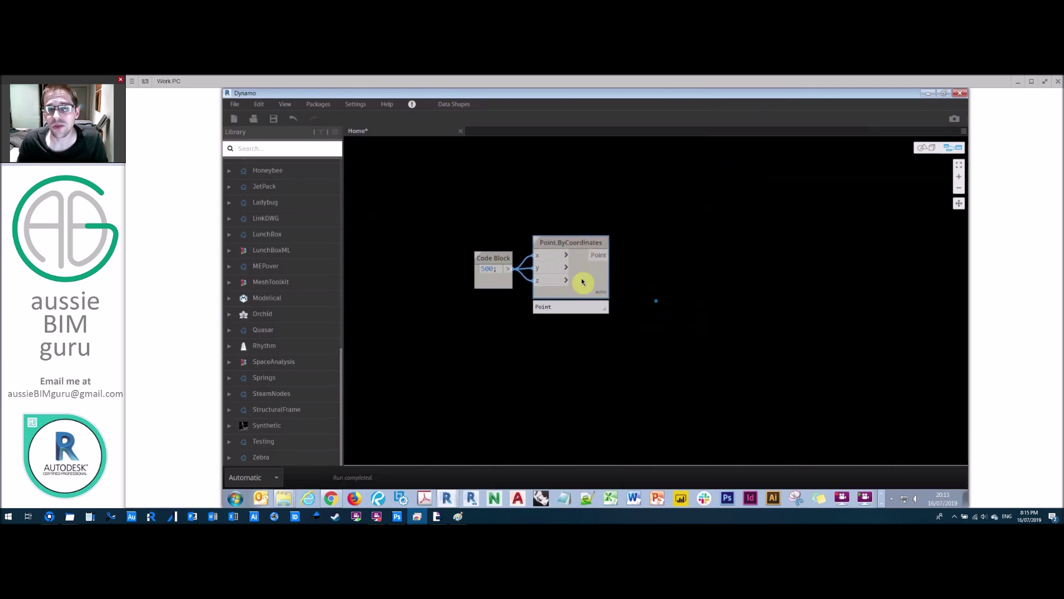
left_click_drag(575, 328, 485, 260)
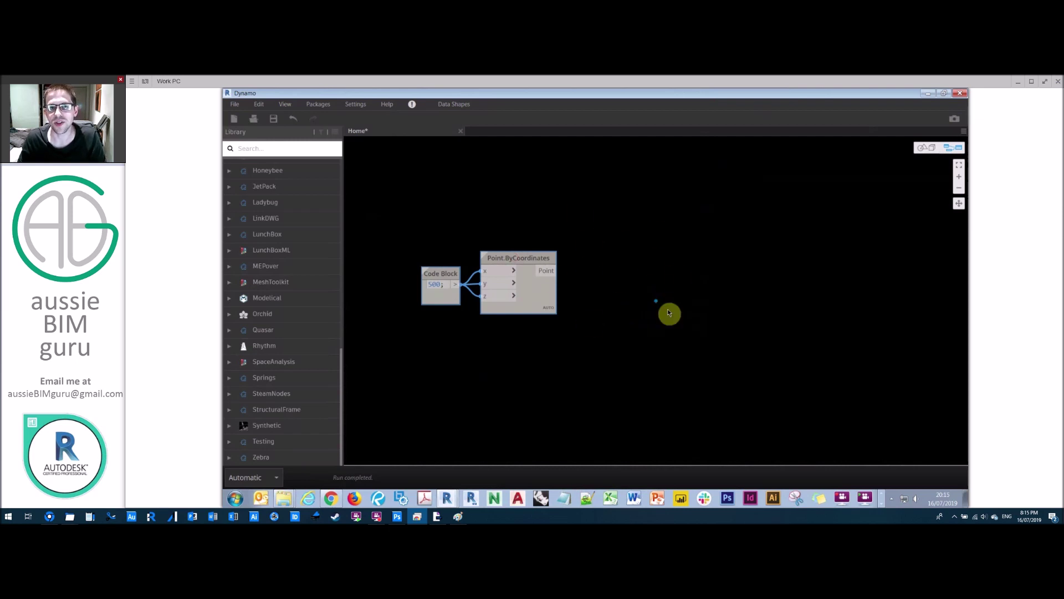
left_click(588, 269)
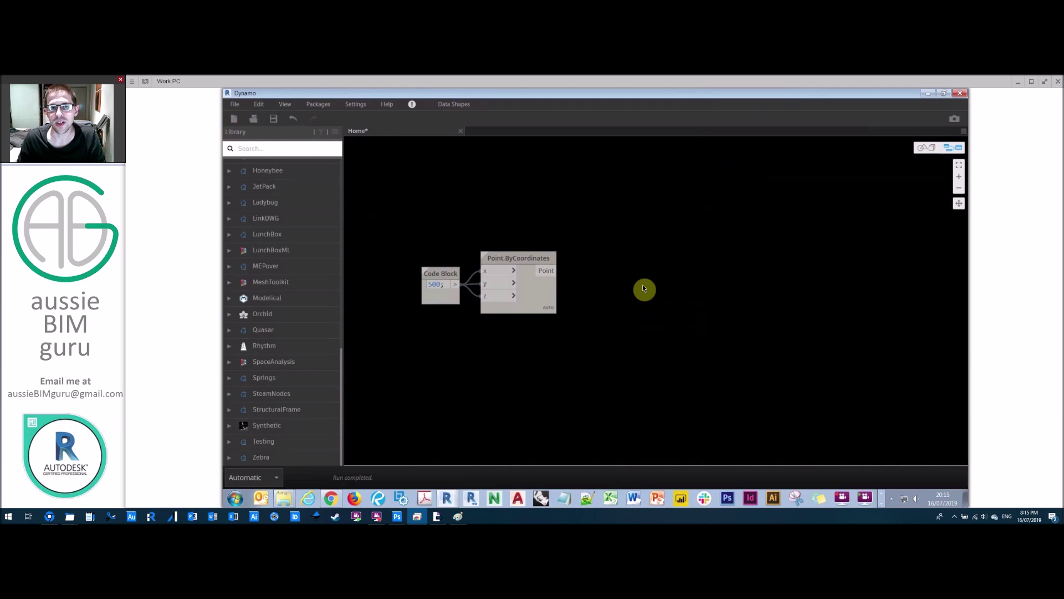
mouse_move(525, 262)
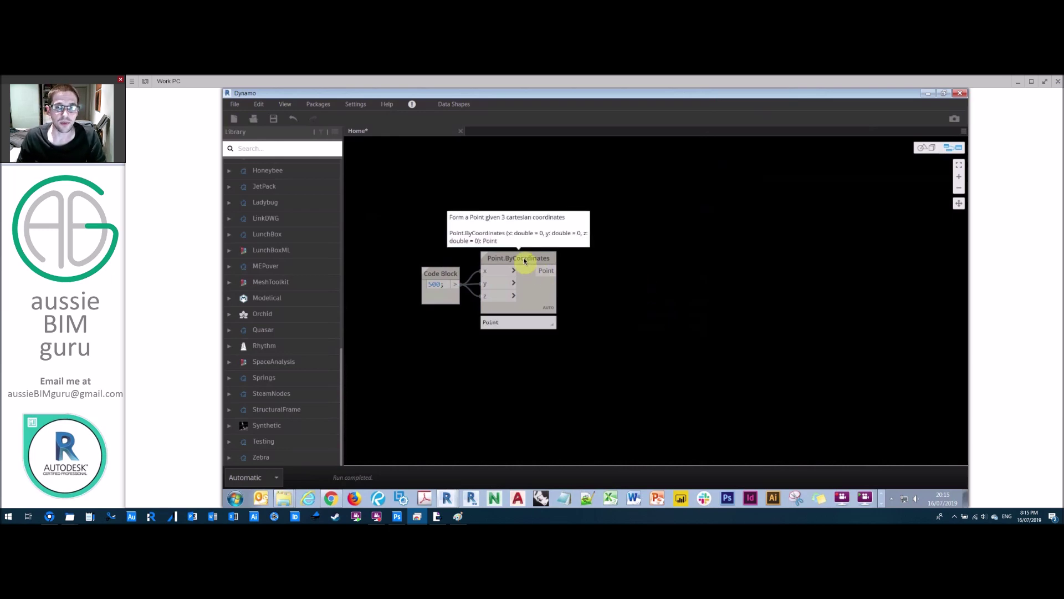
left_click(525, 261)
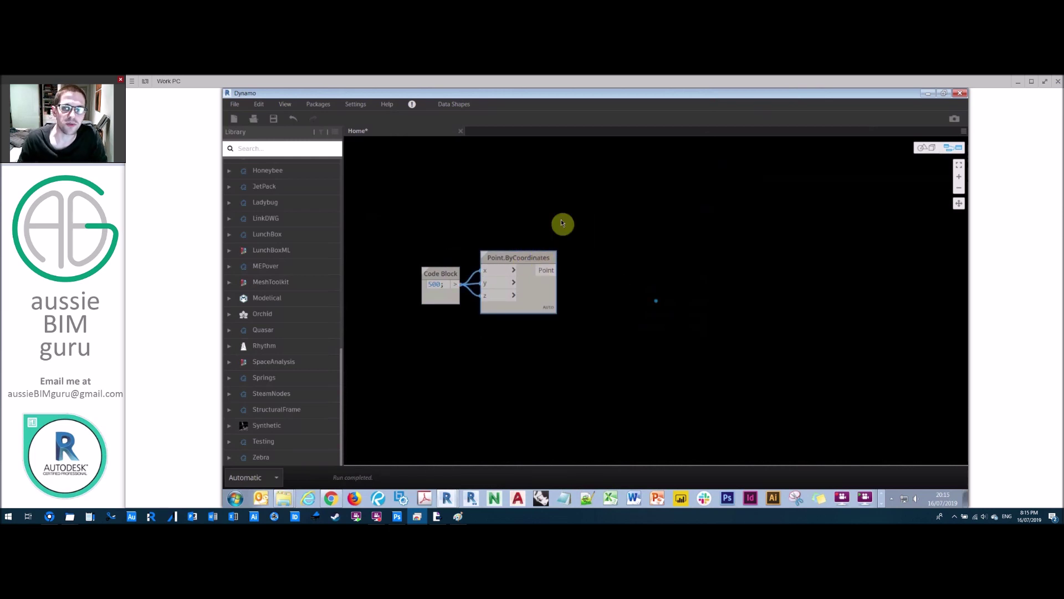
left_click(610, 233)
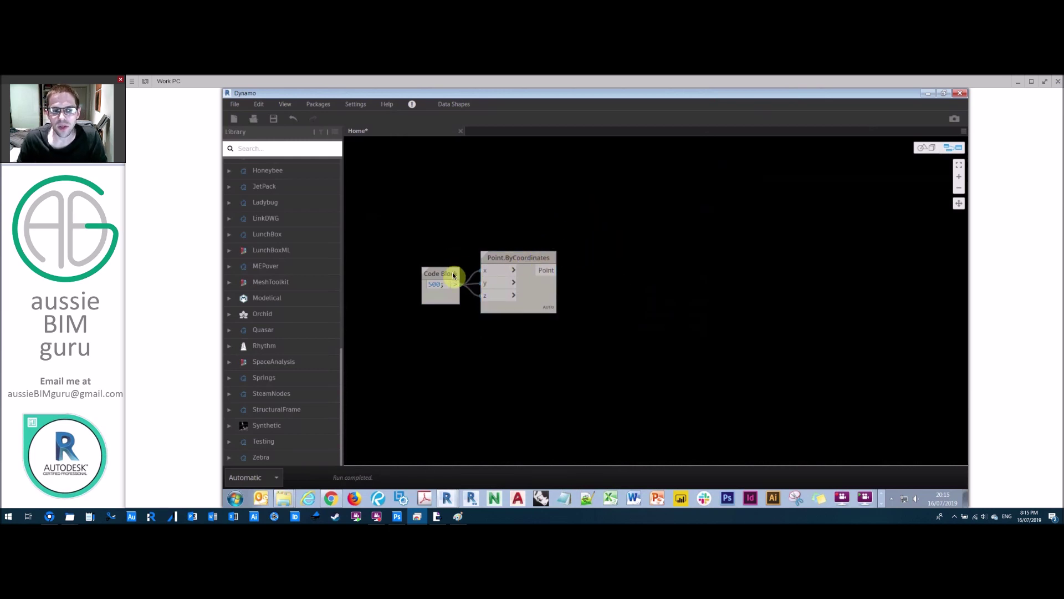
left_click_drag(444, 275, 431, 272)
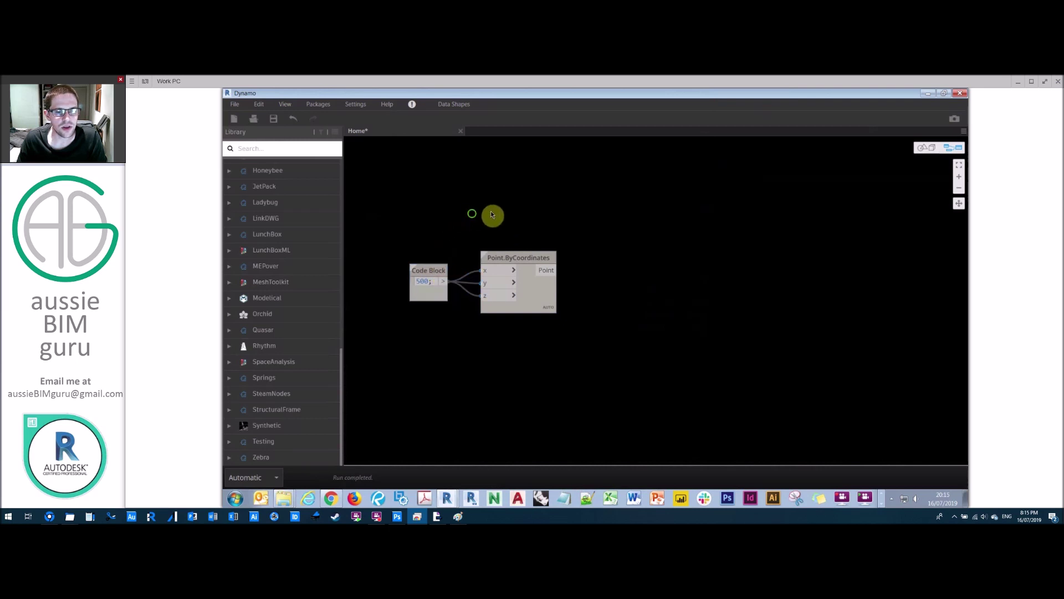
middle_click_drag(492, 214, 619, 220)
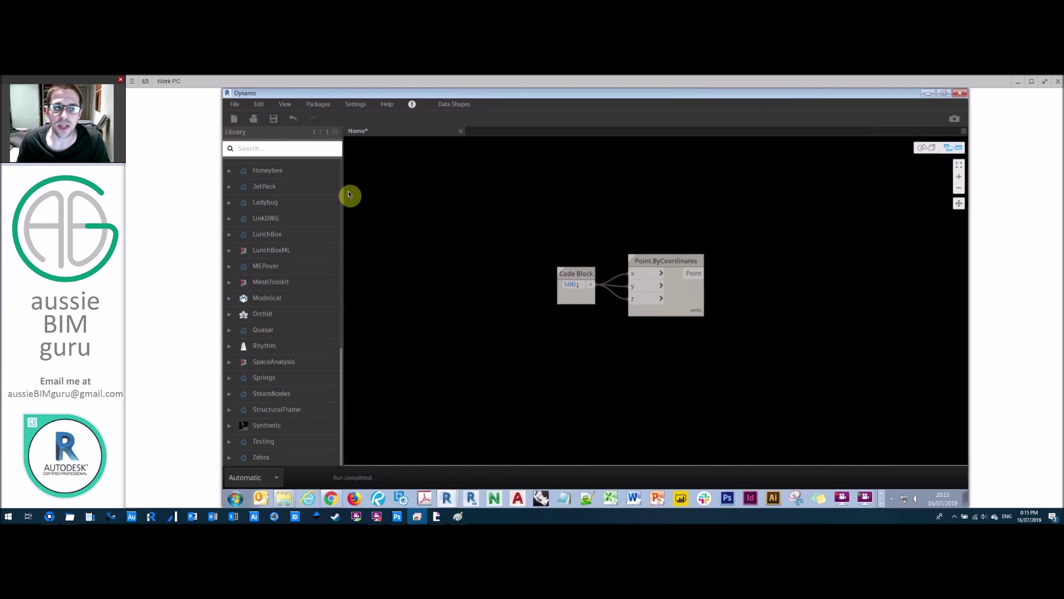
left_click(490, 186)
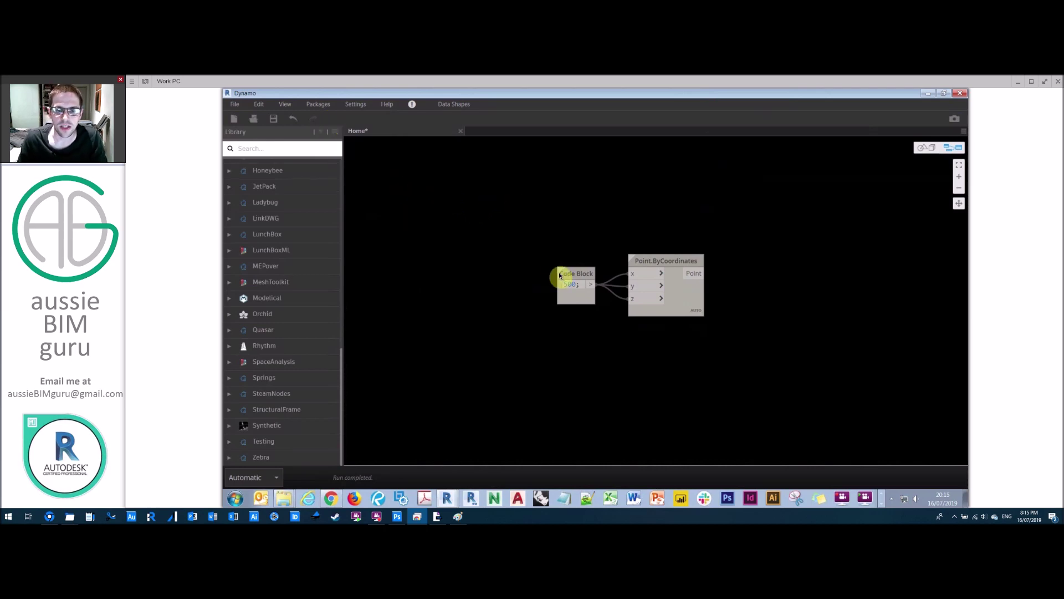
mouse_move(561, 272)
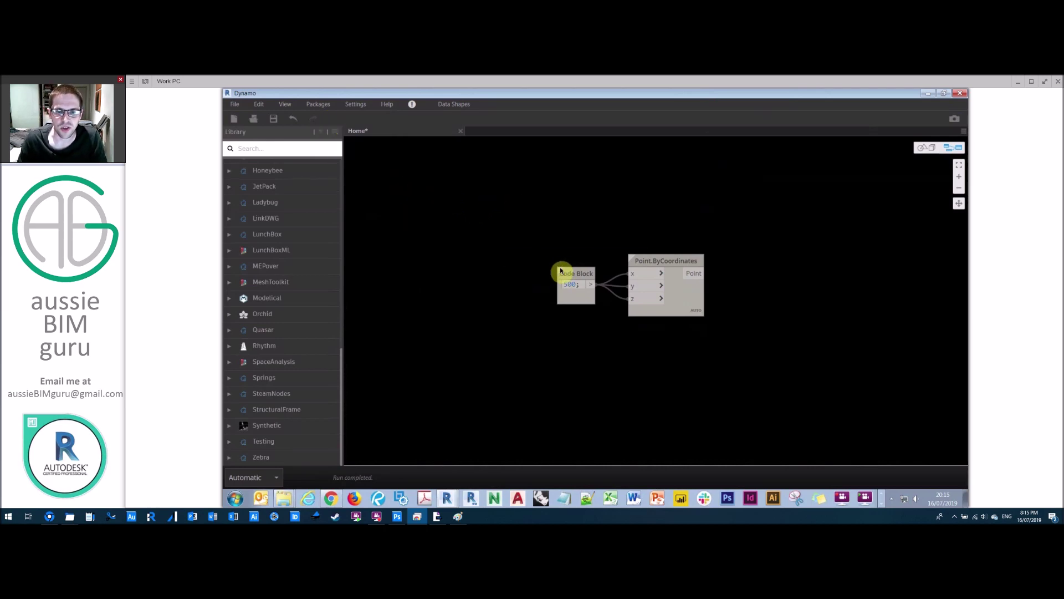
Step: Colour the Code Block's background blue using the Iris colour wheel
left_click(561, 272)
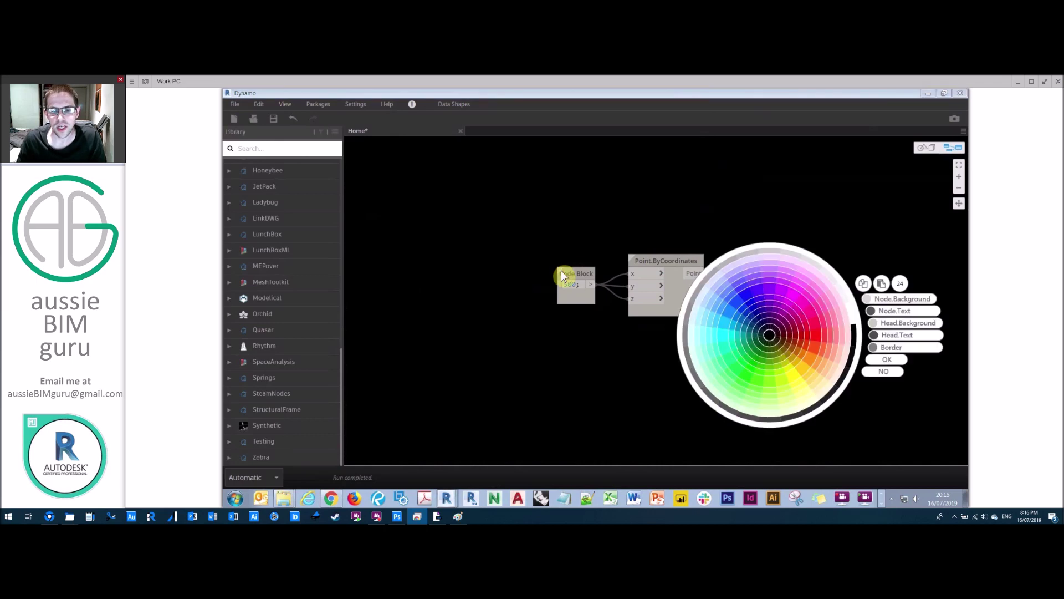
left_click(909, 302)
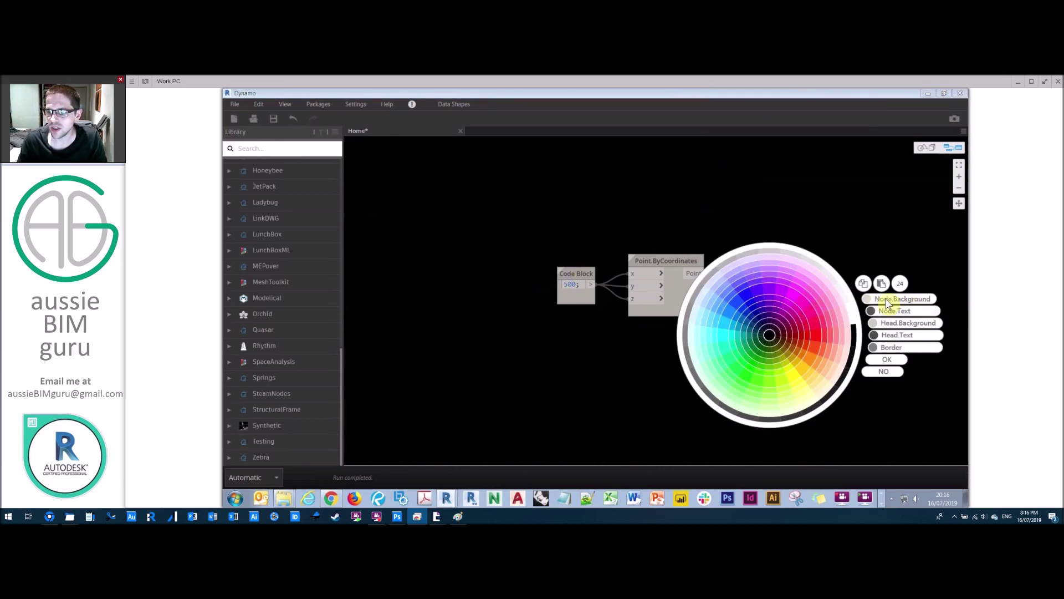
left_click(746, 299)
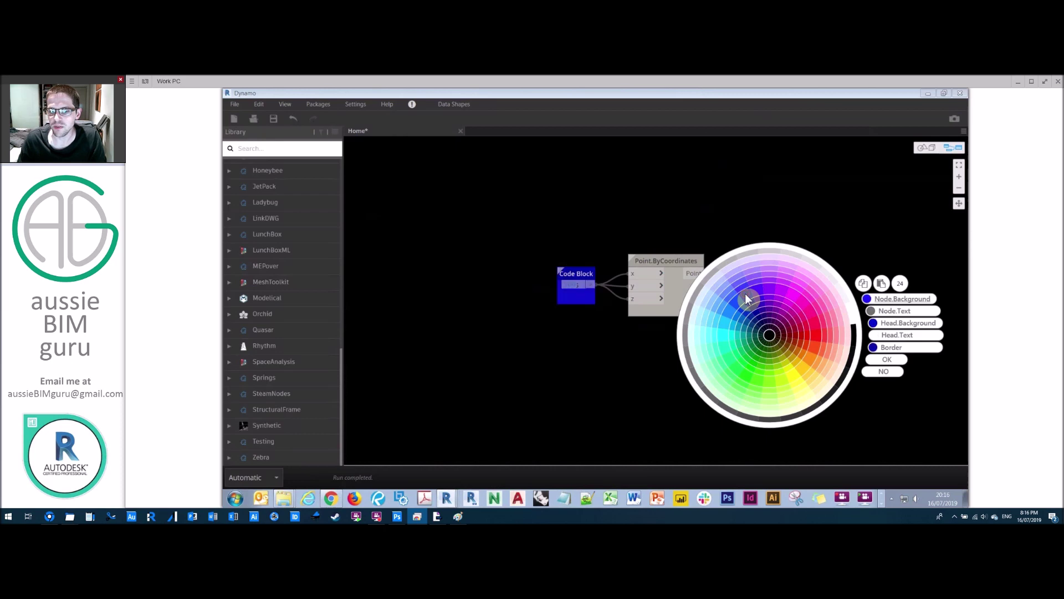
left_click(886, 359)
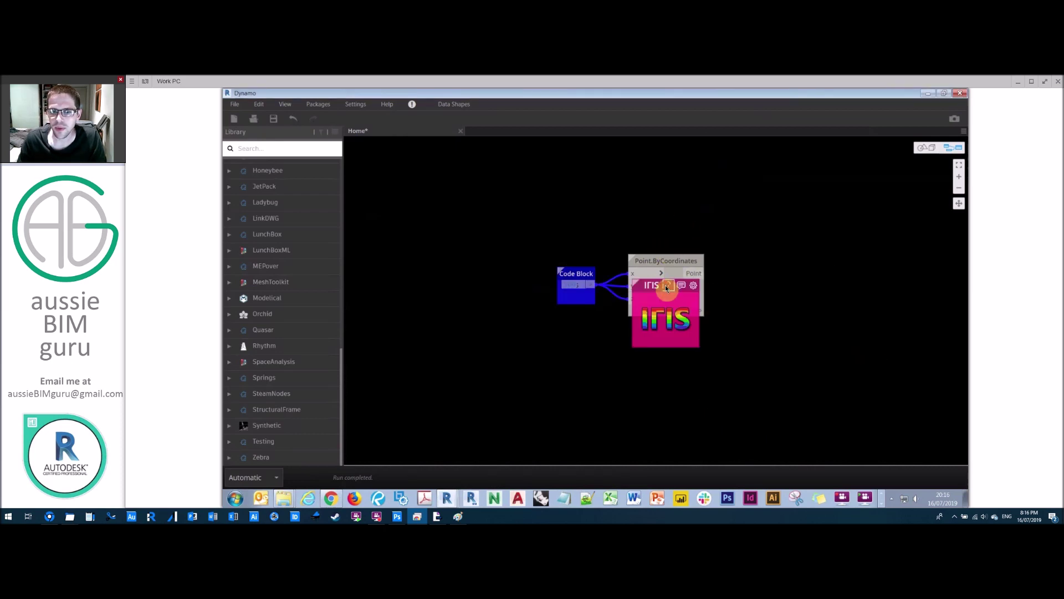
Step: Move the Iris node left of the Code Block and Point.ByCoordinates further right
left_click(649, 292)
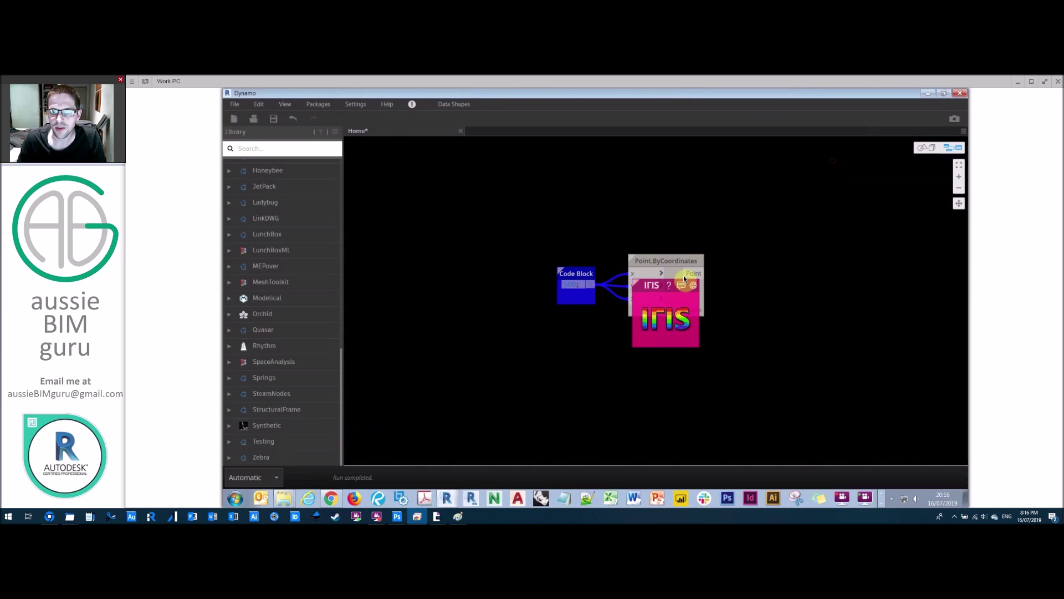
left_click(830, 161)
left_click_drag(654, 287, 460, 240)
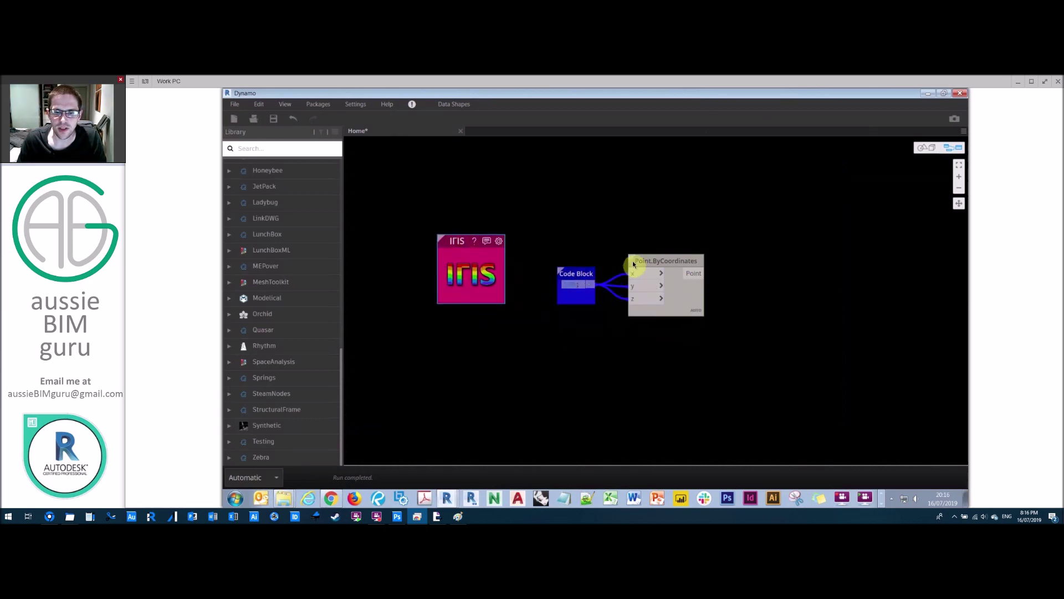
left_click_drag(633, 264, 684, 265)
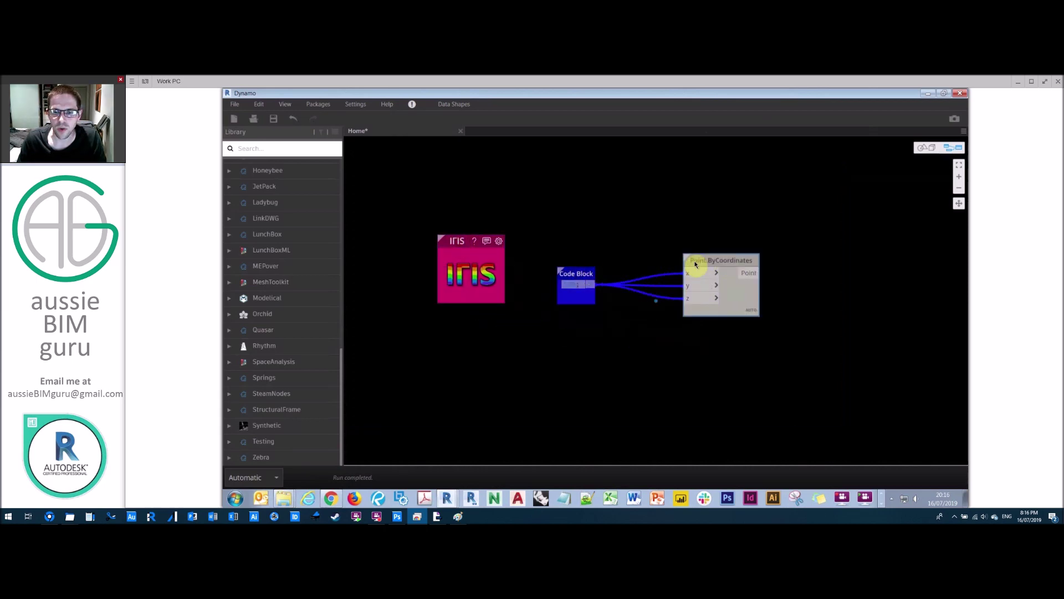
left_click(499, 242)
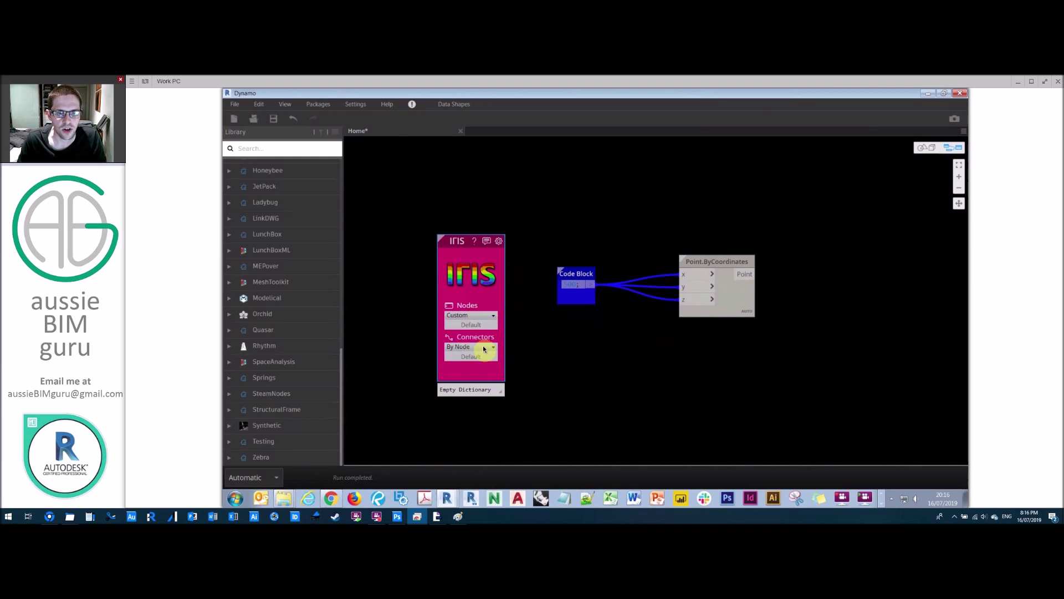
left_click(483, 348)
left_click(467, 372)
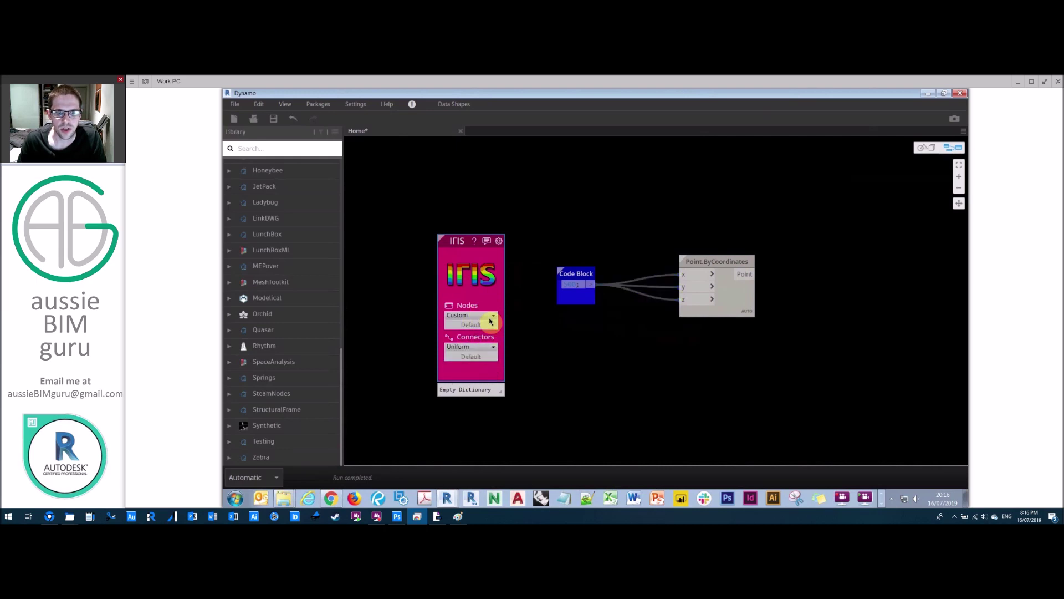
left_click(486, 347)
left_click(474, 379)
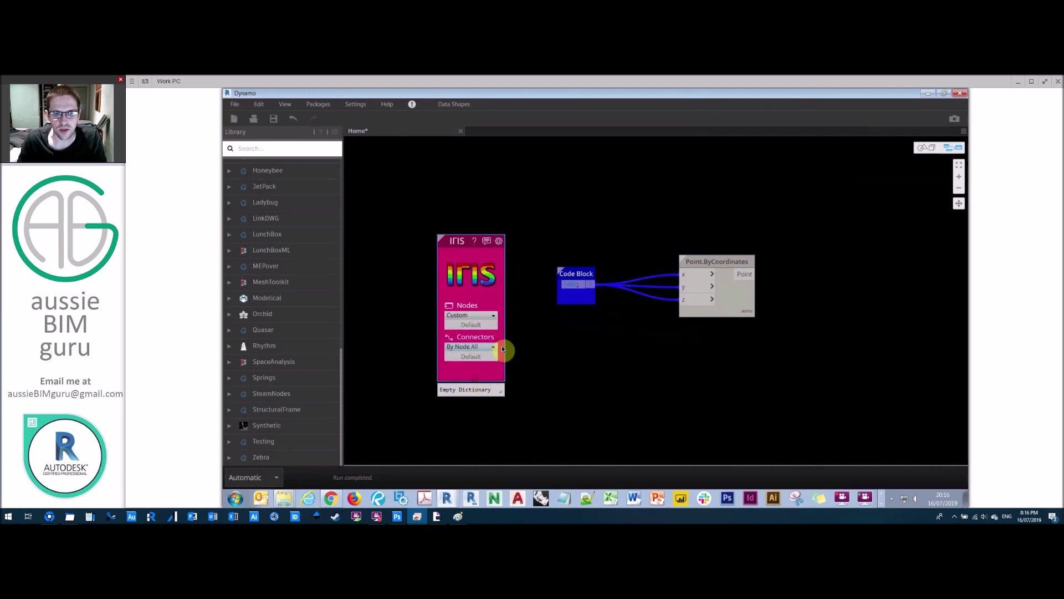
left_click(491, 346)
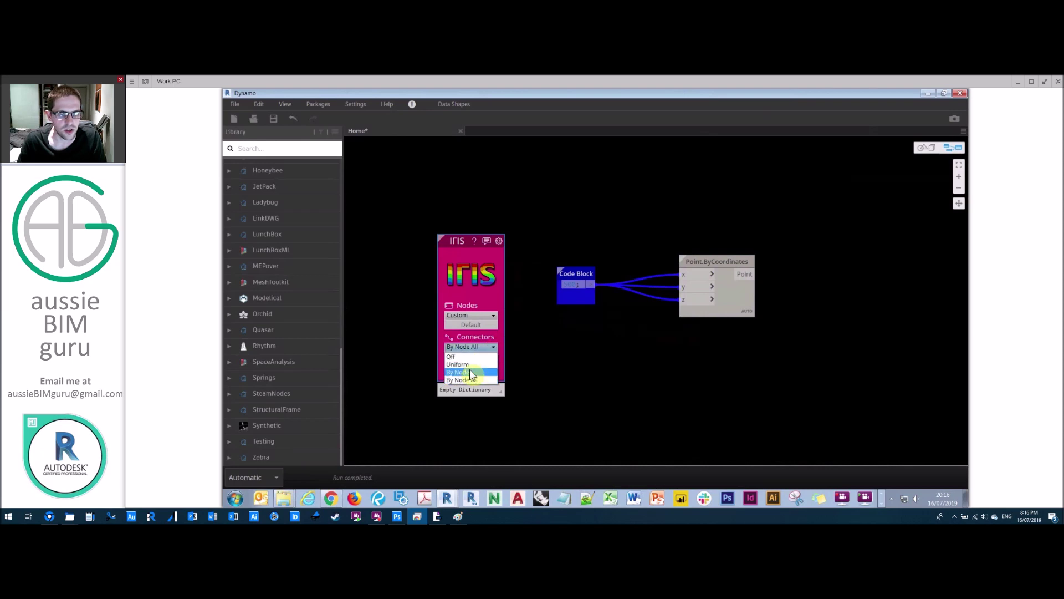
left_click(470, 372)
left_click(483, 349)
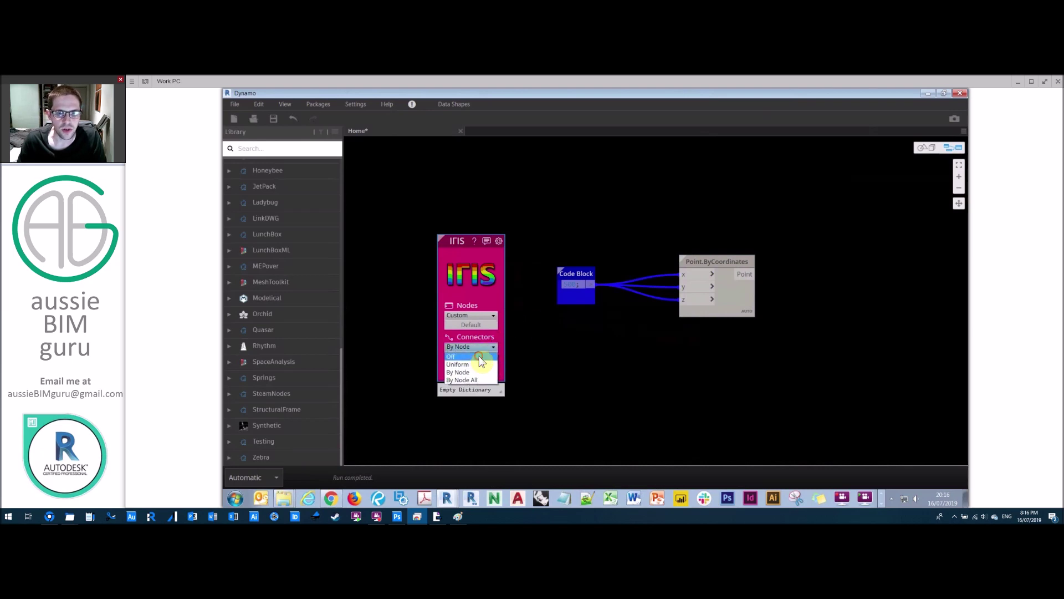
left_click(480, 355)
left_click(483, 349)
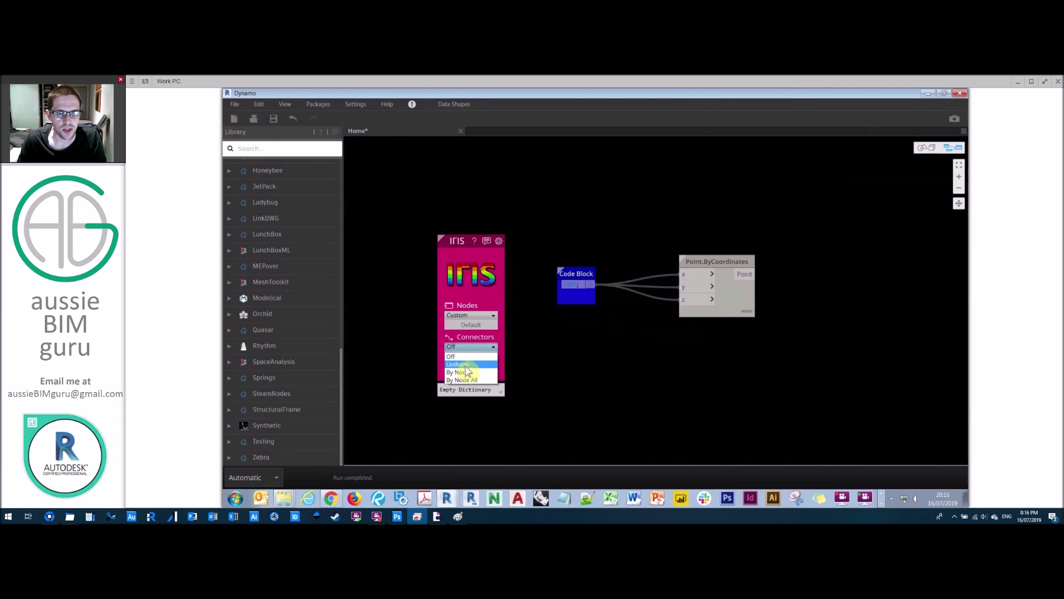
left_click(470, 371)
left_click(483, 321)
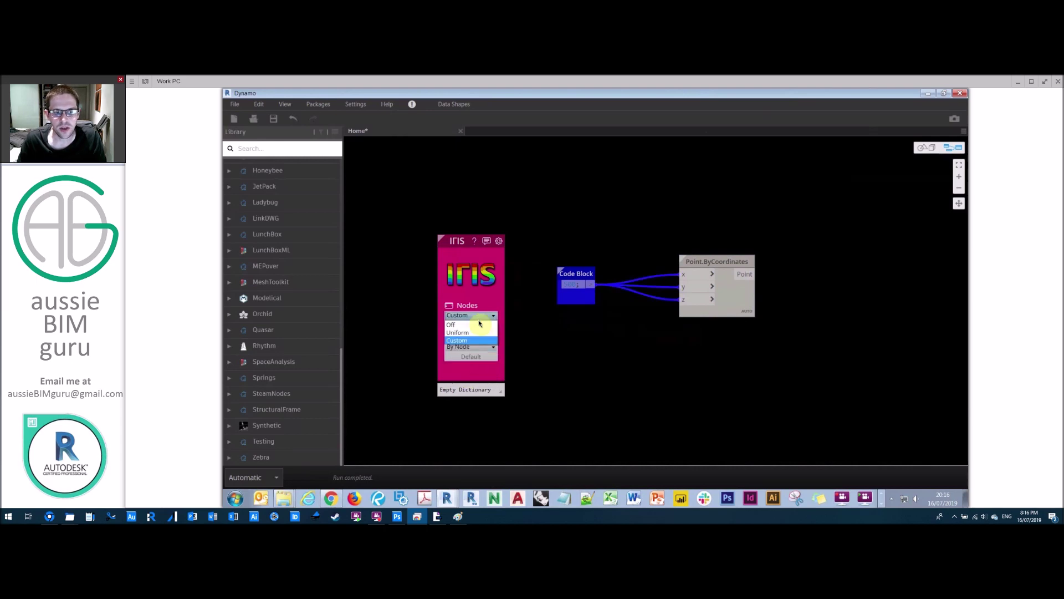
left_click(486, 322)
left_click(486, 320)
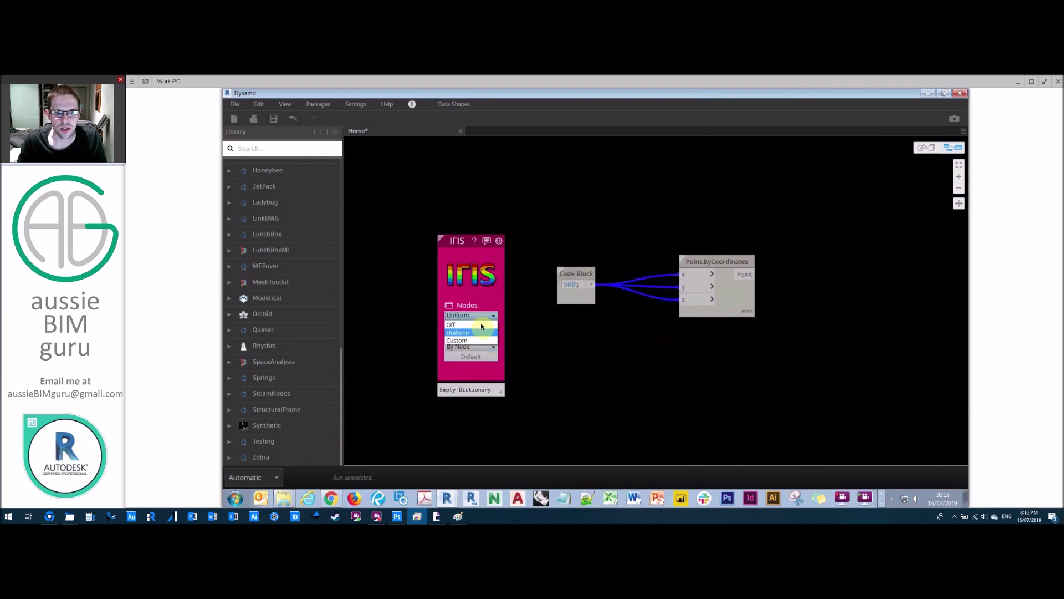
left_click(472, 346)
left_click(492, 244)
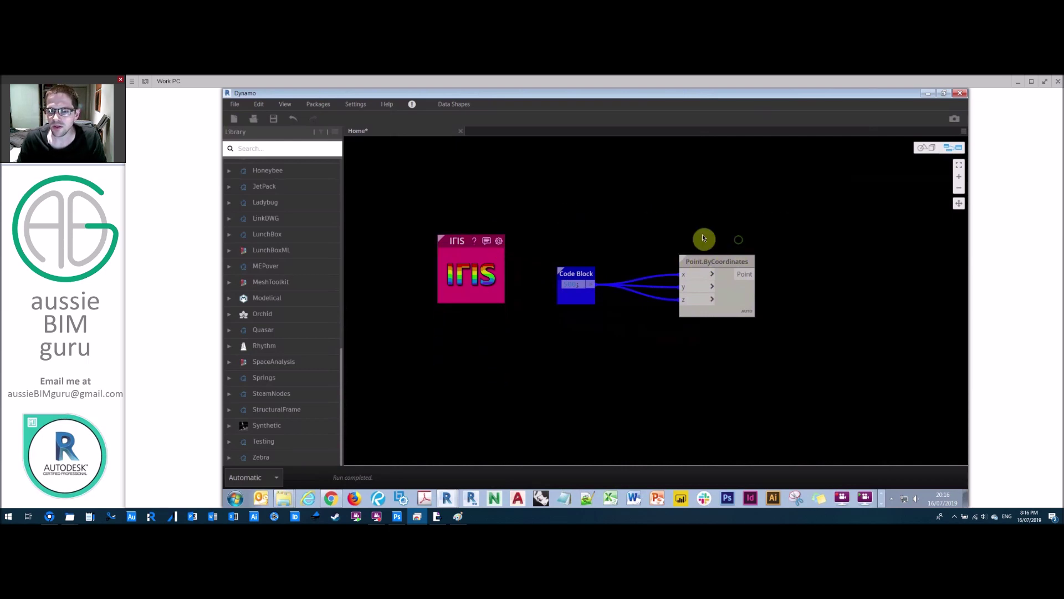
middle_click_drag(704, 240, 644, 231)
Step: Colour the Code Block green, then remove a stray duplicate Point.ByCoordinates node
left_click(501, 263)
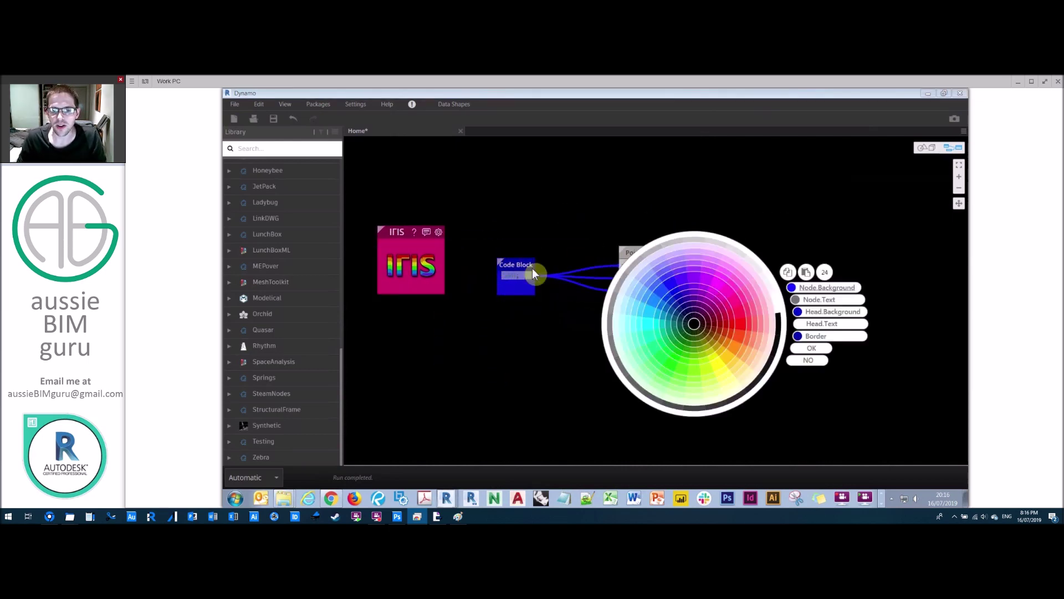
left_click(668, 368)
left_click(650, 252)
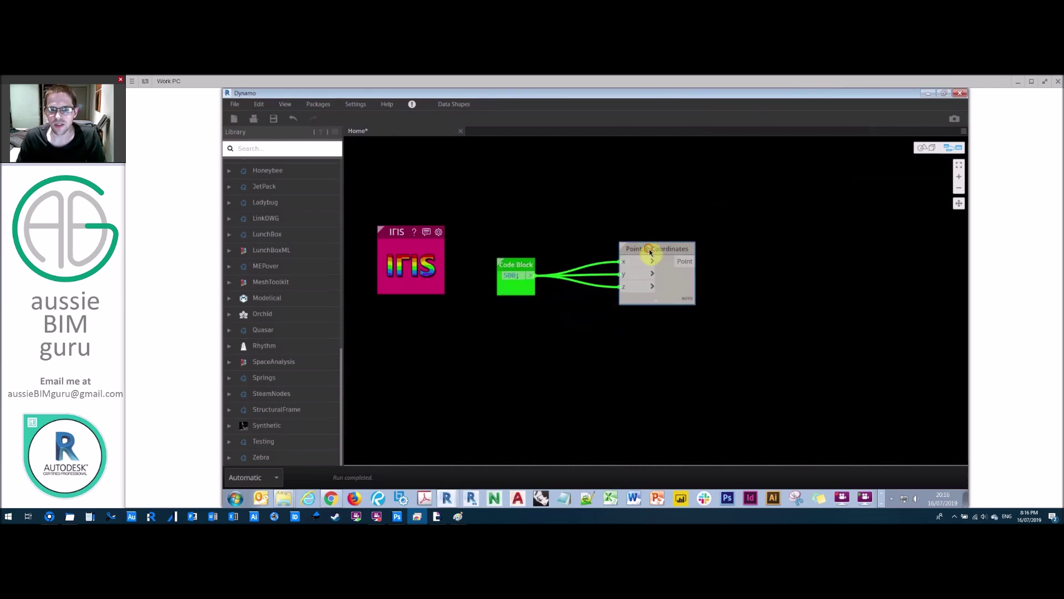
left_click_drag(649, 252, 653, 256)
key("ctrl+c")
key("ctrl+v")
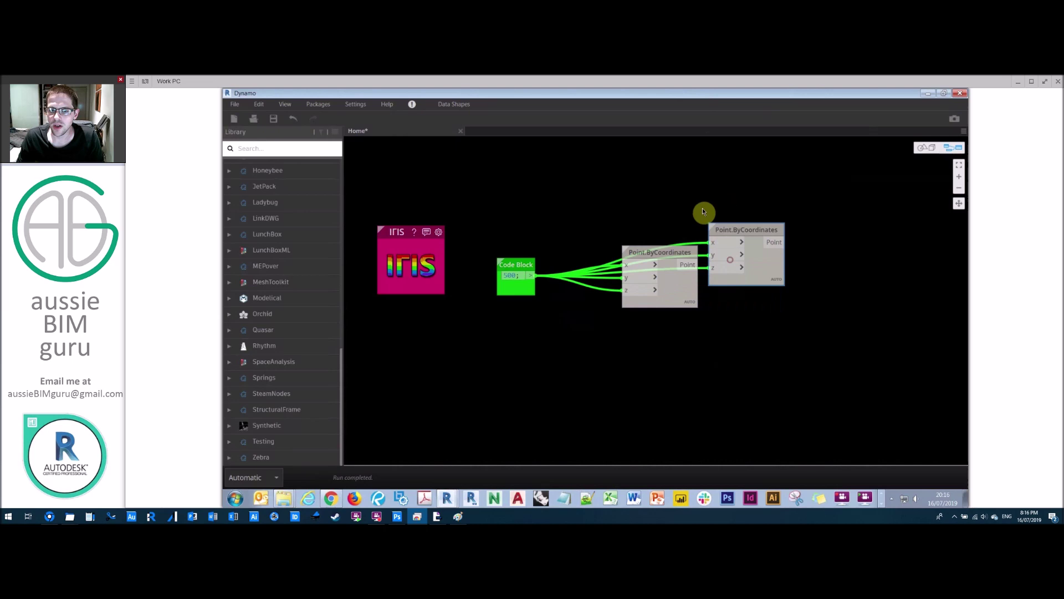
left_click_drag(732, 230, 703, 178)
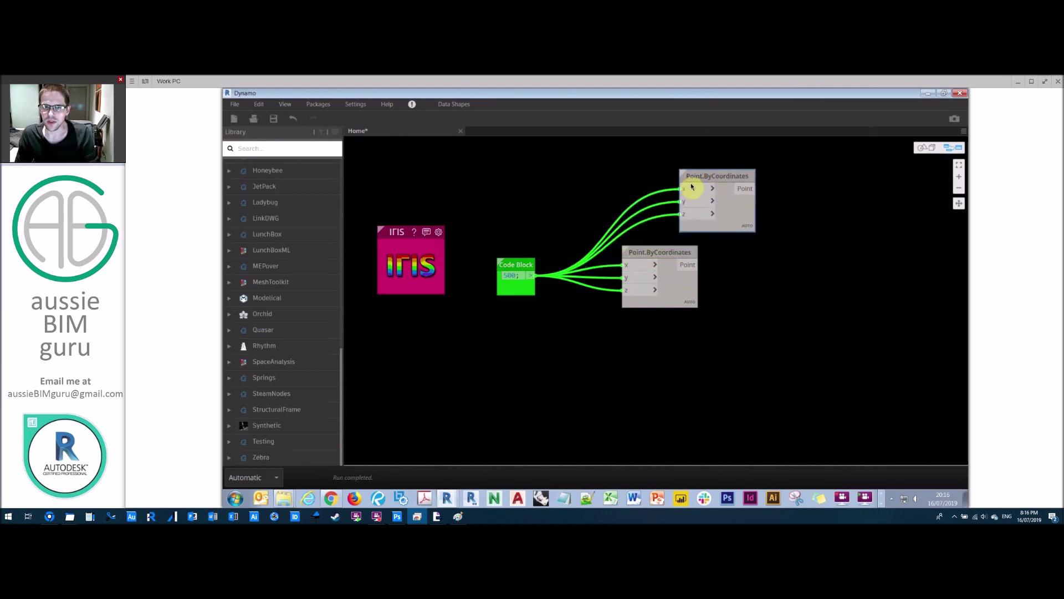
key("Delete")
Step: Duplicate the Code Block and Point.ByCoordinates pair and arrange both pairs
left_click_drag(654, 319, 517, 233)
key("ctrl+c")
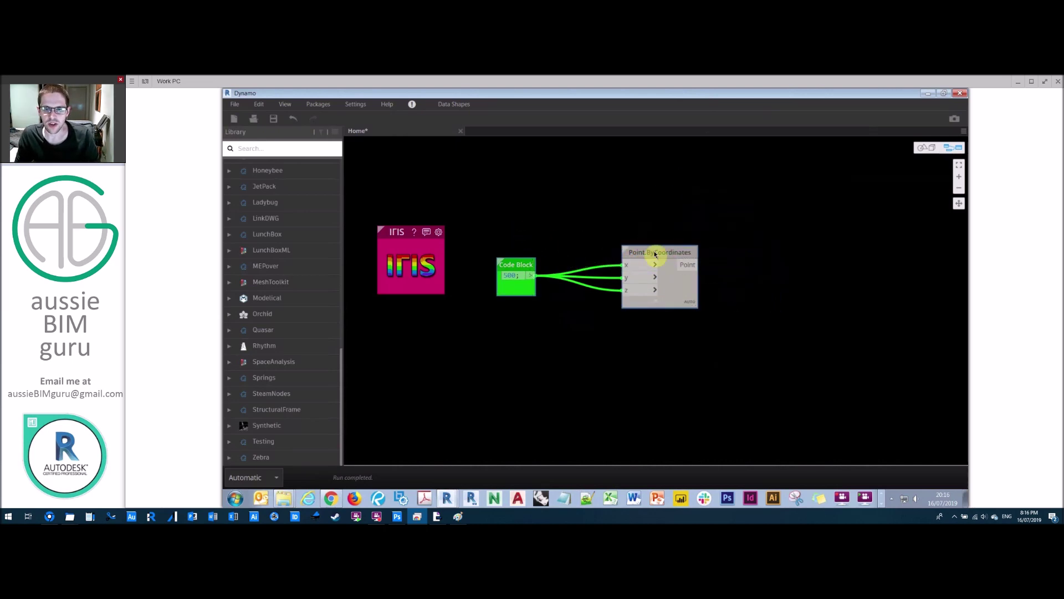
key("ctrl+v")
left_click_drag(718, 268, 503, 211)
left_click_drag(650, 190, 655, 314)
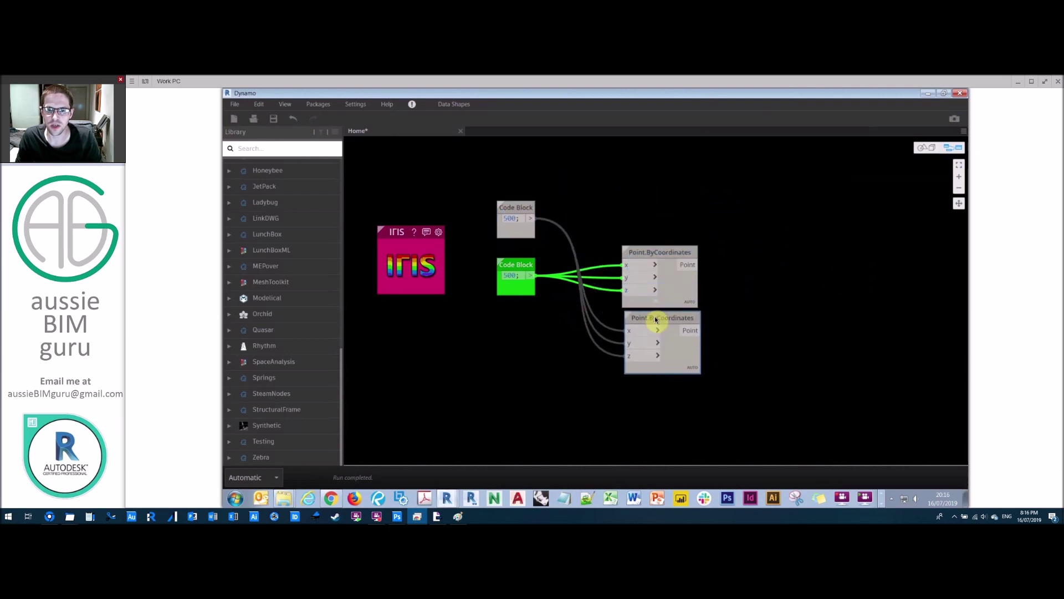
left_click_drag(654, 256, 670, 222)
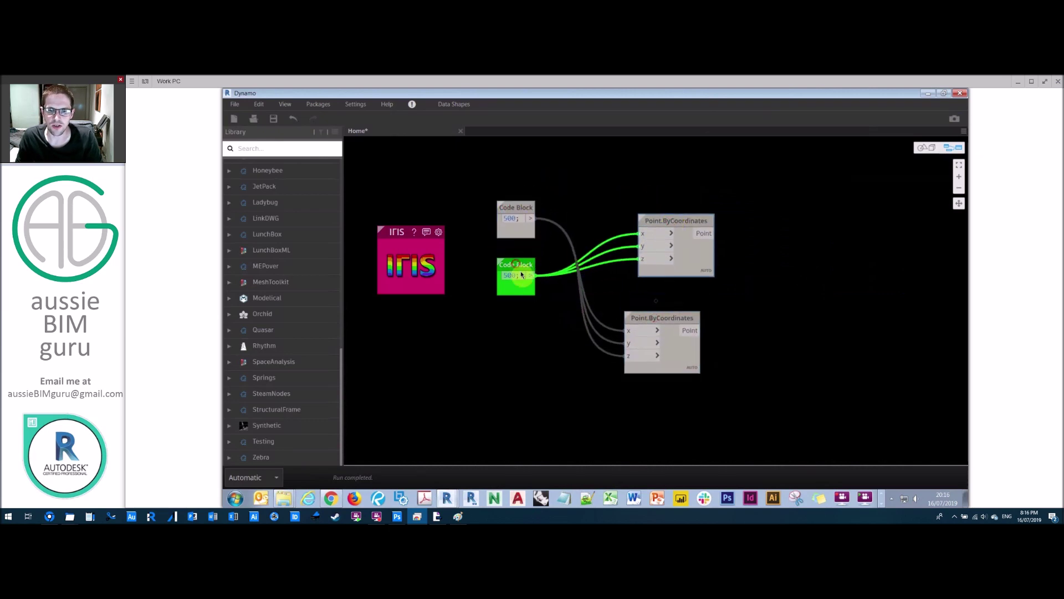
mouse_move(521, 274)
left_mouse_down()
mouse_move(520, 299)
mouse_move(508, 304)
mouse_move(499, 297)
mouse_move(521, 258)
left_mouse_up()
left_click_drag(664, 222, 657, 276)
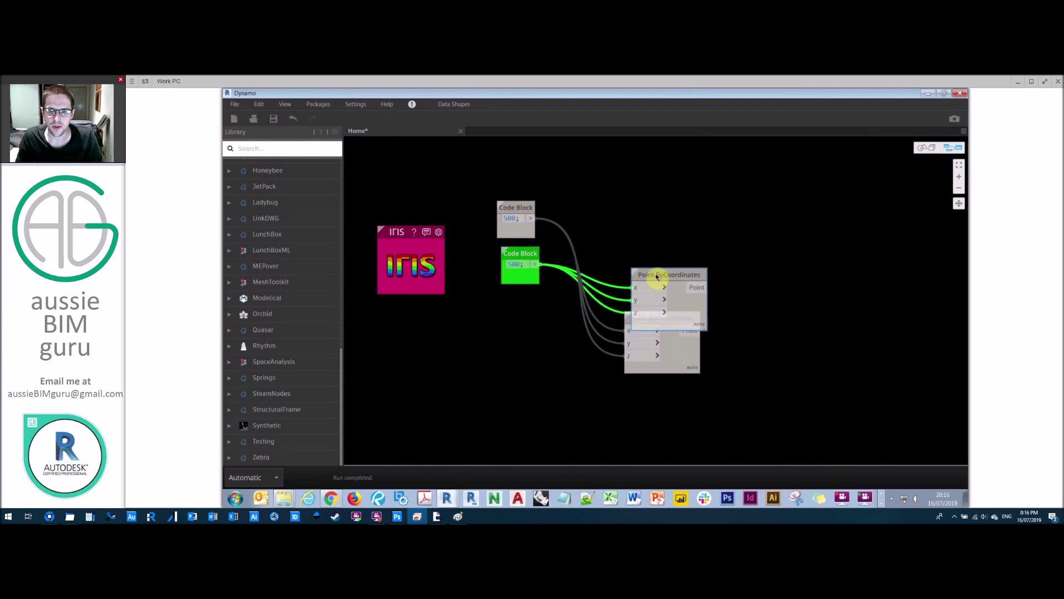
key("ctrl+shift+i")
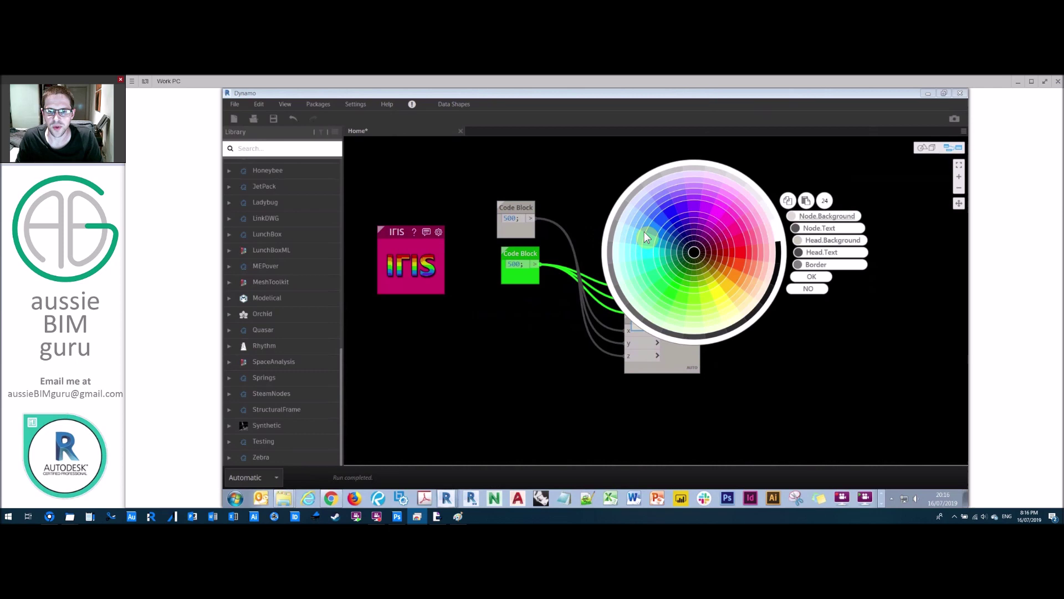
Step: Colour the selected nodes cyan and move the cyan Point.ByCoordinates node to the far right
left_click(809, 276)
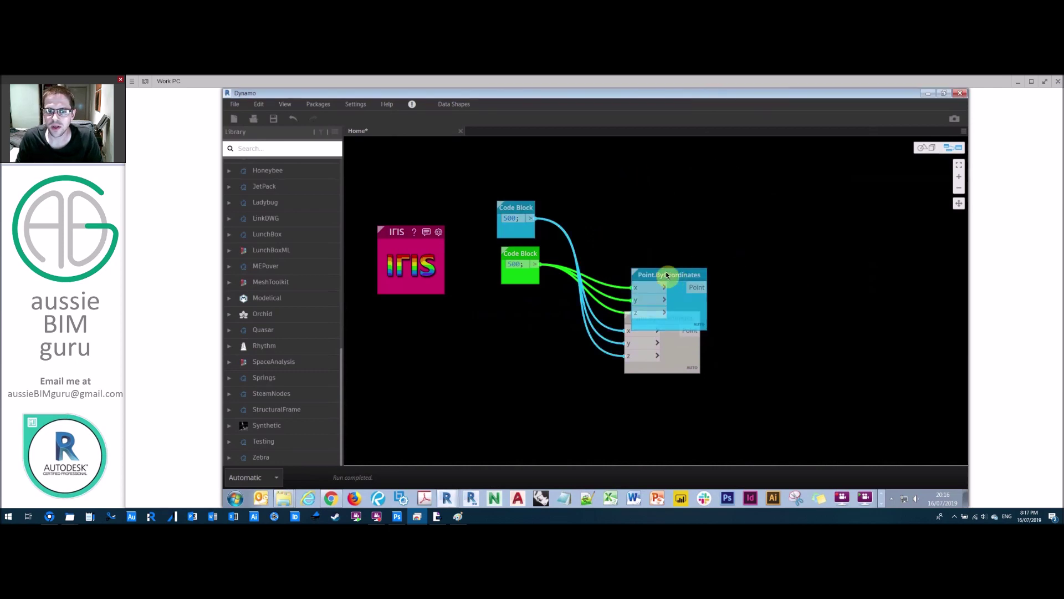
left_click_drag(669, 276, 661, 250)
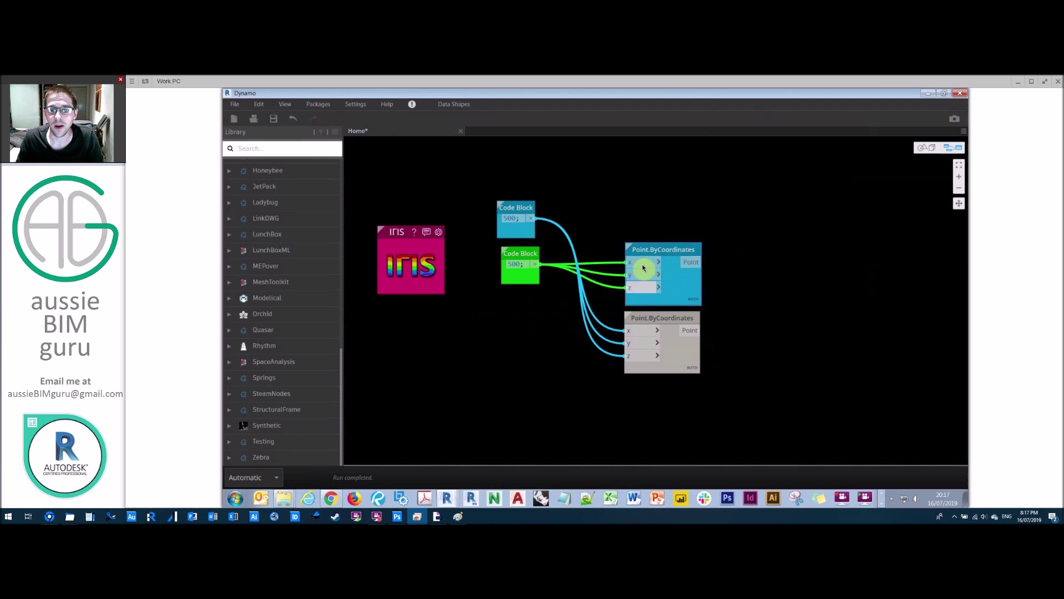
left_click_drag(526, 213, 528, 215)
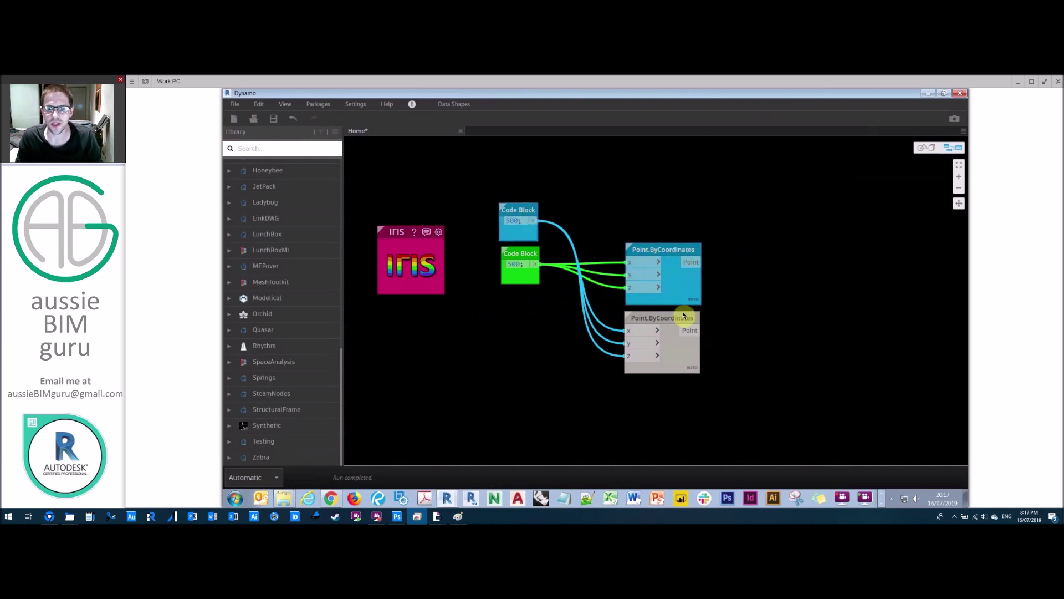
left_click_drag(653, 247, 898, 240)
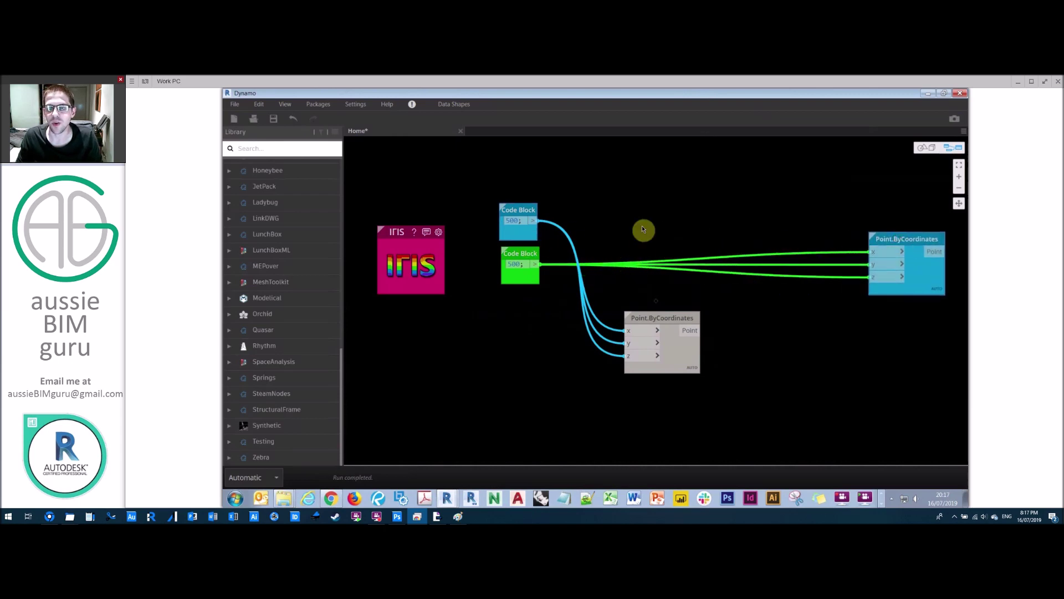
left_click_drag(896, 242, 897, 244)
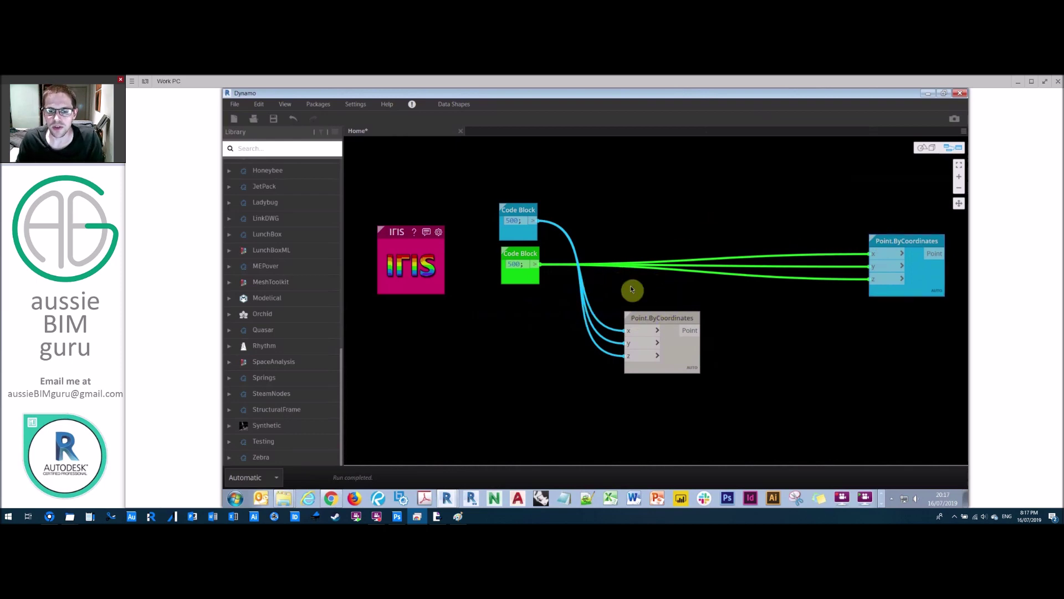
right_click(625, 233)
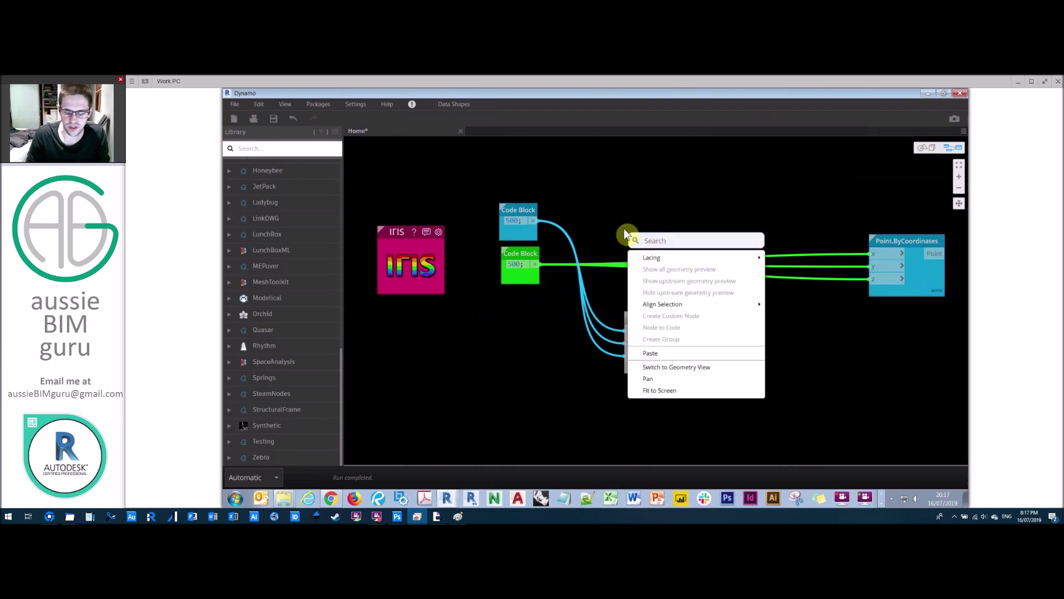
Step: Add a Sphere.ByCenterPointRadius node and position it on the green wires
type("sphere")
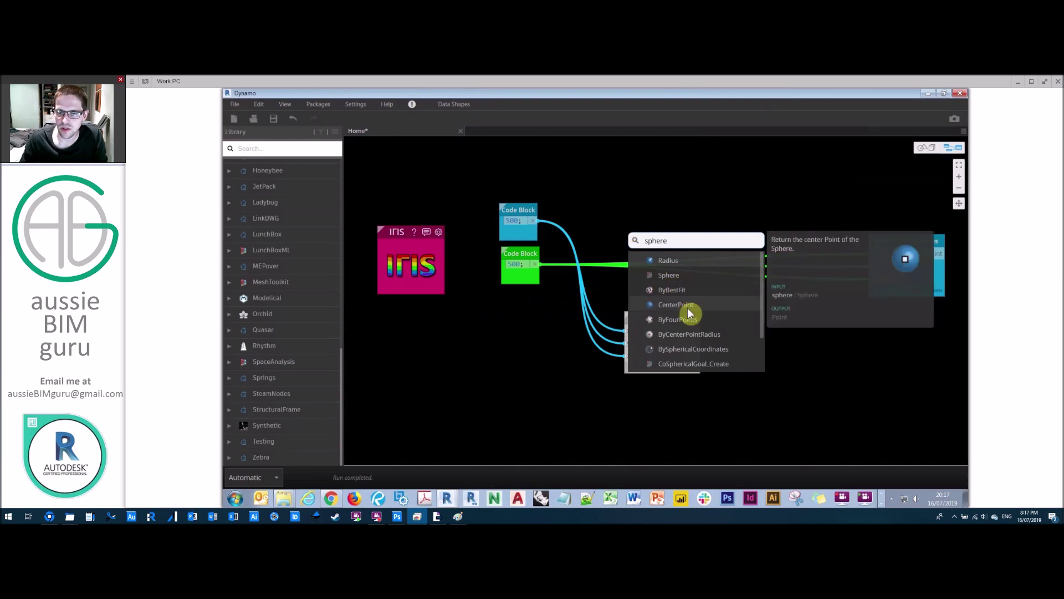
left_click(726, 333)
left_click_drag(746, 340, 746, 233)
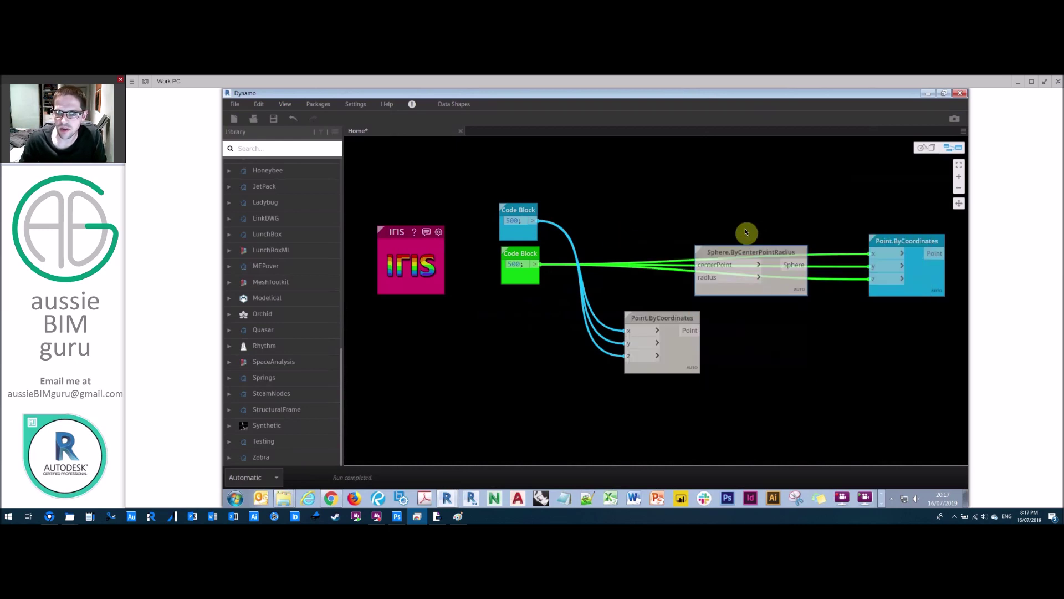
Step: Preview the white sphere in 3D, then bring the Acrobat presentation slide to the front
left_click(931, 147)
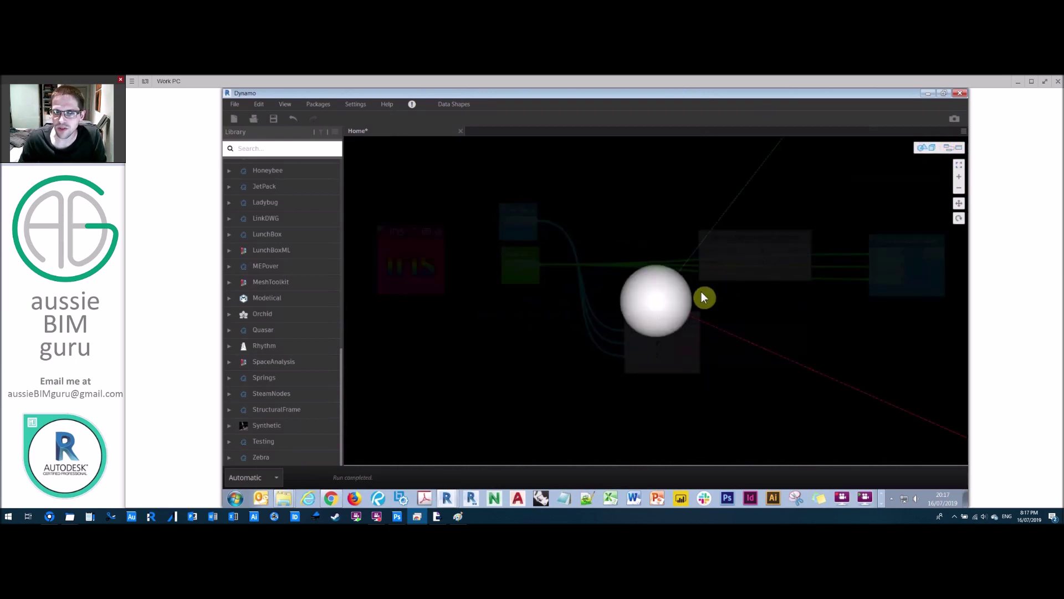
left_click(953, 150)
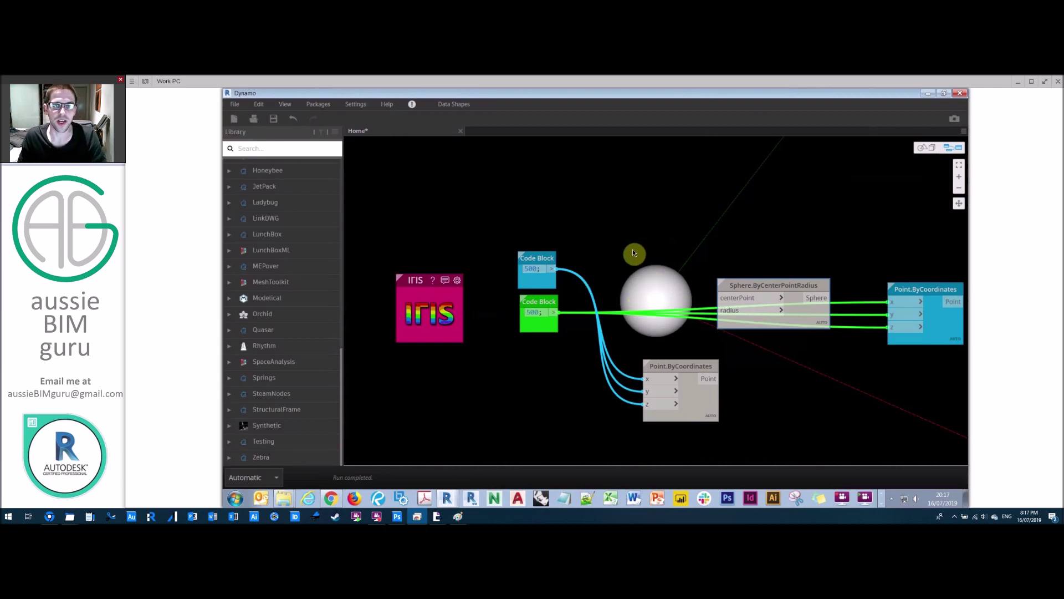
left_click(437, 517)
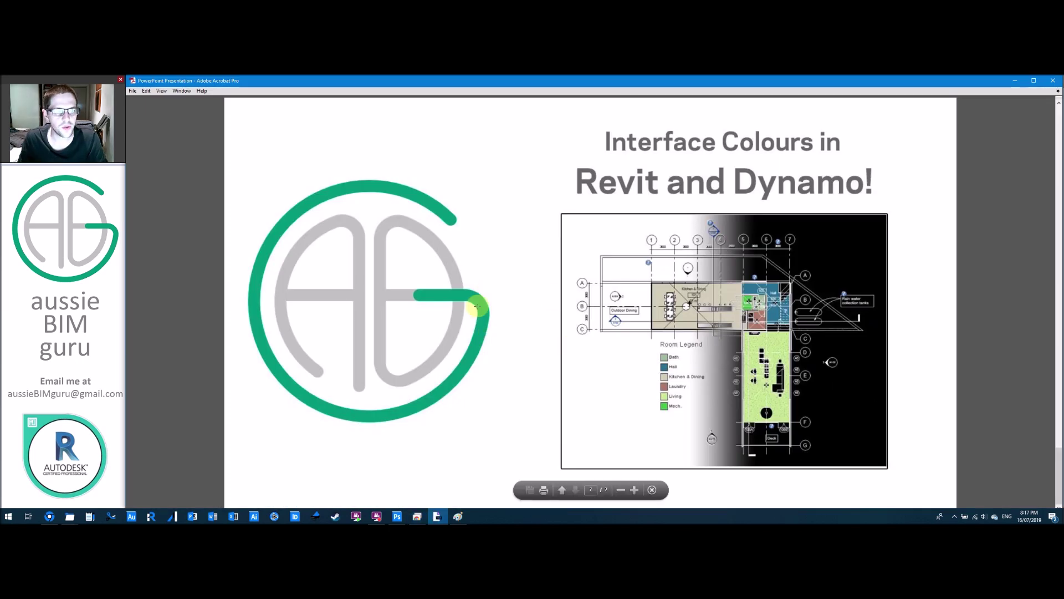